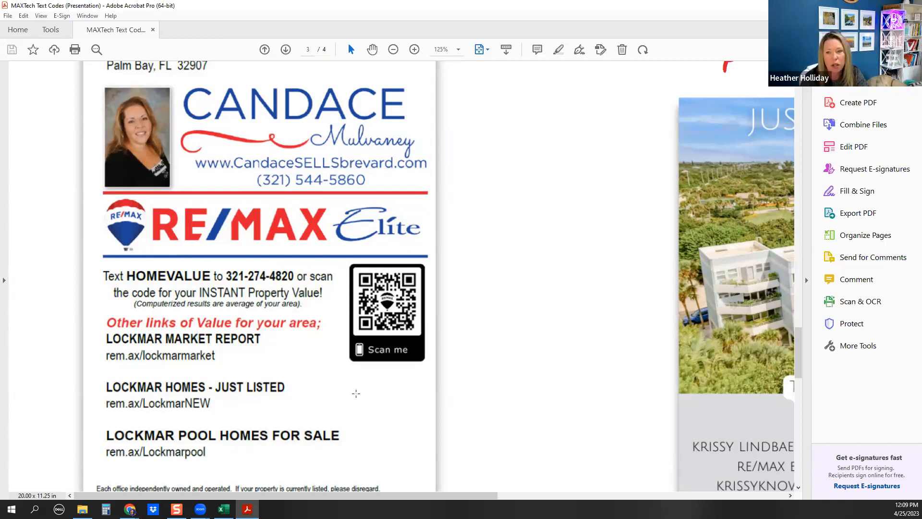
# Return to kvCORE in Chrome and open the agent Dashboard with its training links and activity cards
pyautogui.scroll(-1, 353, 397)
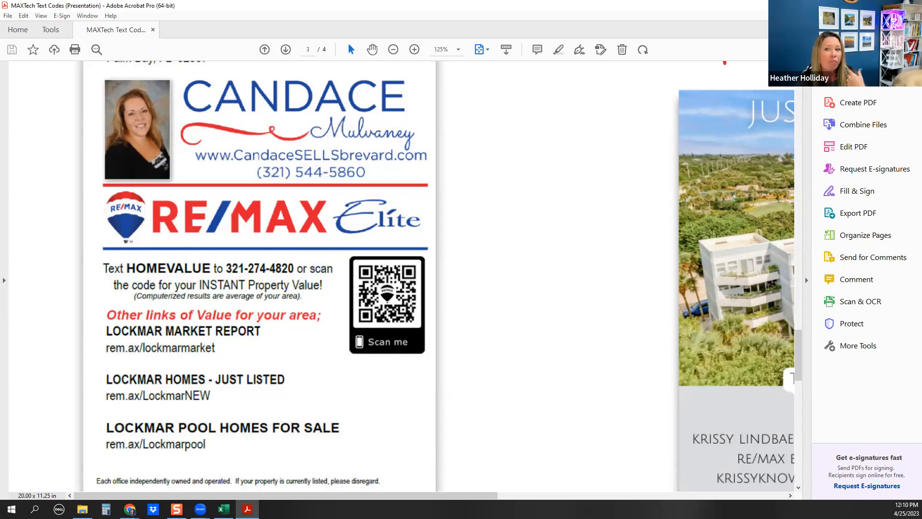
pyautogui.click(867, 5)
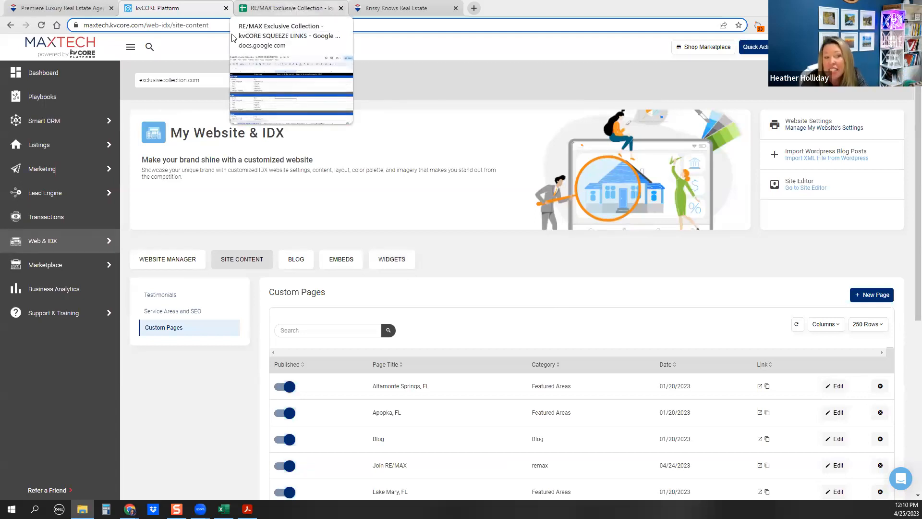
pyautogui.click(43, 75)
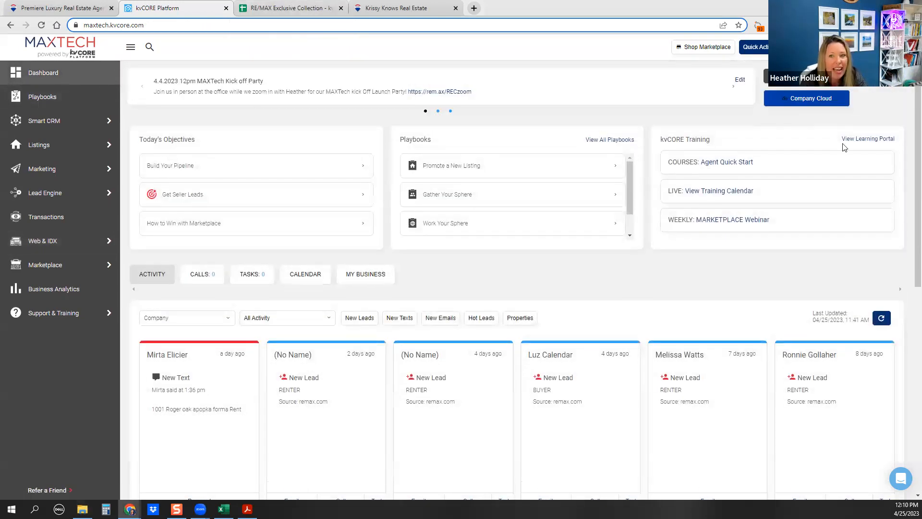
# Open the Agent Quick Start course from kvCORE Training and scroll to its curriculum
pyautogui.click(733, 164)
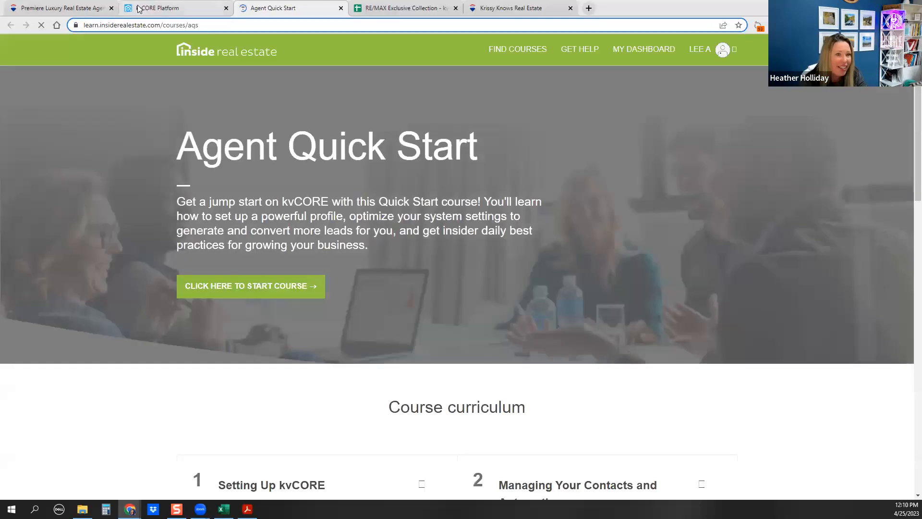
pyautogui.scroll(-5, 226, 302)
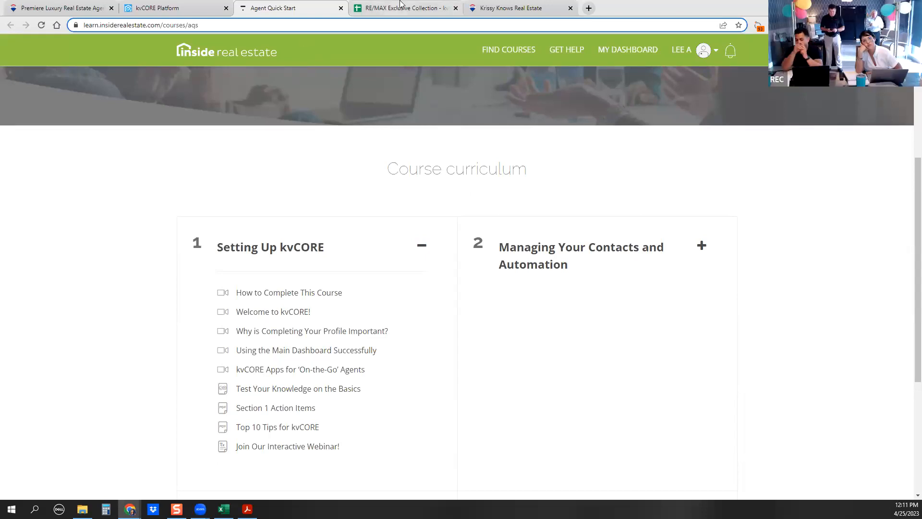
pyautogui.click(194, 10)
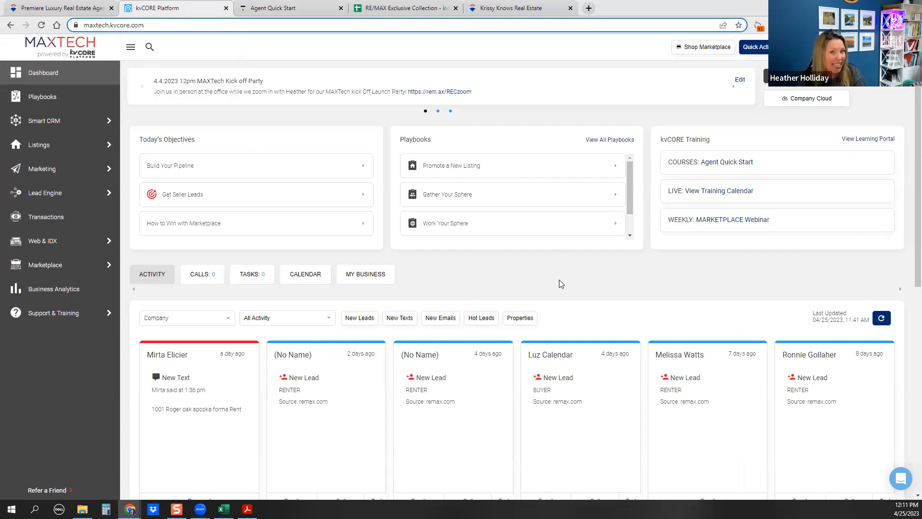
# Return to the Agent Quick Start course page listing the nine section 1 lessons
pyautogui.click(270, 11)
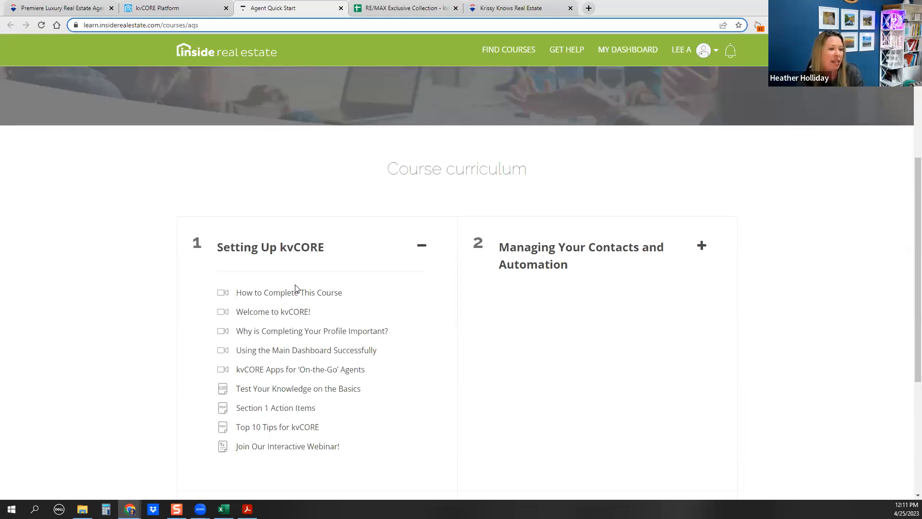
# Skim the Agent Quick Start curriculum, then go back to the kvCORE Platform dashboard
pyautogui.scroll(-2, 748, 486)
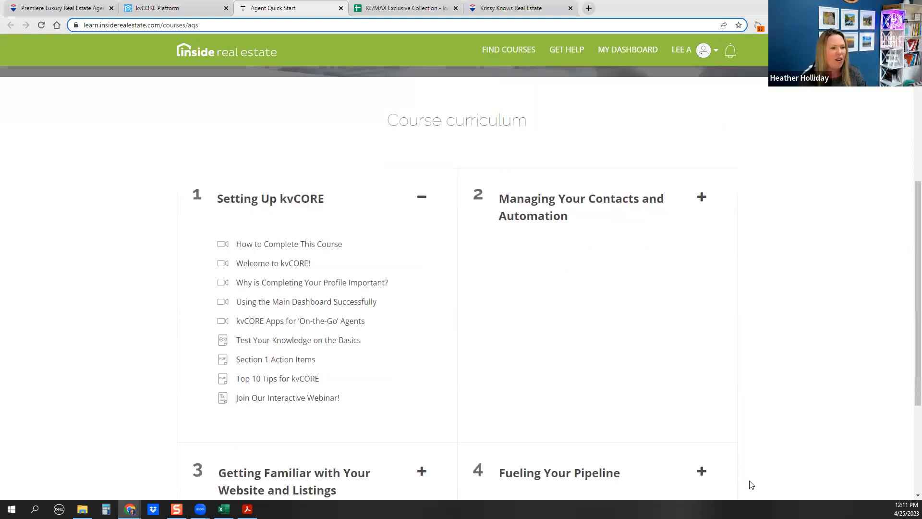
pyautogui.scroll(3, 752, 485)
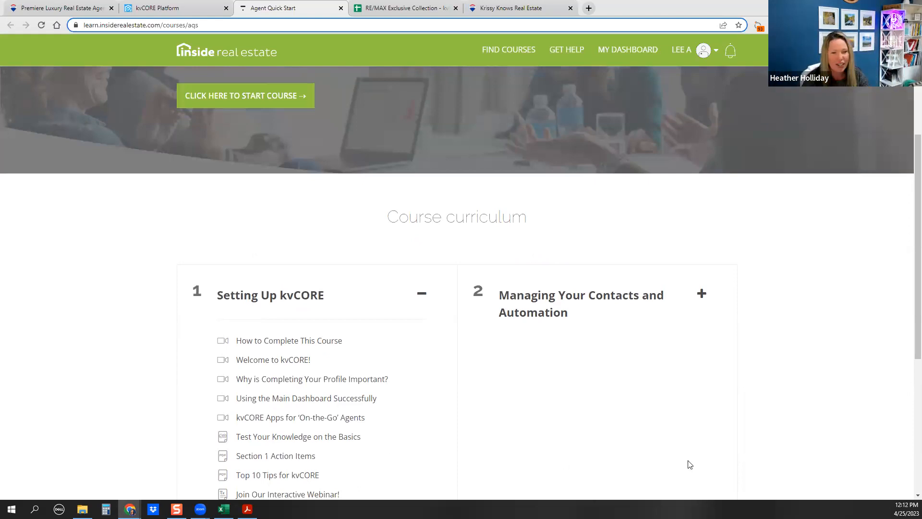
pyautogui.click(144, 8)
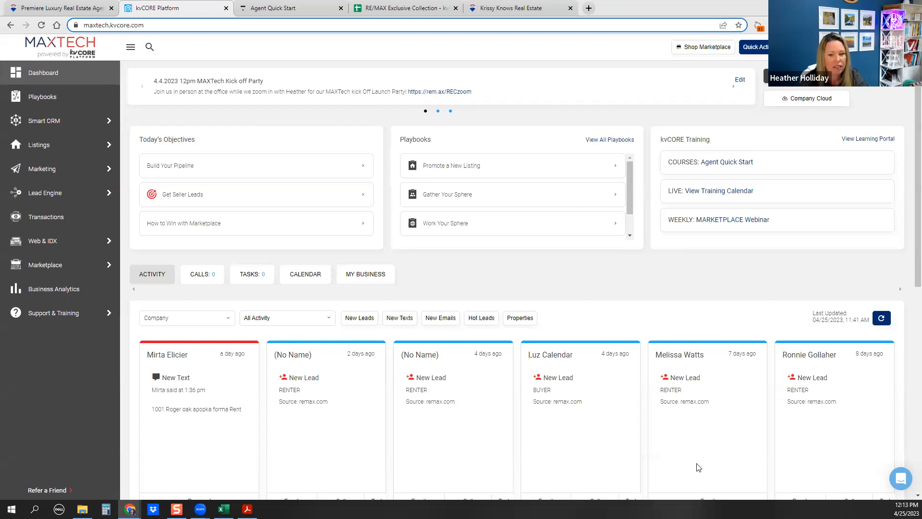
# Review the dashboard's recent New Lead activity, then bring up the RE/MAX Exclusive Collection squeeze links spreadsheet
pyautogui.scroll(-5, 696, 466)
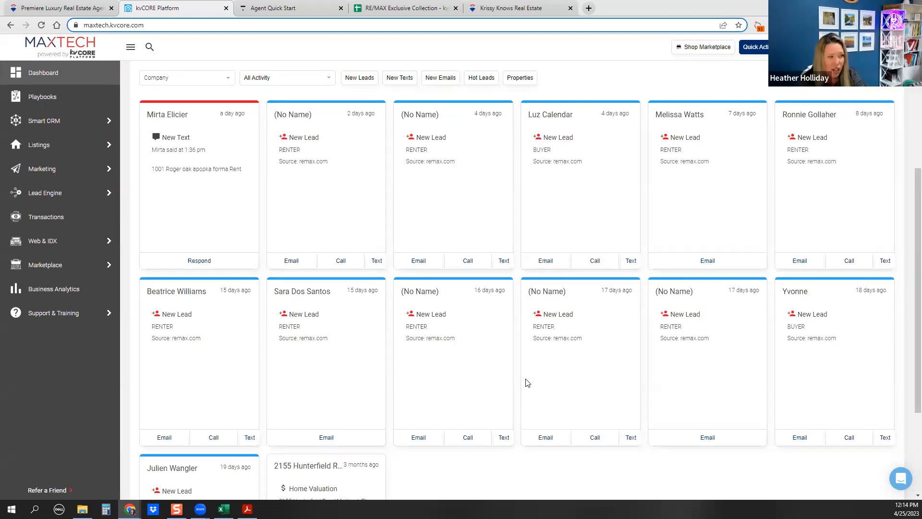
pyautogui.scroll(5, 522, 378)
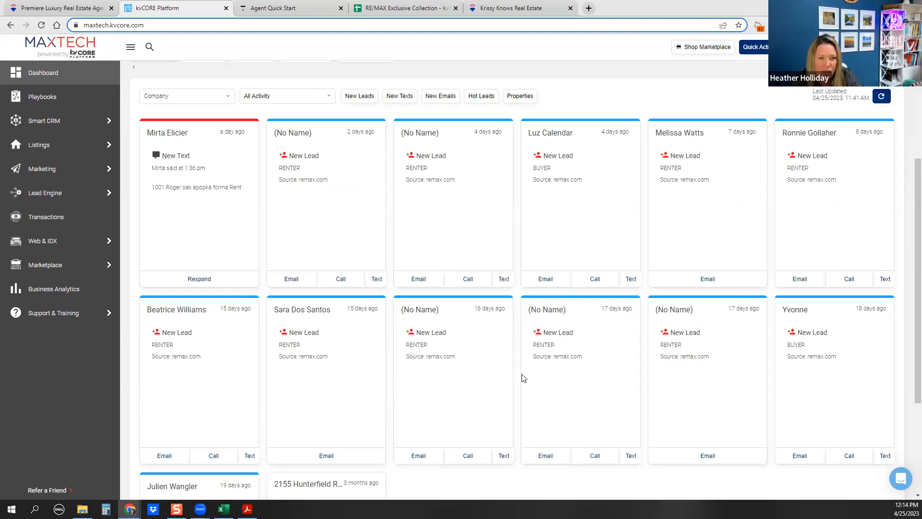
pyautogui.click(406, 8)
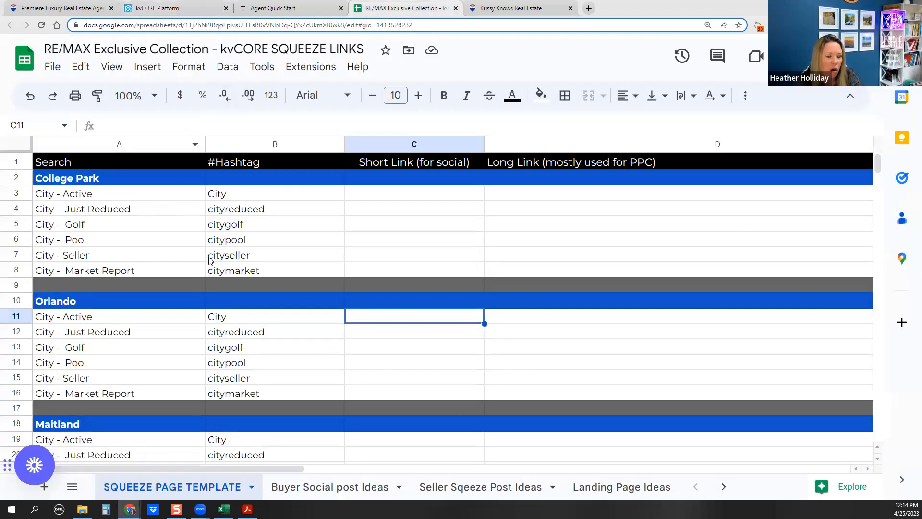
# Review the SQUEEZE PAGE TEMPLATE sheet and close the Agent Quick Start course tab
pyautogui.scroll(-4, 208, 254)
pyautogui.scroll(1, 210, 396)
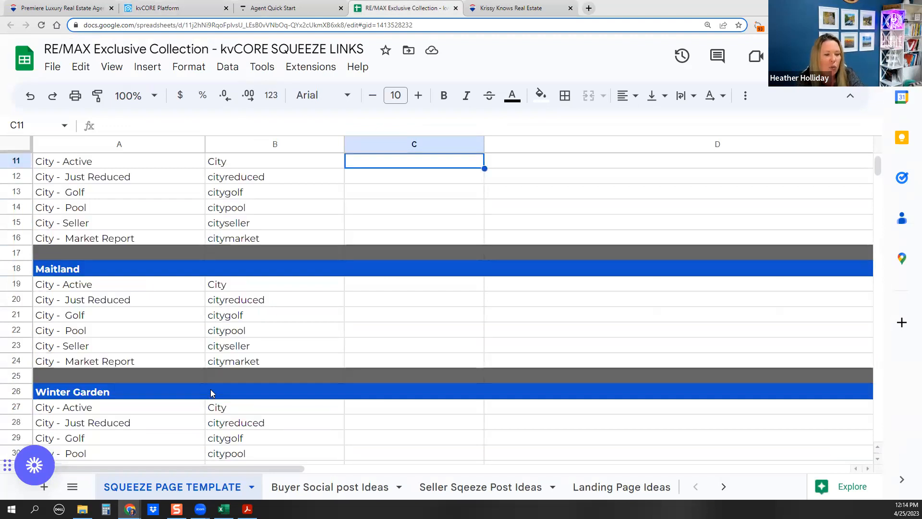
pyautogui.scroll(3, 212, 386)
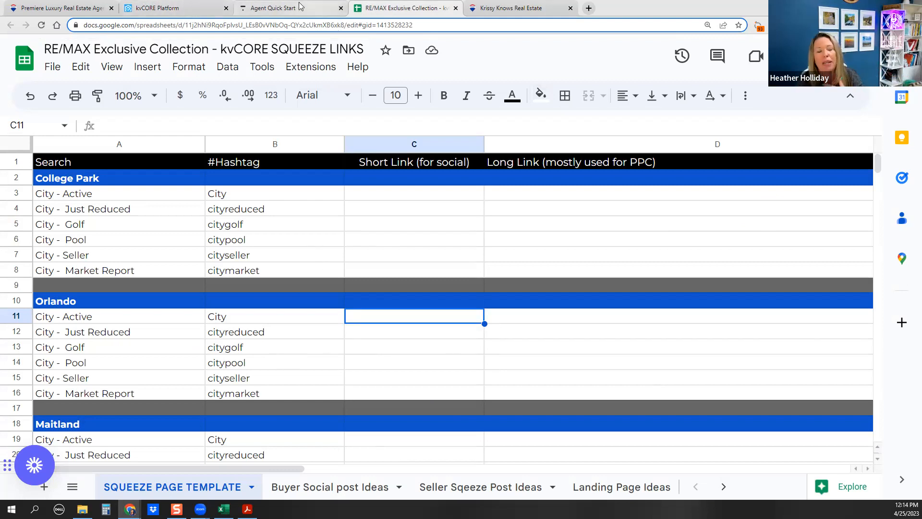
pyautogui.moveTo(300, 6)
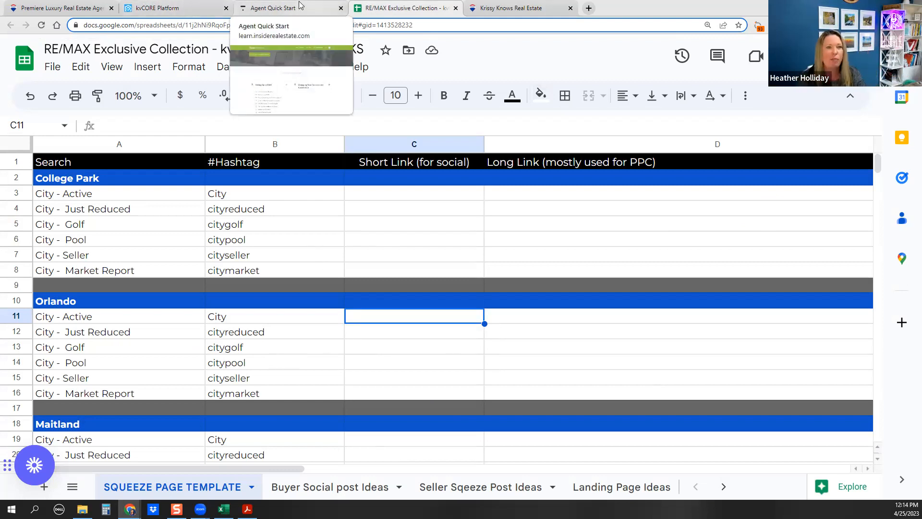
pyautogui.click(340, 9)
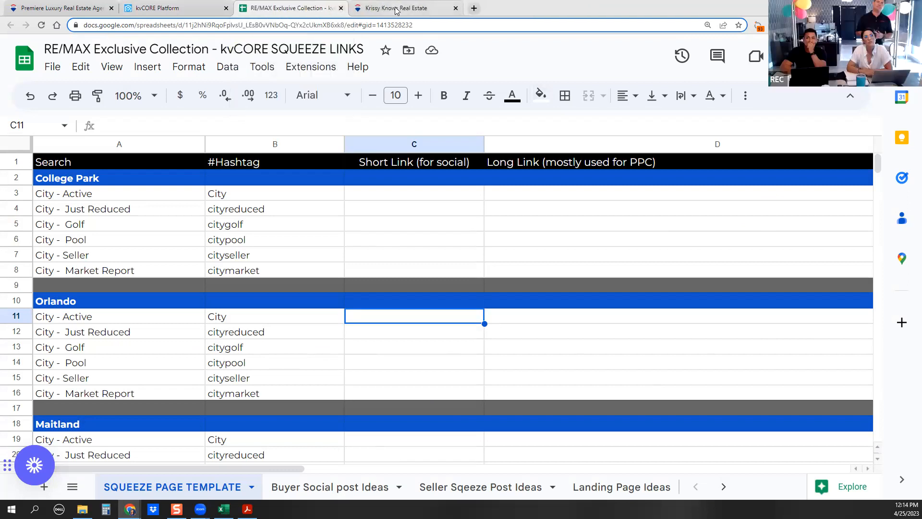
pyautogui.moveTo(396, 11)
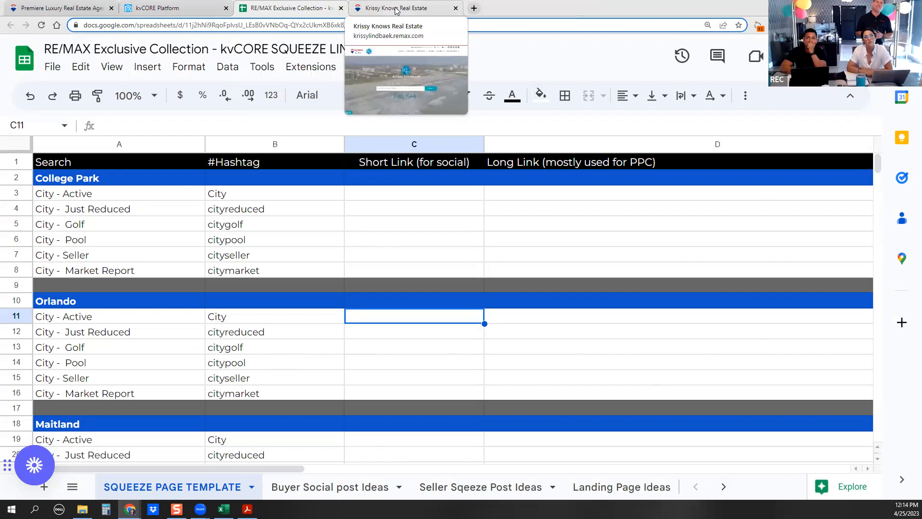
# On the agent's website, open the E-GUIDES Seller's Guide in a new background tab
pyautogui.click(396, 9)
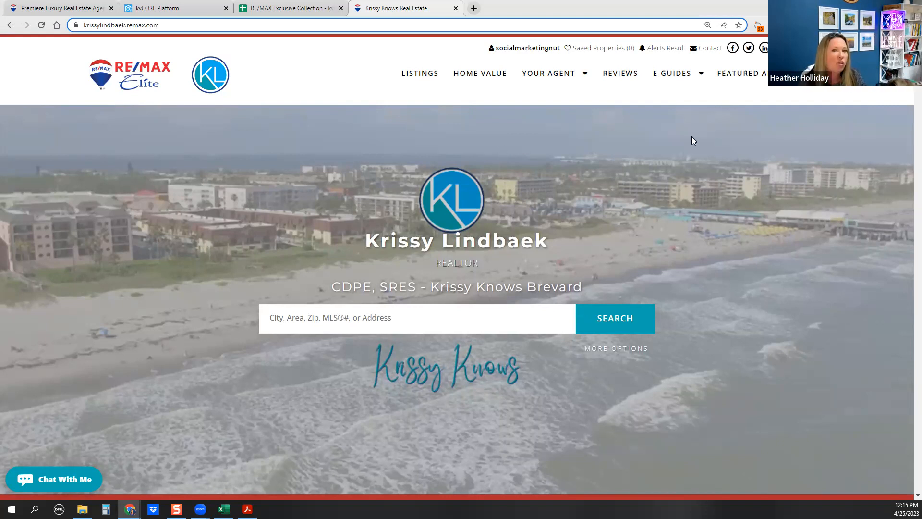
pyautogui.moveTo(663, 84)
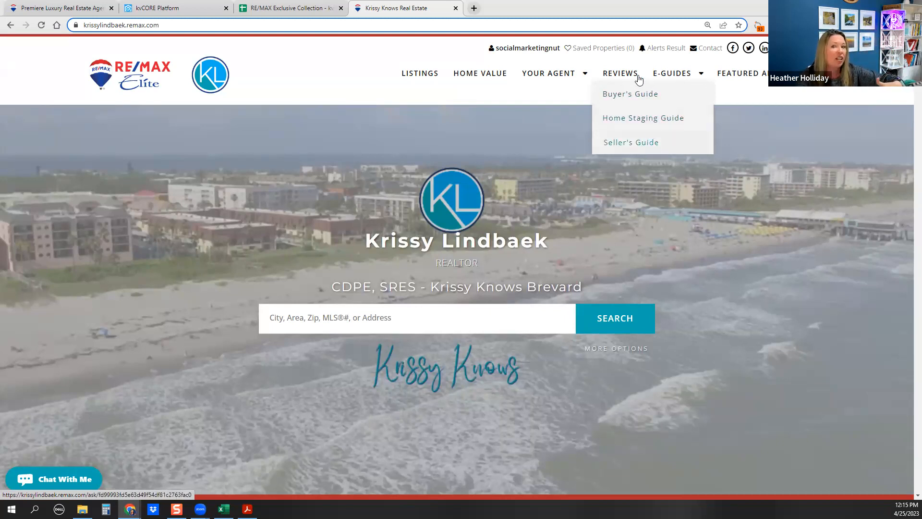
pyautogui.rightClick(644, 144)
pyautogui.click(657, 152)
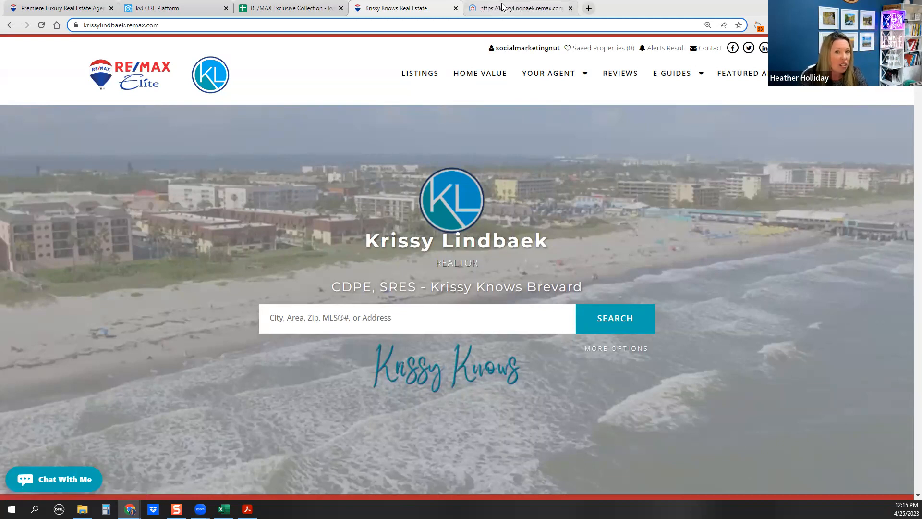
pyautogui.moveTo(504, 11)
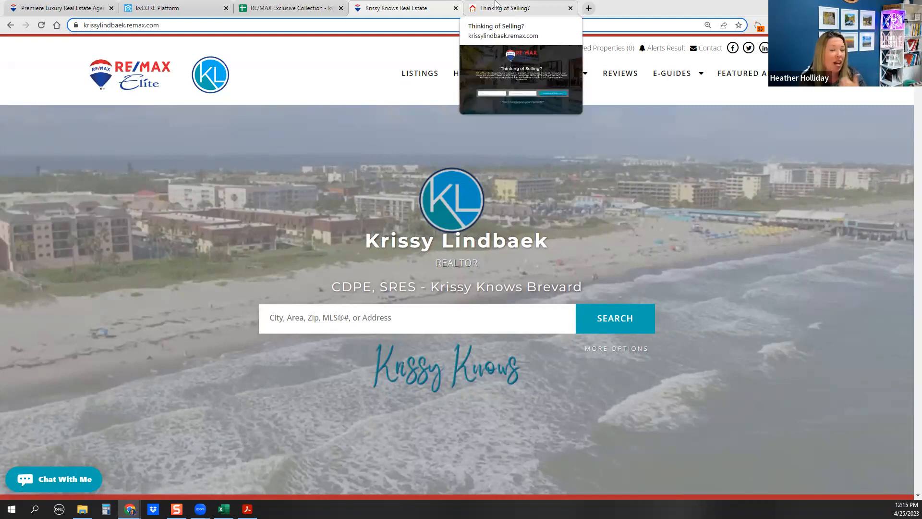
pyautogui.click(496, 7)
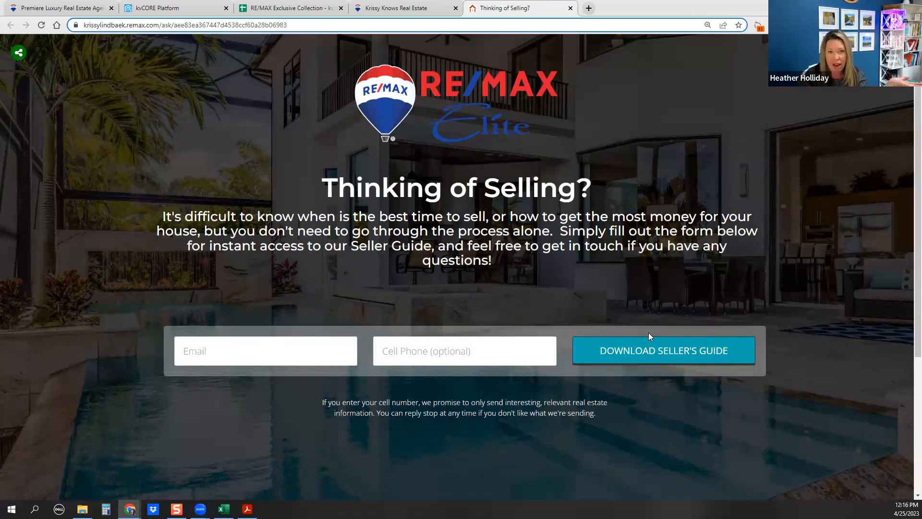
pyautogui.click(384, 9)
# Open the E-GUIDES Home Staging Guide in a new tab, view it, then return to Thinking of Selling?
pyautogui.moveTo(689, 75)
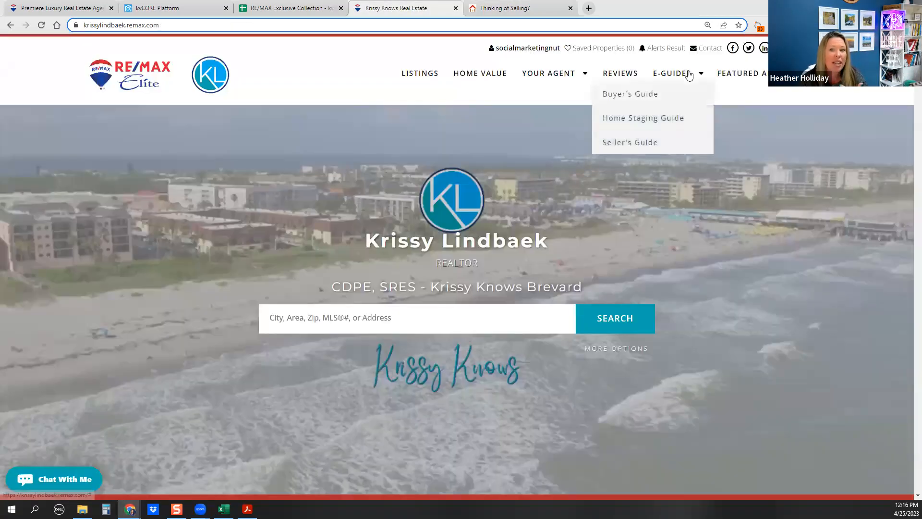
pyautogui.rightClick(658, 117)
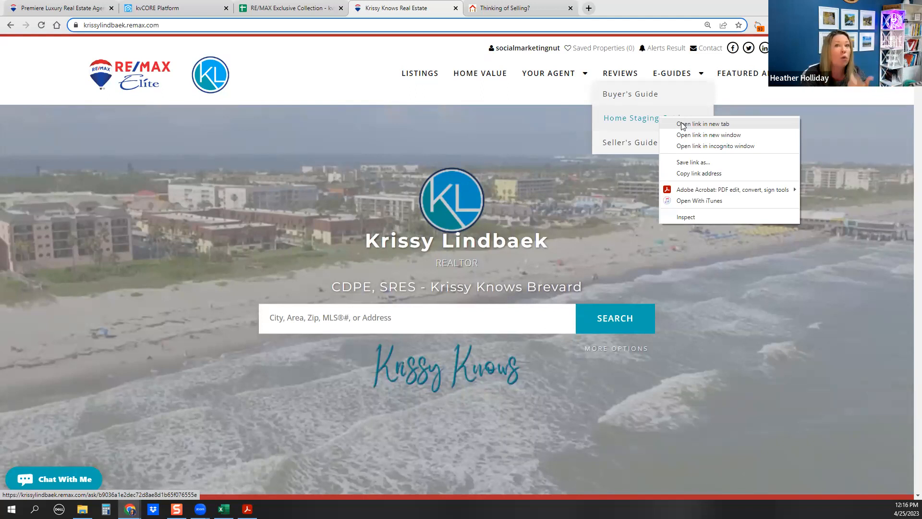
pyautogui.click(708, 125)
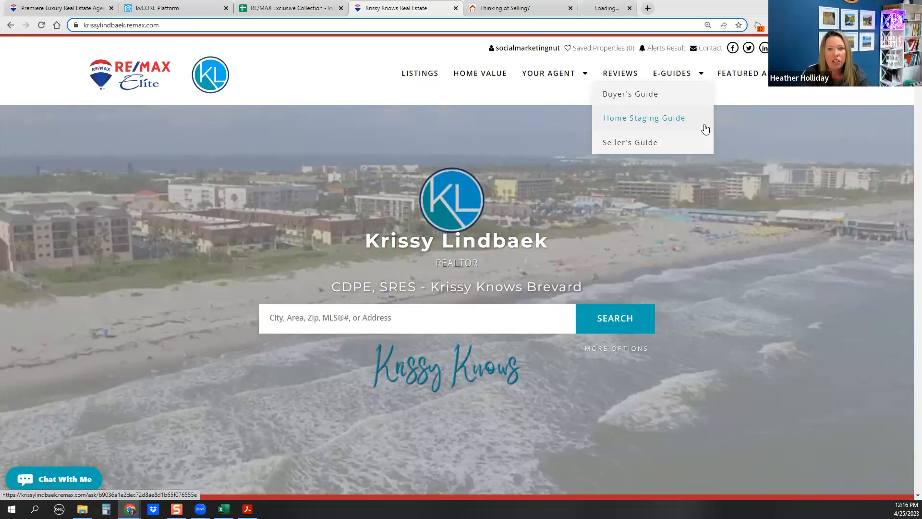
pyautogui.click(615, 12)
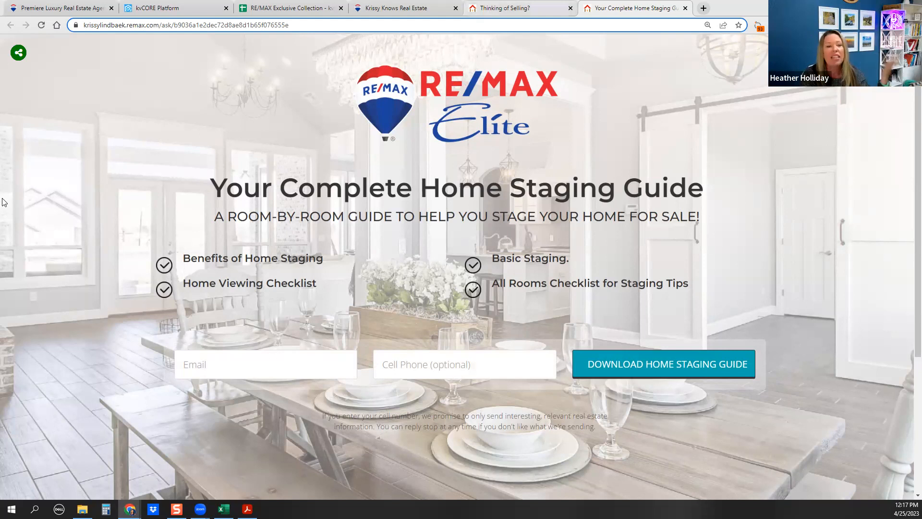
pyautogui.click(480, 10)
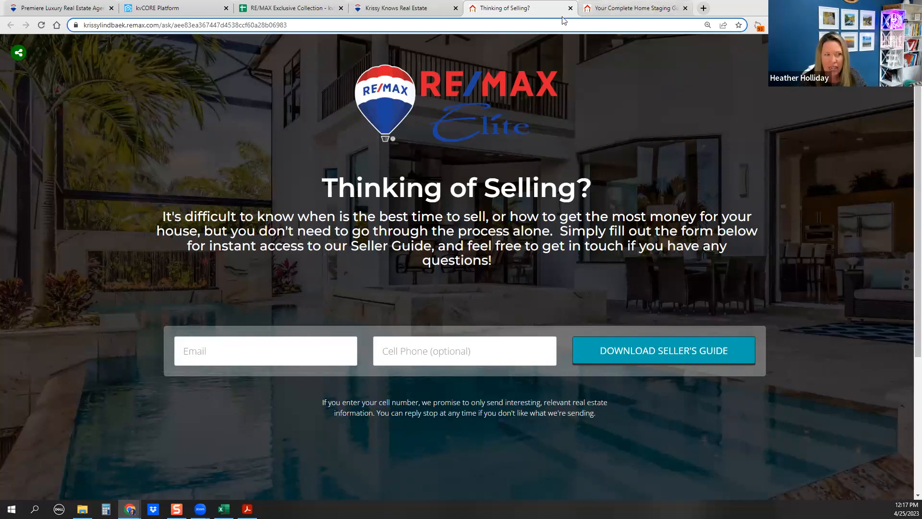
# Try opening the Lead Engine landing page builder twice, returning to the kvCORE dashboard each time
pyautogui.click(211, 9)
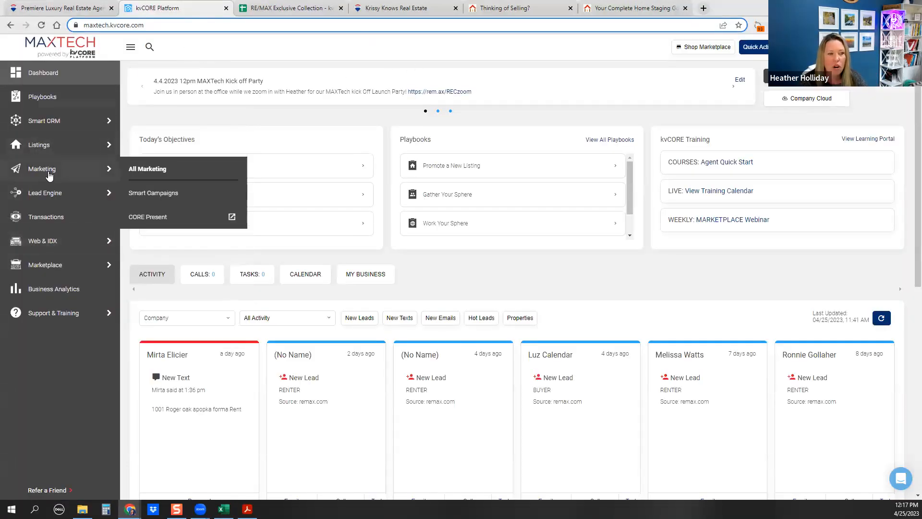
pyautogui.moveTo(84, 190)
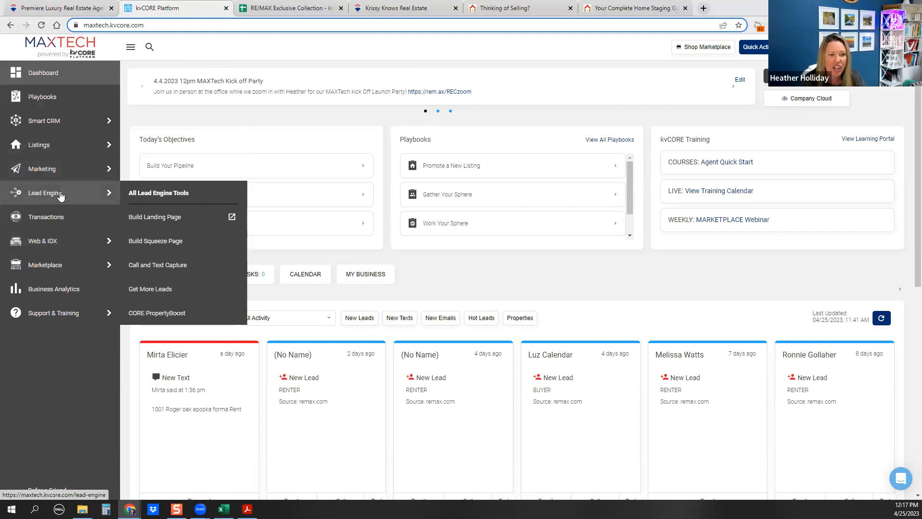
pyautogui.click(165, 219)
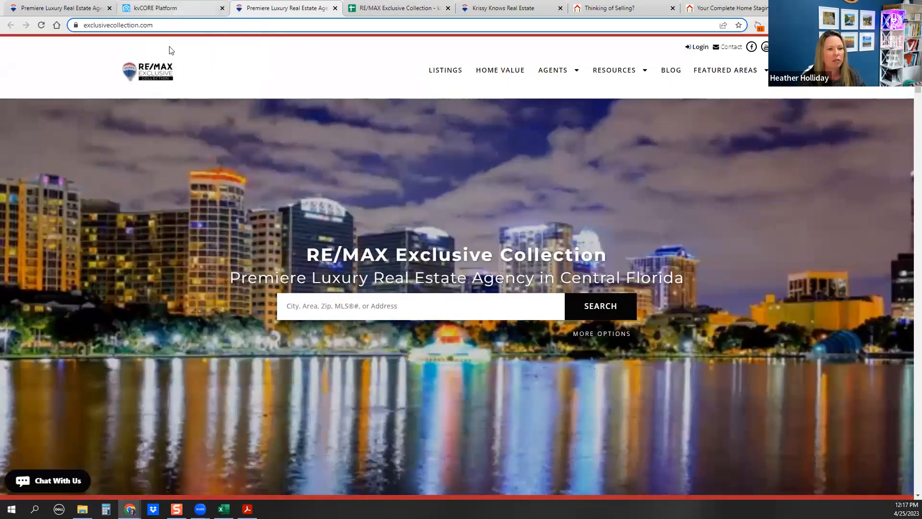
pyautogui.click(168, 8)
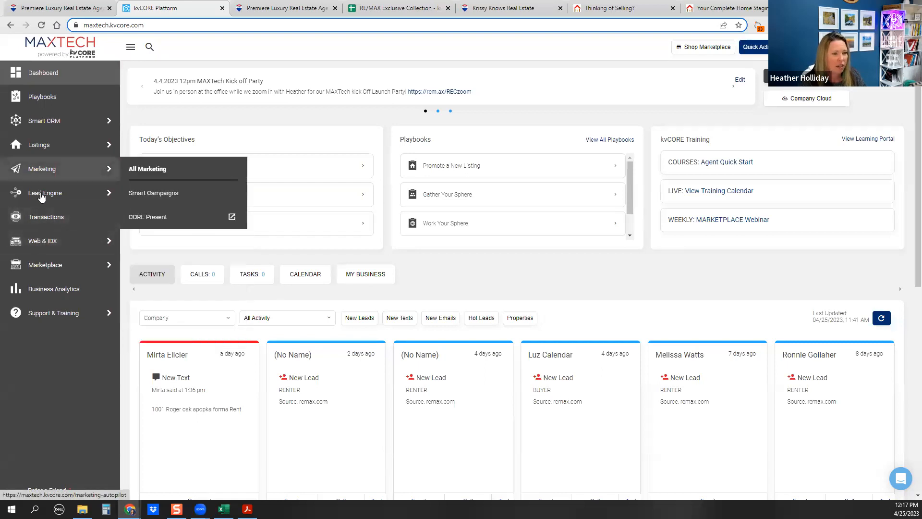
pyautogui.moveTo(42, 194)
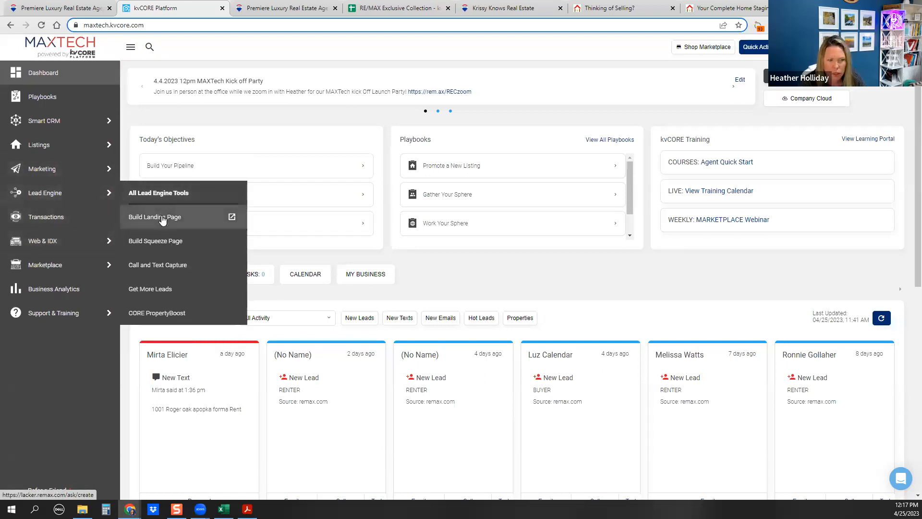
pyautogui.click(162, 219)
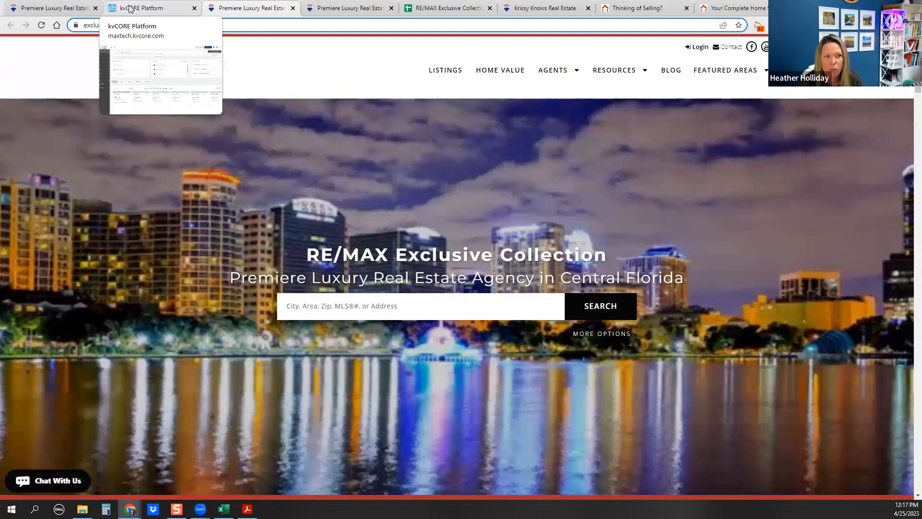
pyautogui.click(130, 8)
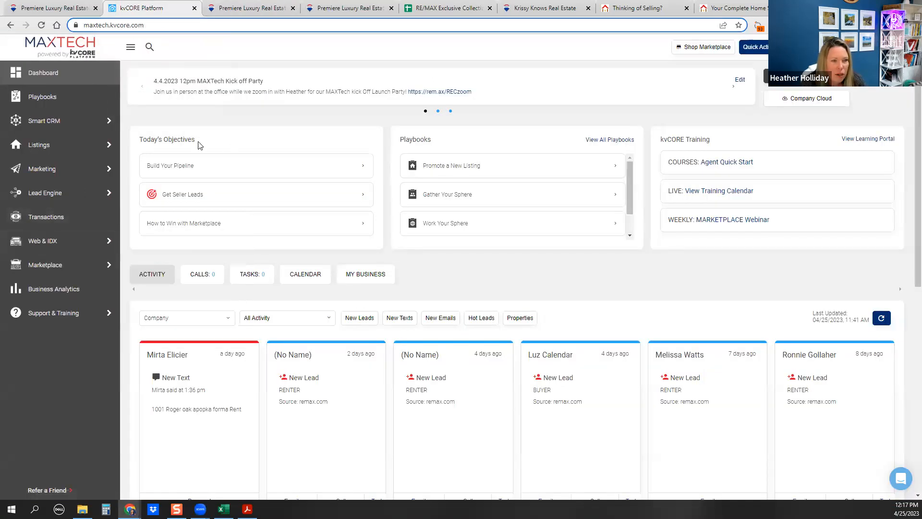
# Open the website settings, retry the landing page builder, and close the duplicate RE/MAX site tabs
pyautogui.moveTo(49, 246)
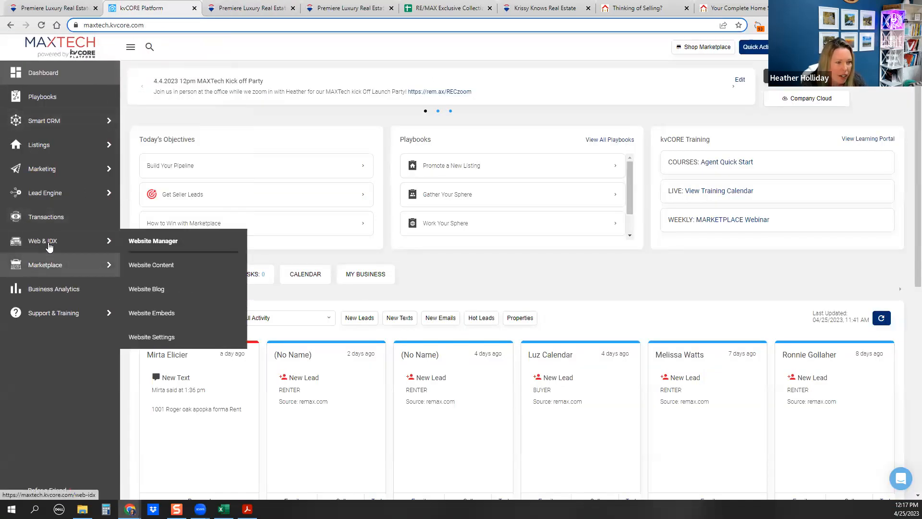
pyautogui.click(138, 338)
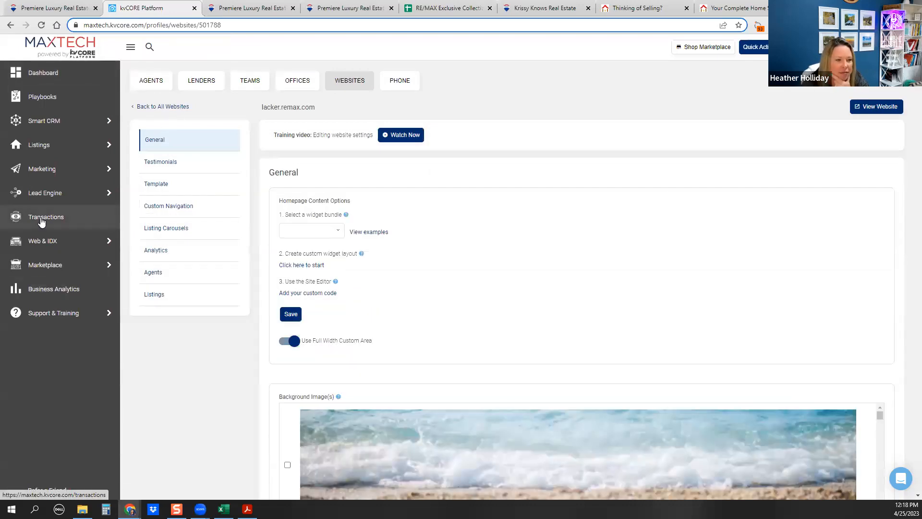
pyautogui.moveTo(105, 193)
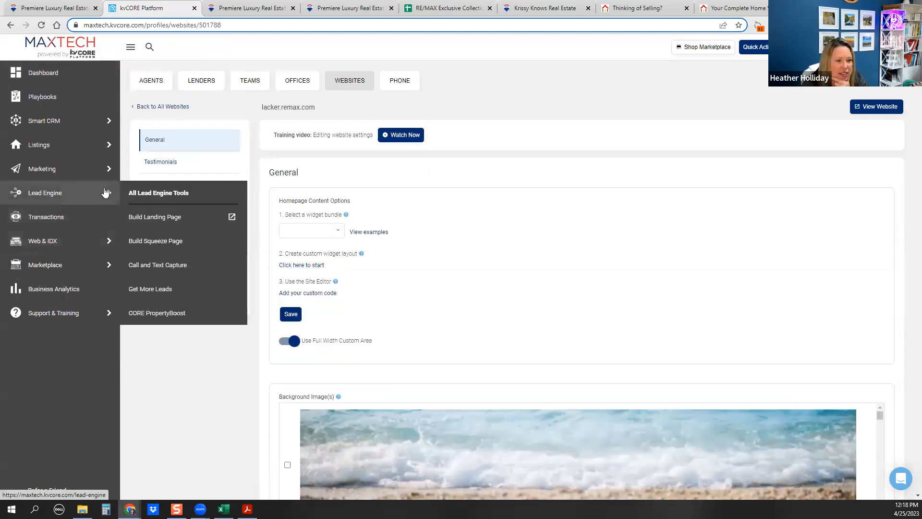
pyautogui.click(158, 223)
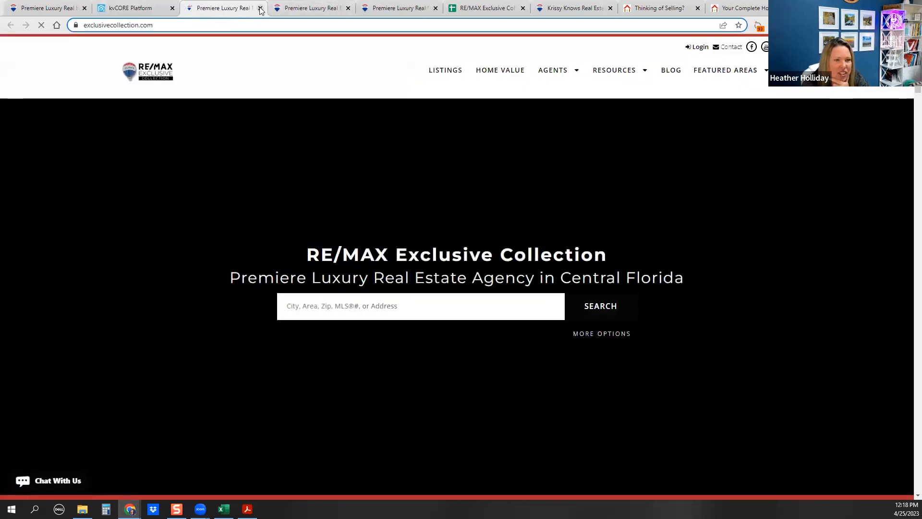
pyautogui.click(259, 9)
pyautogui.click(260, 8)
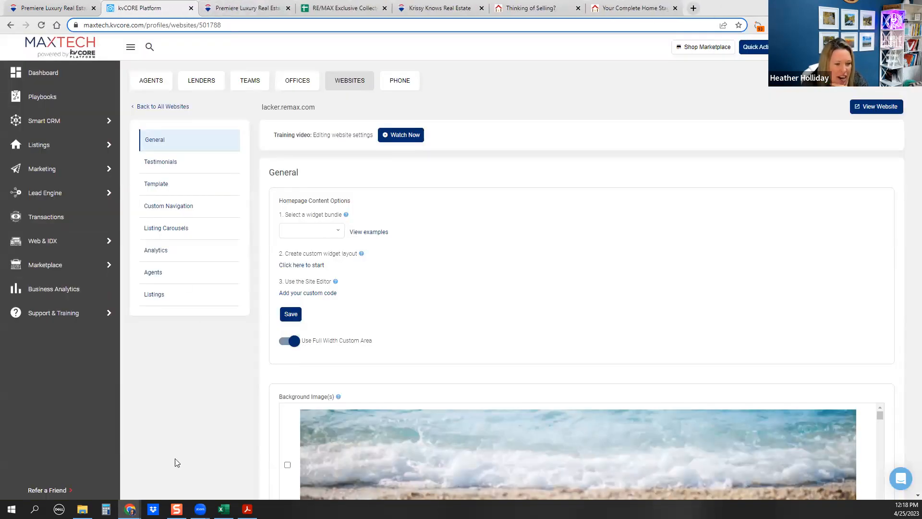
# Open Lead Engine > Build Squeeze Page to reach the Multi-Property IDX Squeeze Page form
pyautogui.moveTo(129, 509)
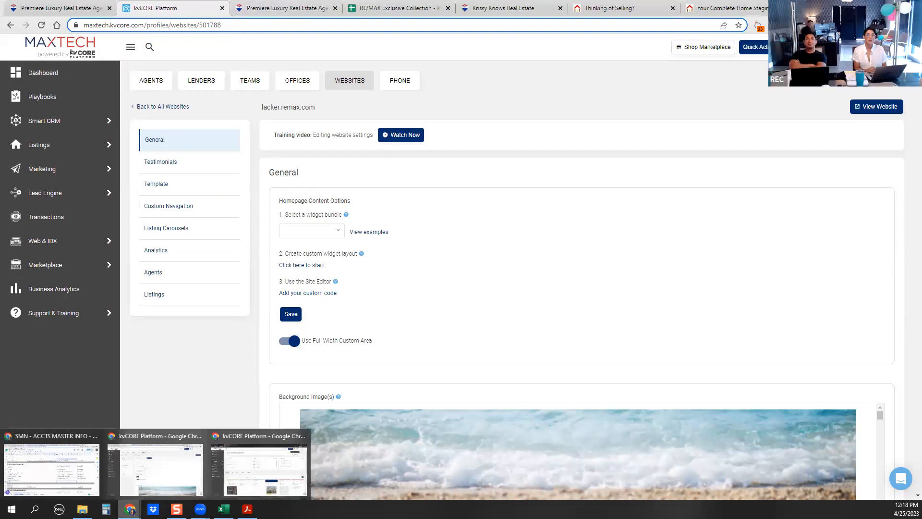
pyautogui.moveTo(69, 241)
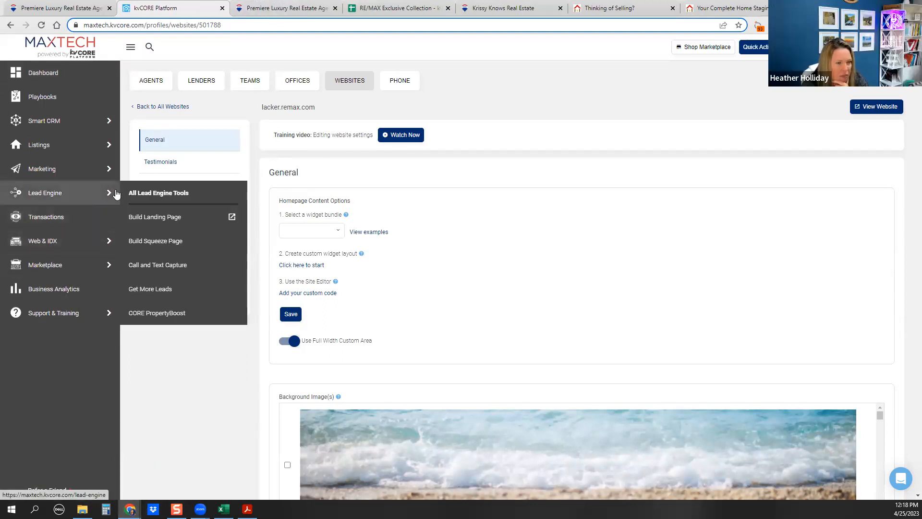
pyautogui.moveTo(39, 200)
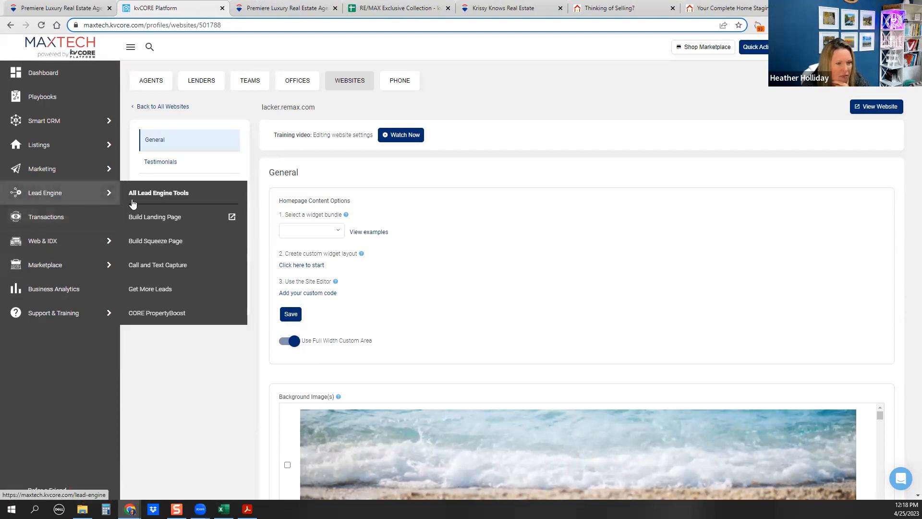
pyautogui.click(143, 243)
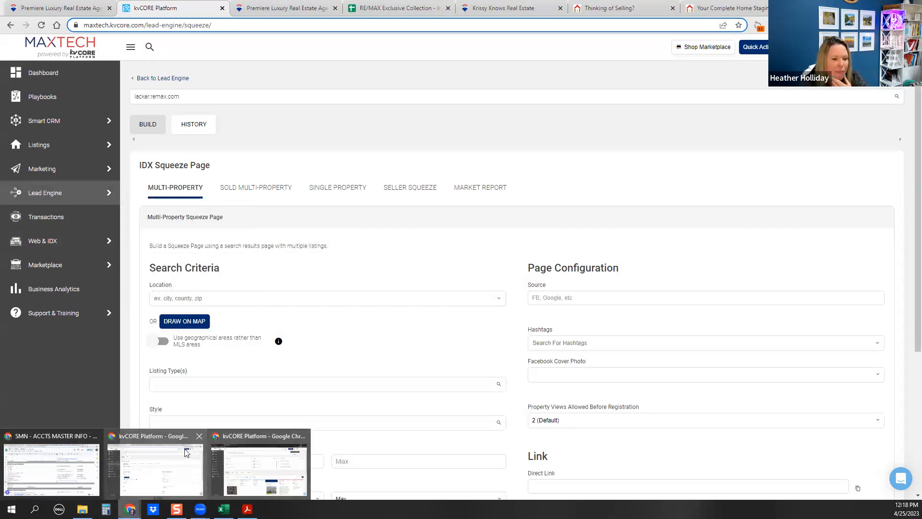
# In the other kvCORE window, open Build Landing Page to preview the "YOUR TOWN Real Estate Deals" template
pyautogui.click(160, 438)
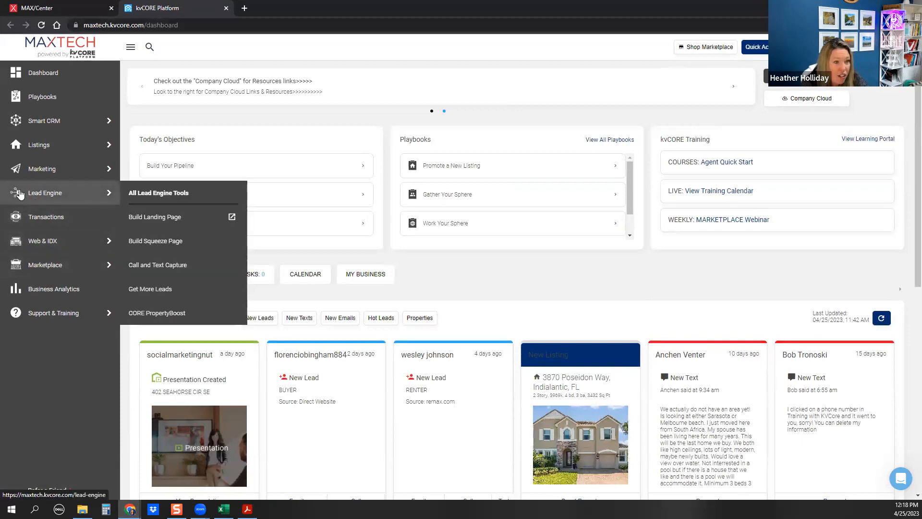
pyautogui.click(160, 221)
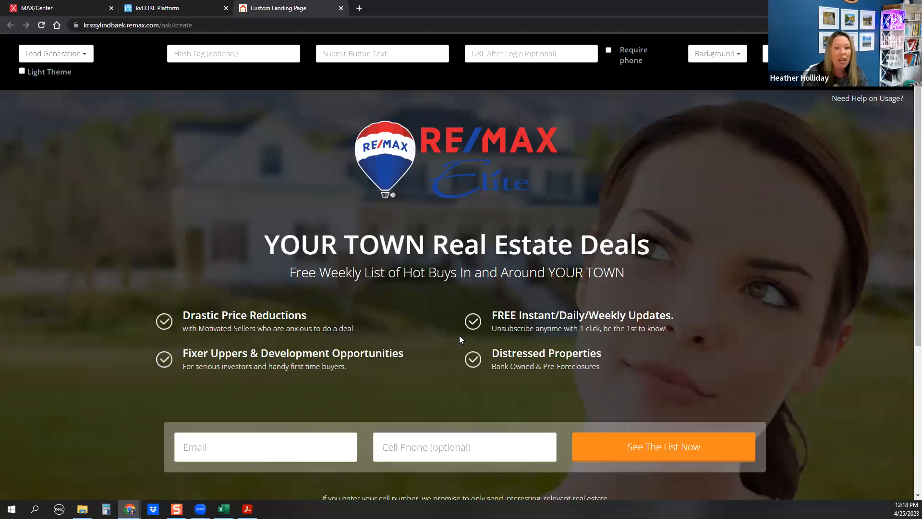
pyautogui.click(53, 55)
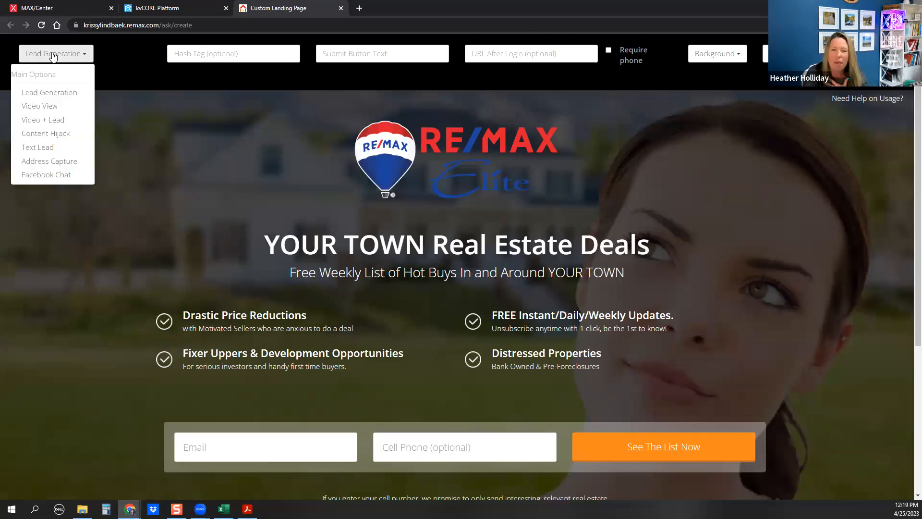
pyautogui.click(57, 103)
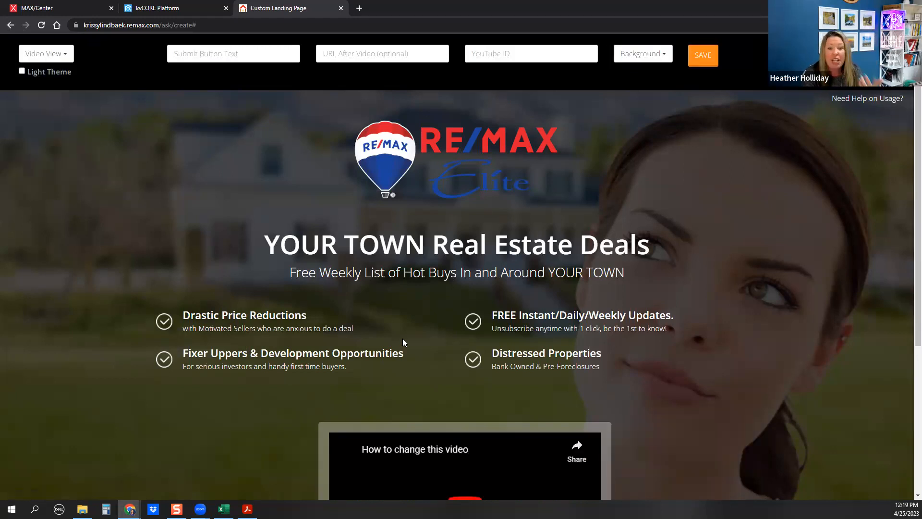
pyautogui.scroll(-5, 402, 338)
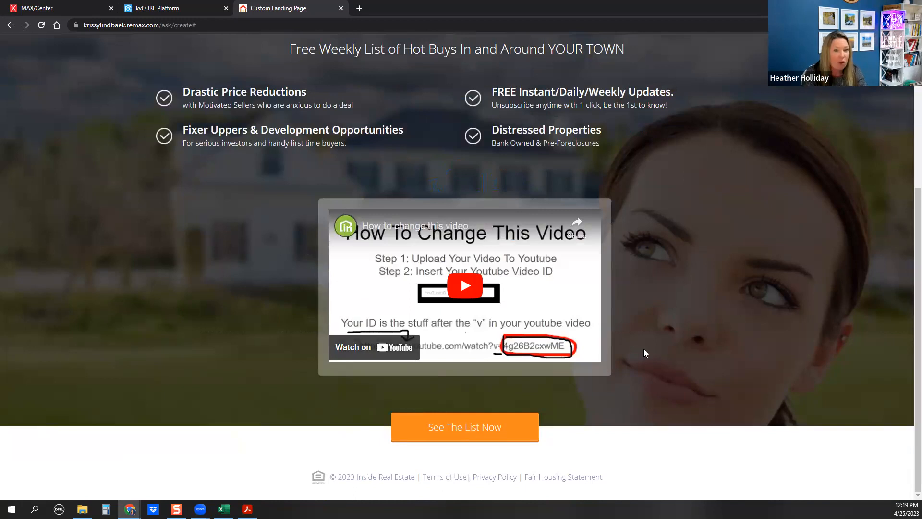
pyautogui.scroll(4, 643, 353)
pyautogui.scroll(-4, 461, 392)
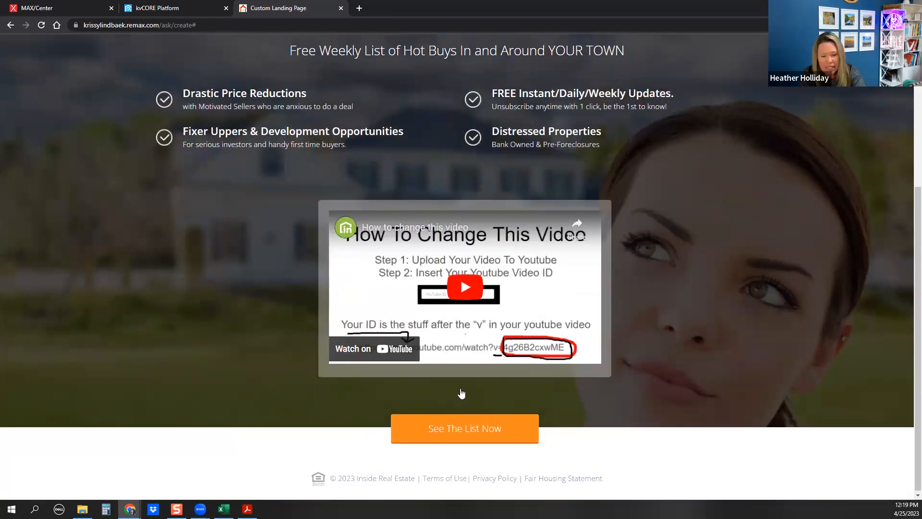
pyautogui.scroll(5, 461, 393)
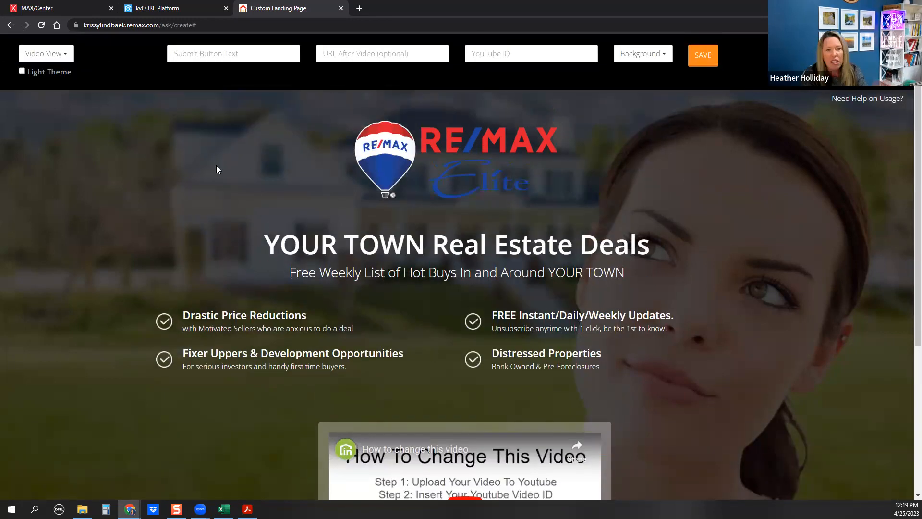
pyautogui.click(54, 58)
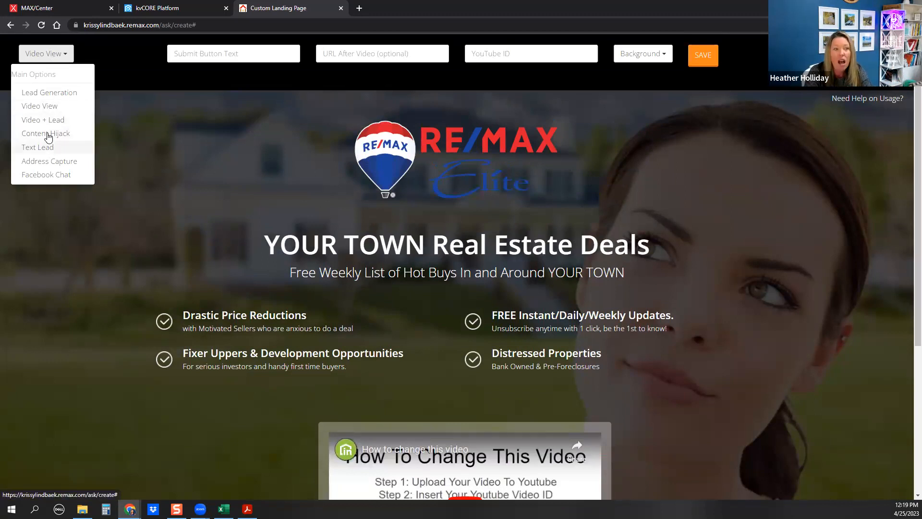
pyautogui.click(50, 162)
pyautogui.click(86, 52)
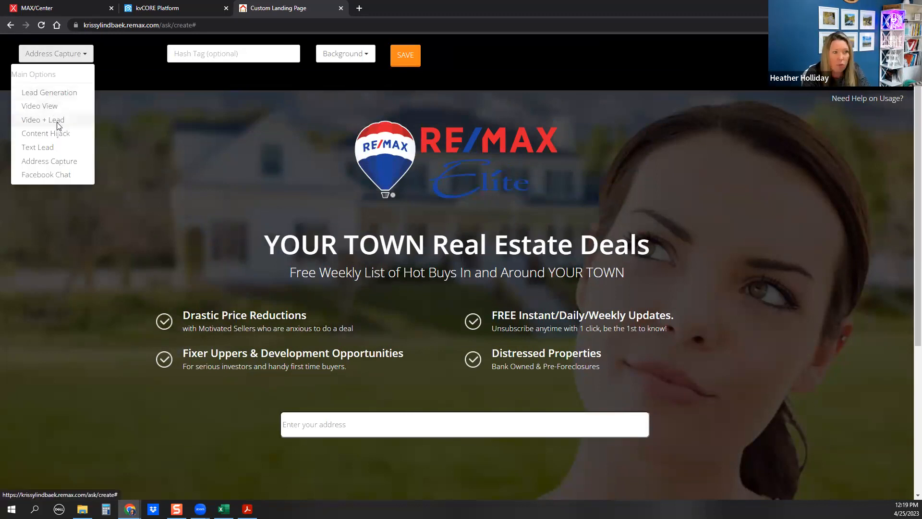
pyautogui.click(57, 122)
pyautogui.click(72, 55)
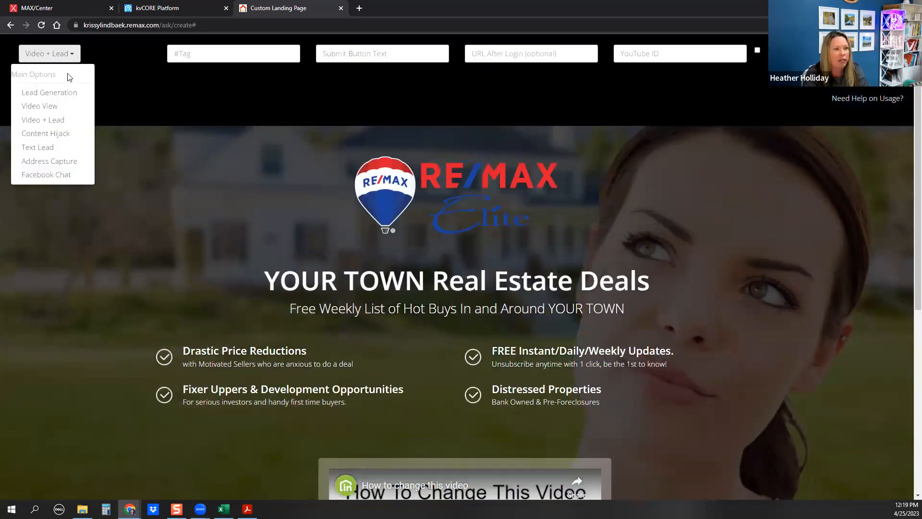
pyautogui.click(54, 147)
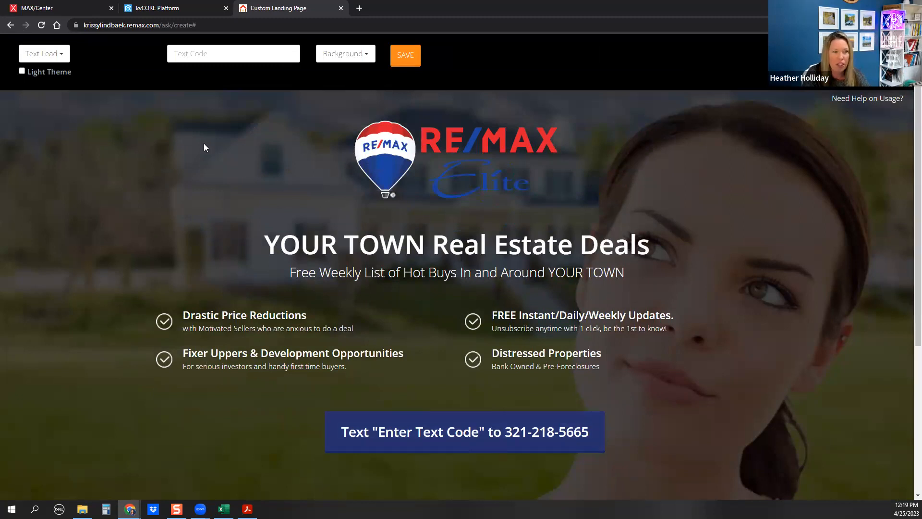
pyautogui.click(42, 53)
pyautogui.click(47, 94)
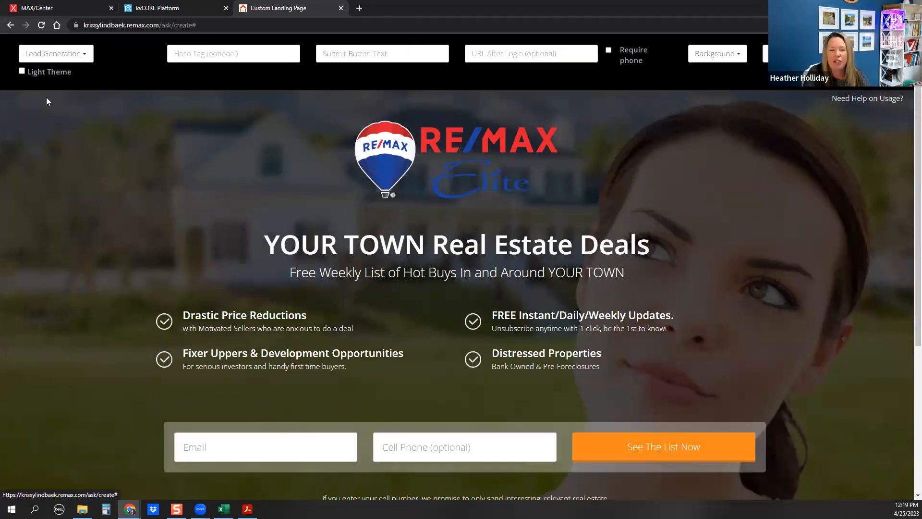
# Enter 'buyersguide' in the landing page's Hash Tag field
pyautogui.click(210, 59)
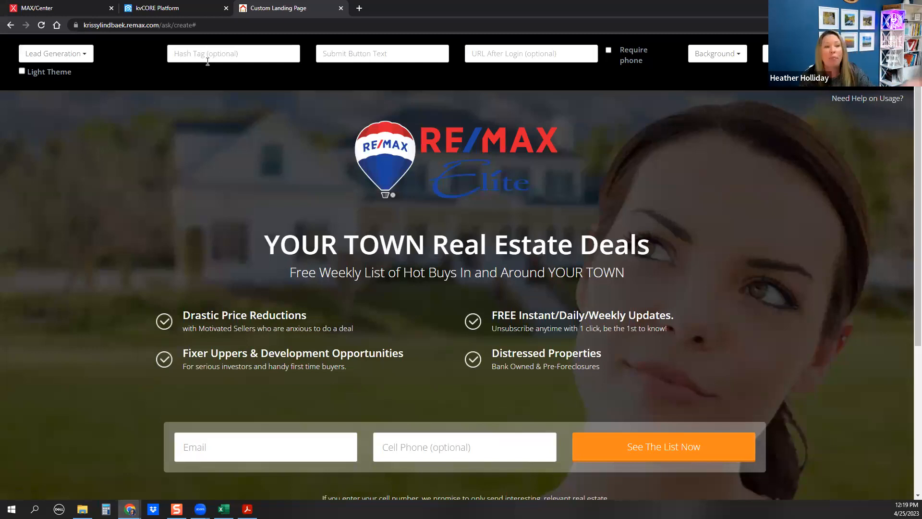
pyautogui.write('buye')
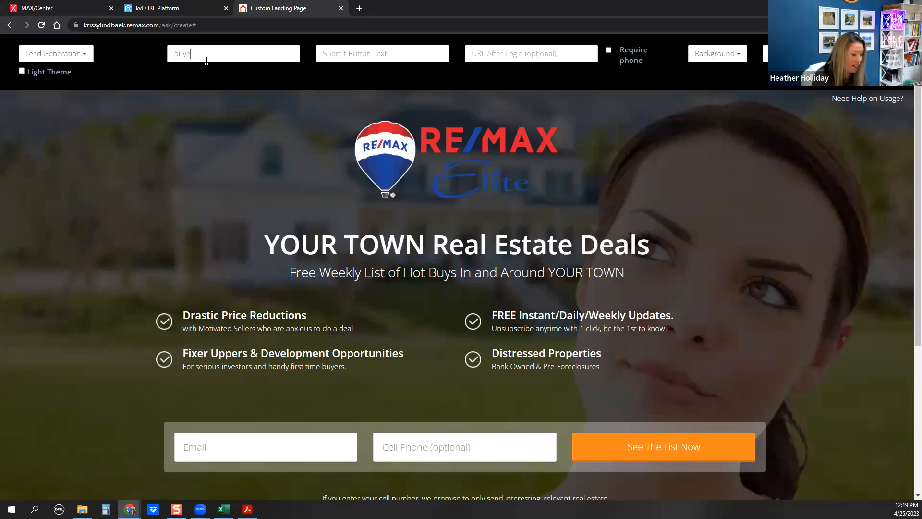
pyautogui.write('rsguide')
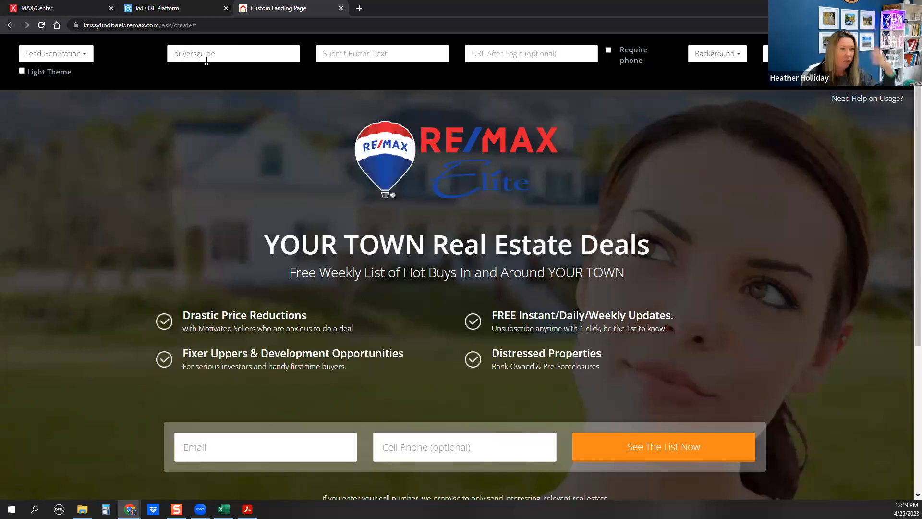
pyautogui.click(246, 77)
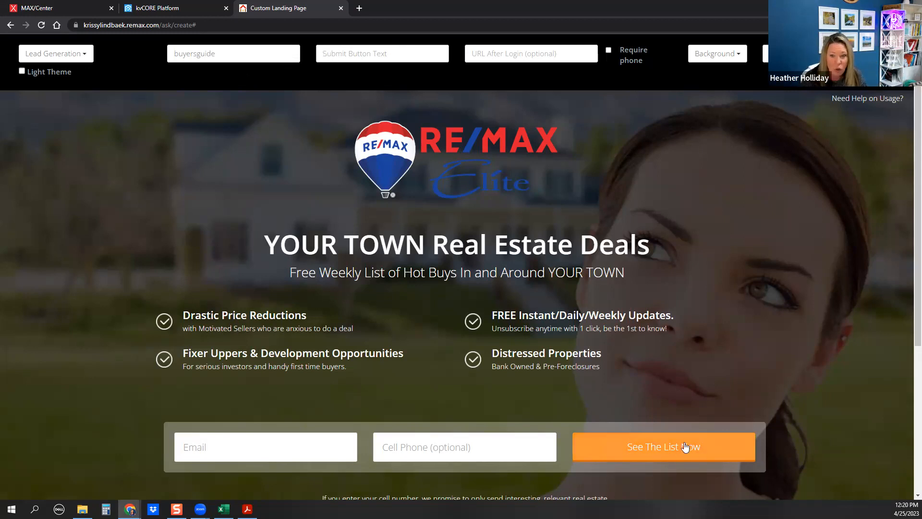
# Change the submit button text to 'VIEW BUYER GUIDE NOW!'
pyautogui.click(359, 61)
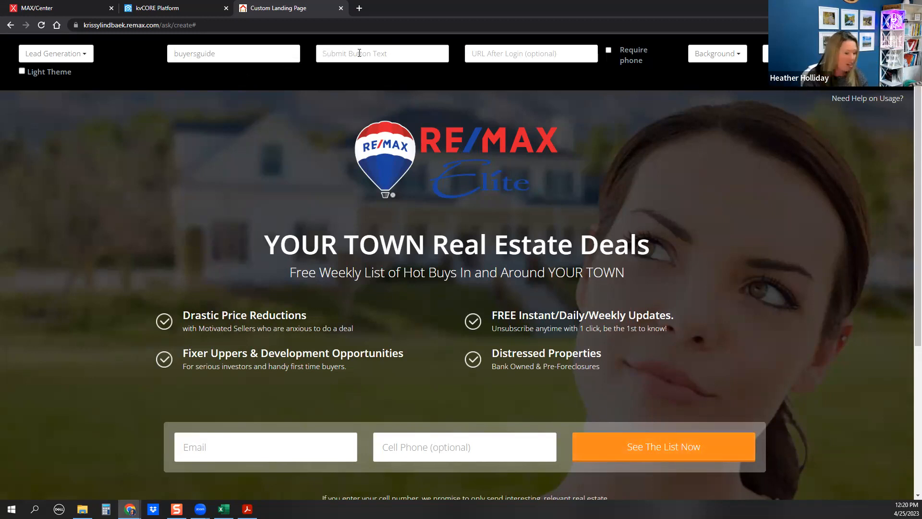
pyautogui.write('VIEW')
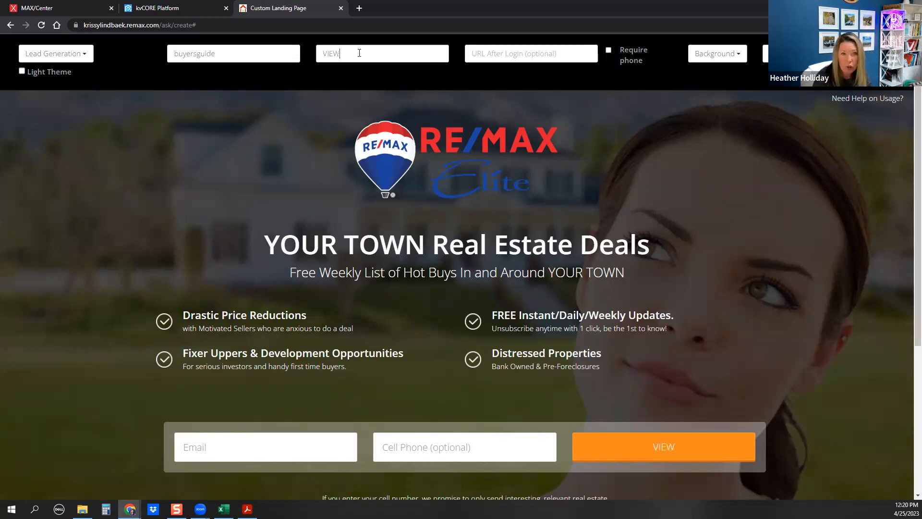
pyautogui.write(' BUYER GUID')
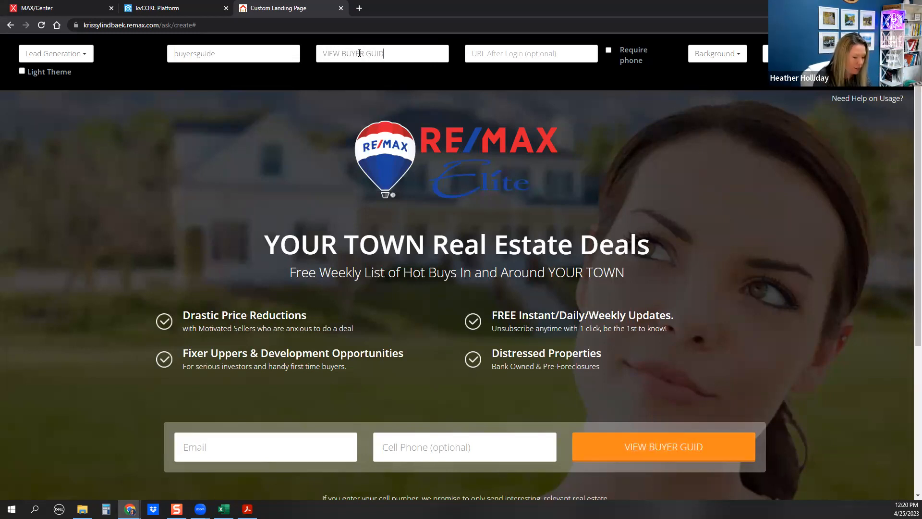
pyautogui.write('E NOW!')
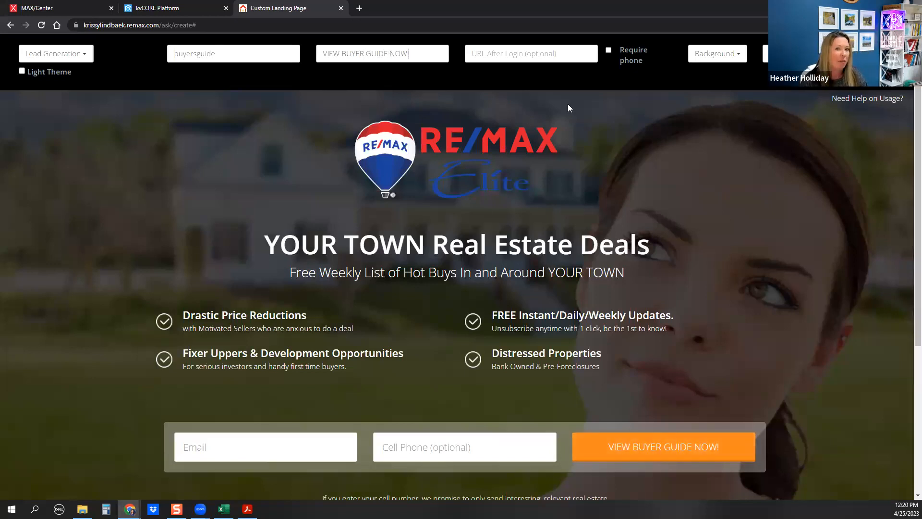
pyautogui.click(474, 52)
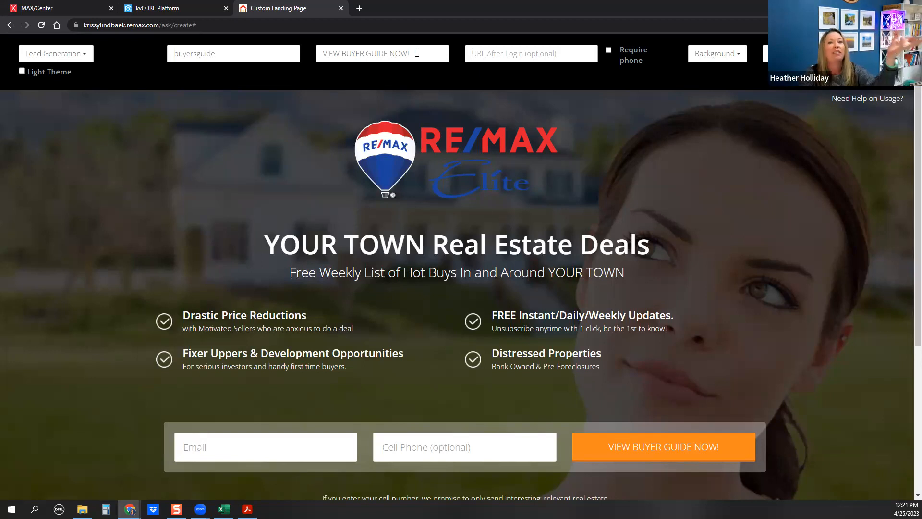
# Tick Require phone so the Cell Phone field is no longer optional
pyautogui.click(488, 50)
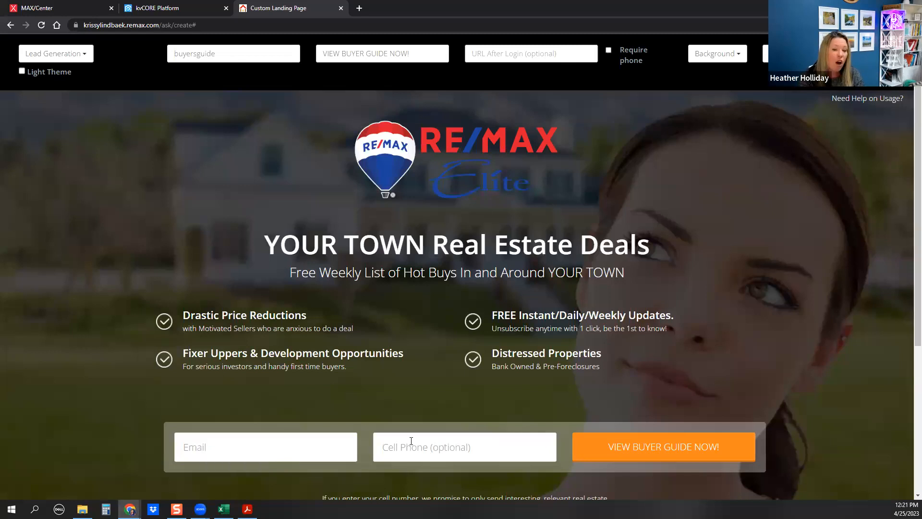
pyautogui.click(608, 50)
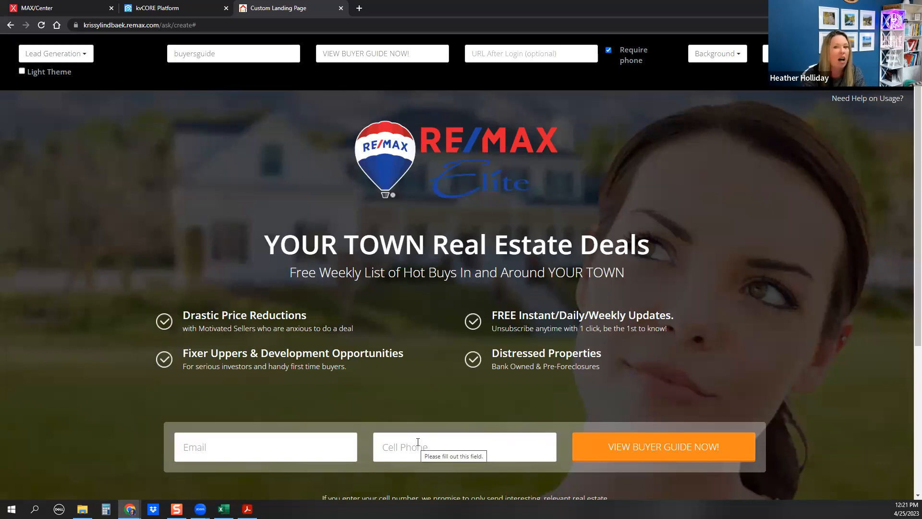
# Try Exterior and then Kitchen as the page background
pyautogui.click(717, 62)
pyautogui.scroll(-5, 711, 331)
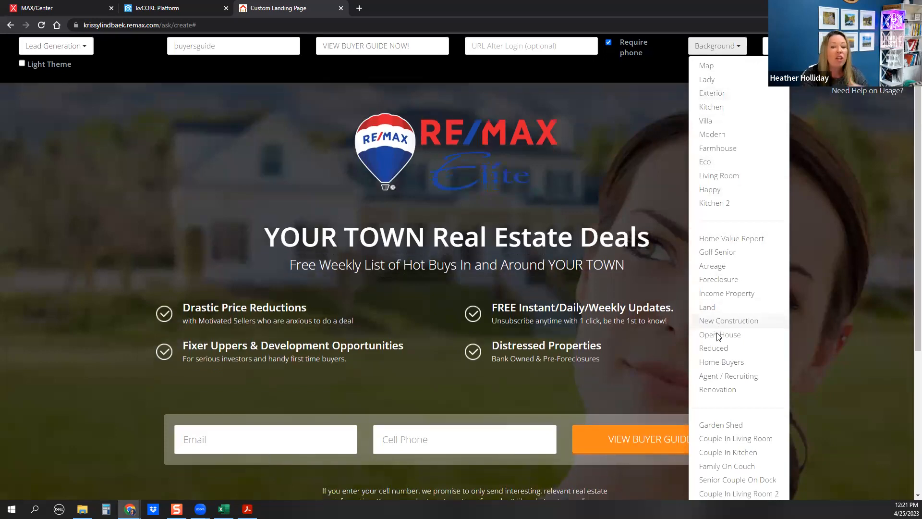
pyautogui.scroll(5, 720, 284)
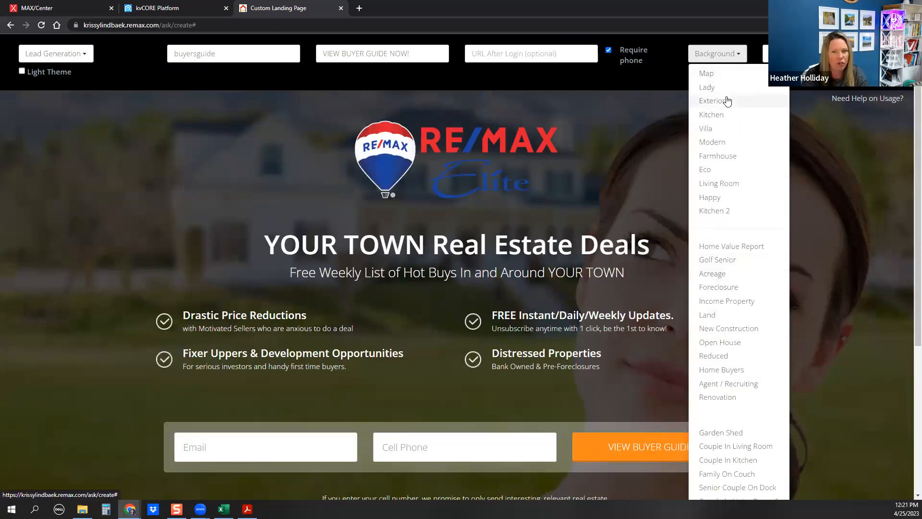
pyautogui.click(710, 100)
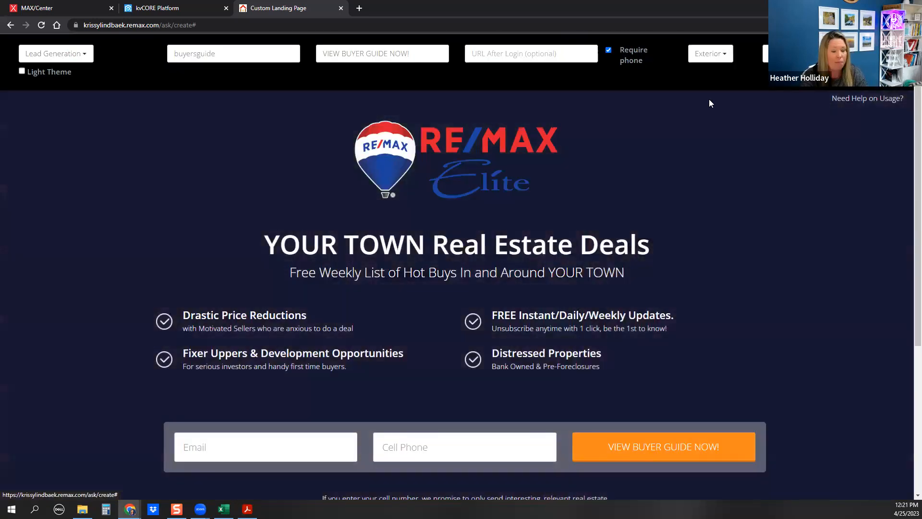
pyautogui.click(718, 54)
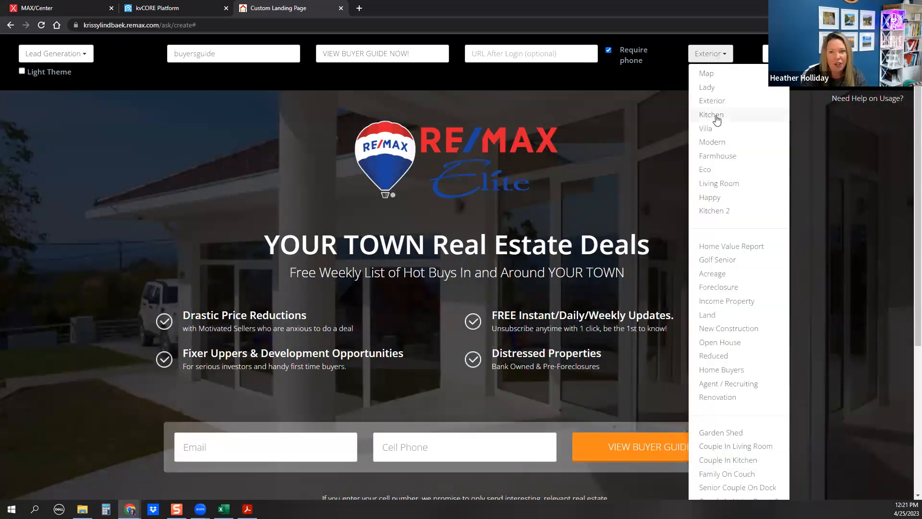
pyautogui.click(715, 118)
# Turn on Light Theme and set the background to Couple In Living Room, after trying New Construction
pyautogui.click(710, 54)
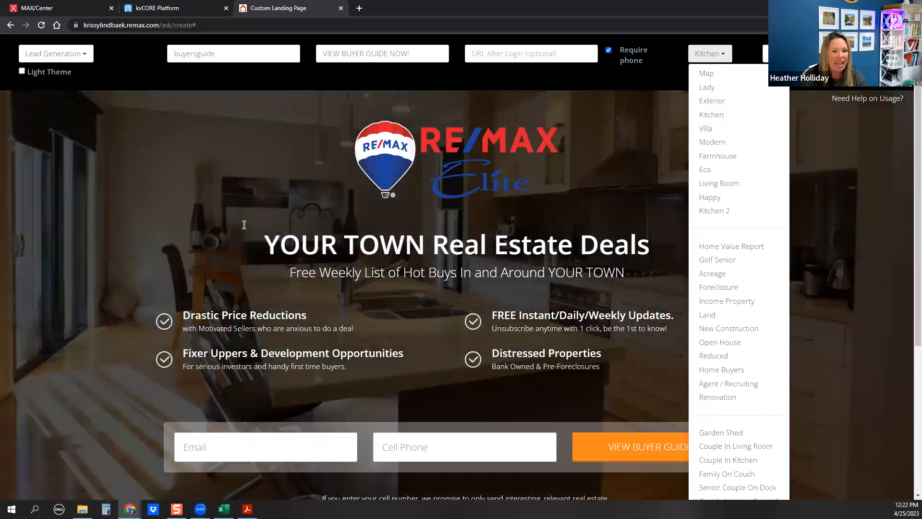
pyautogui.click(22, 72)
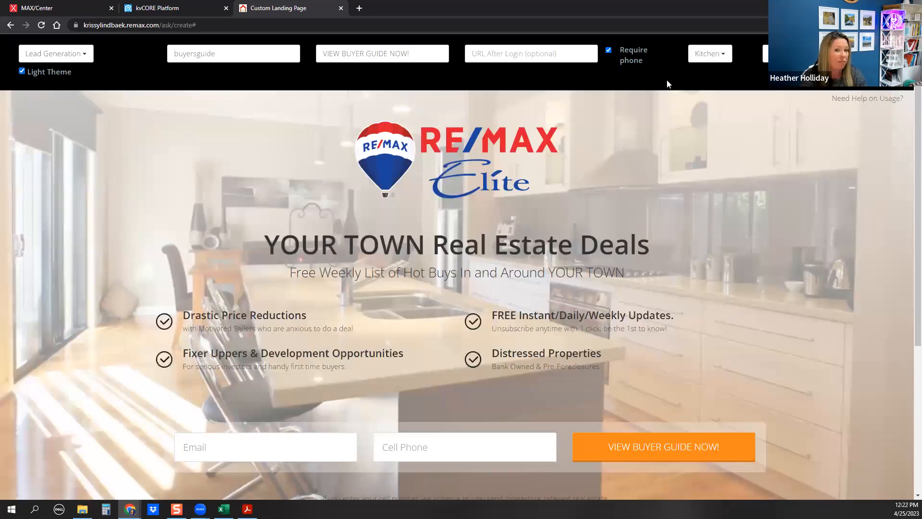
pyautogui.click(711, 55)
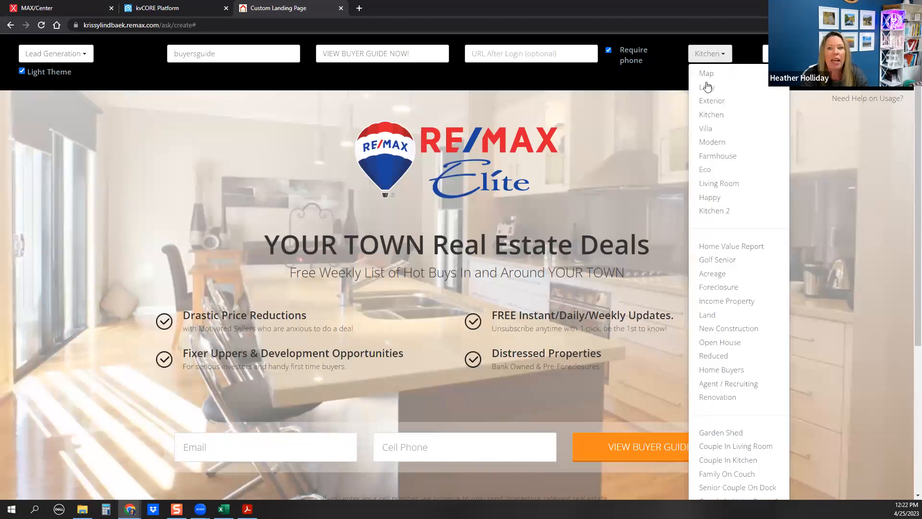
pyautogui.click(720, 328)
pyautogui.click(719, 54)
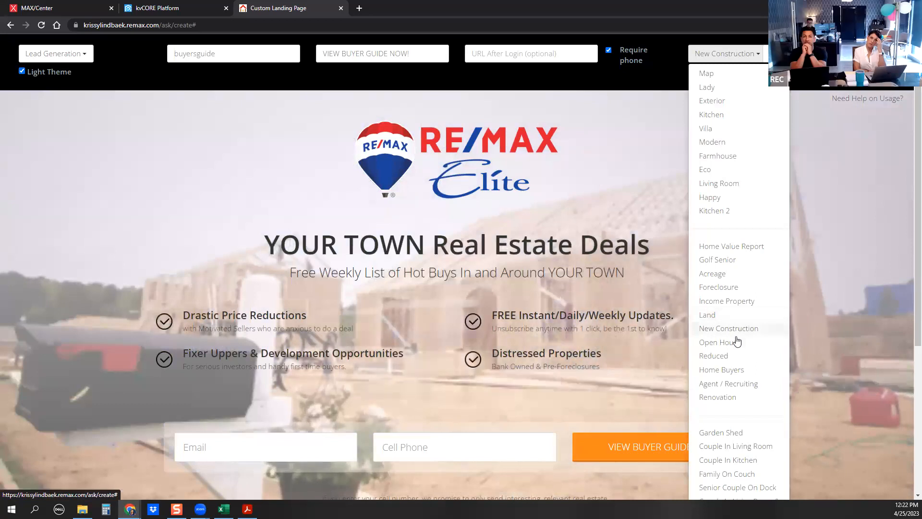
pyautogui.scroll(-3, 741, 347)
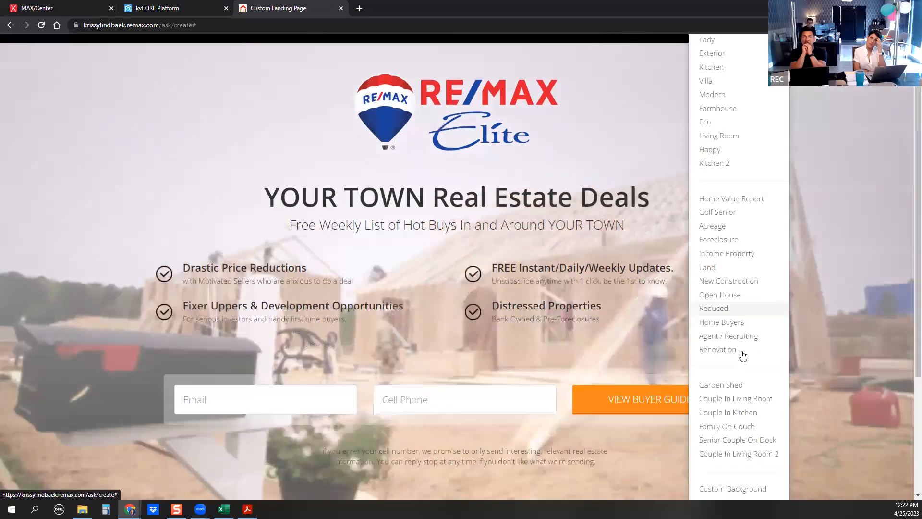
pyautogui.click(736, 350)
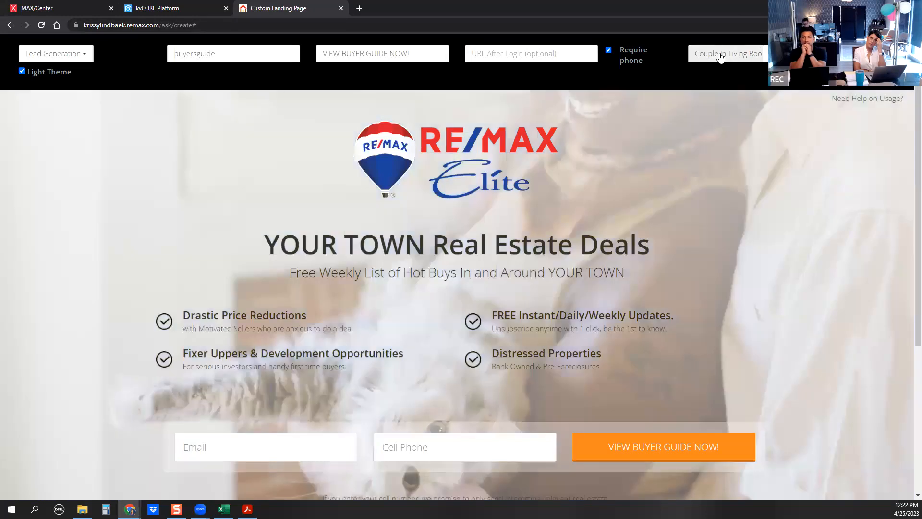
pyautogui.click(720, 56)
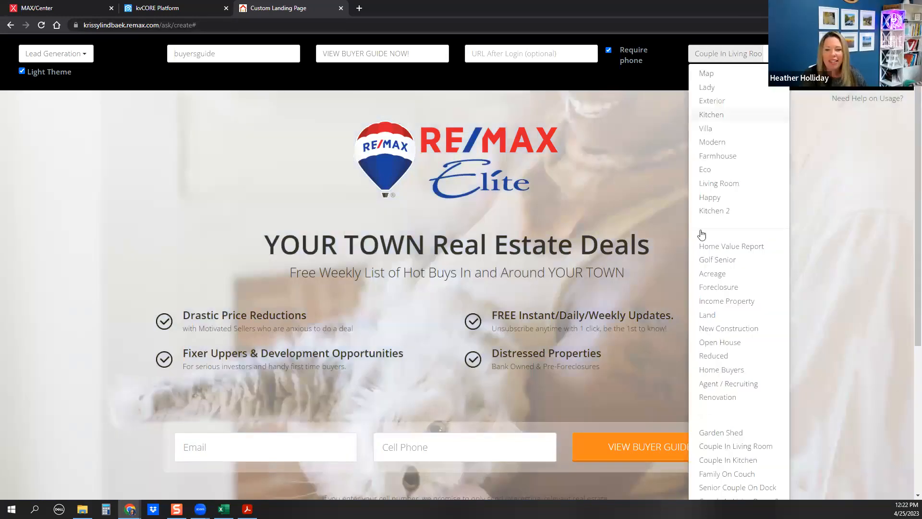
pyautogui.scroll(-4, 714, 363)
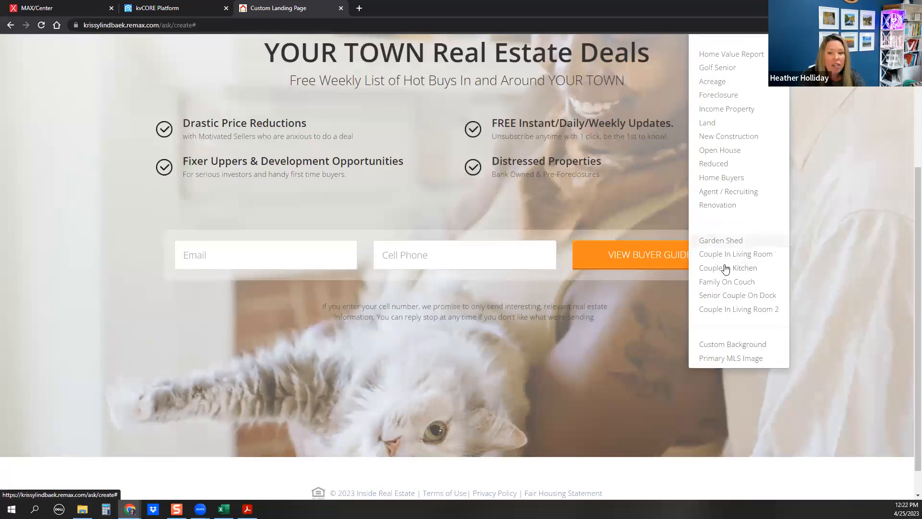
# Choose Custom Background, focus its image URL field, and go to the kvCORE dashboard tab
pyautogui.click(720, 350)
pyautogui.click(336, 121)
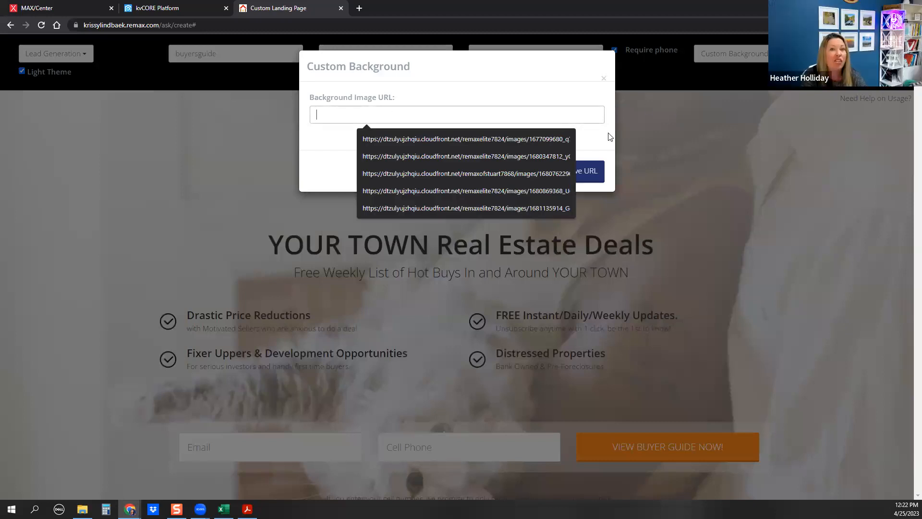
pyautogui.click(153, 10)
# Start a new website blog post and open its image insertion dialog
pyautogui.moveTo(50, 260)
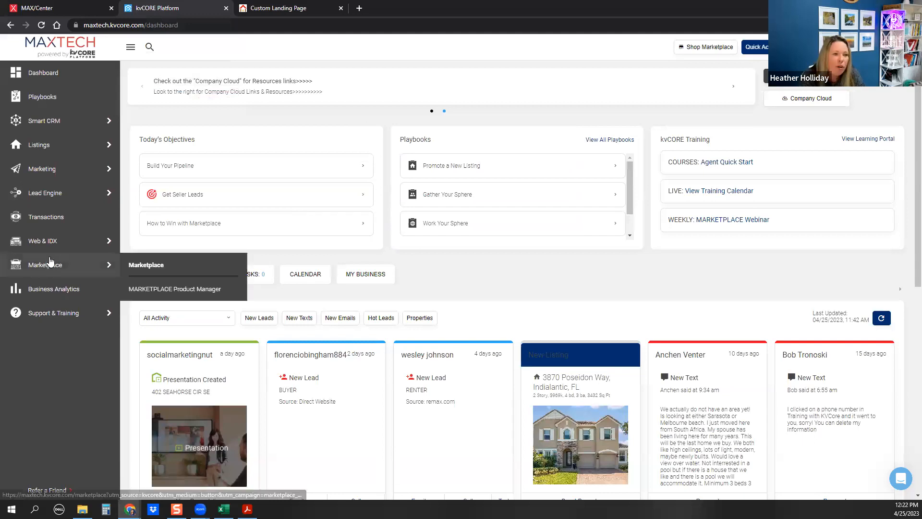
pyautogui.moveTo(48, 241)
pyautogui.click(144, 288)
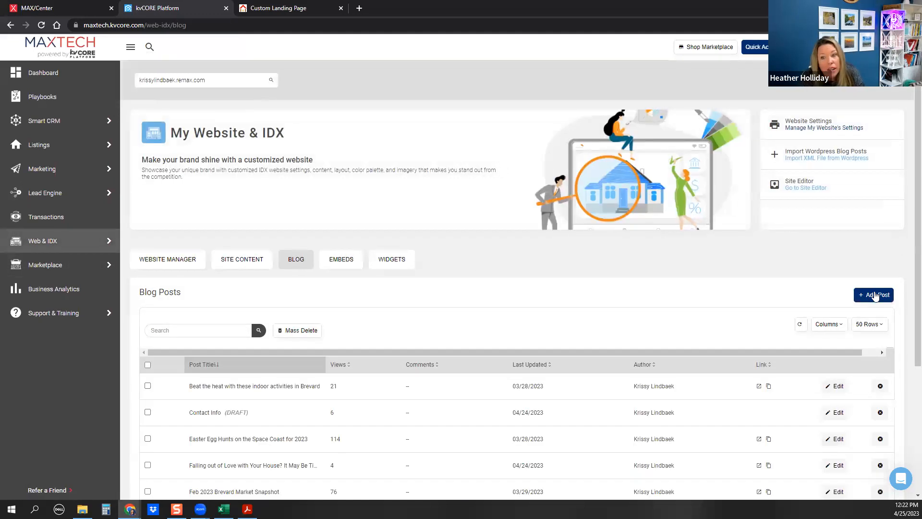
pyautogui.click(874, 296)
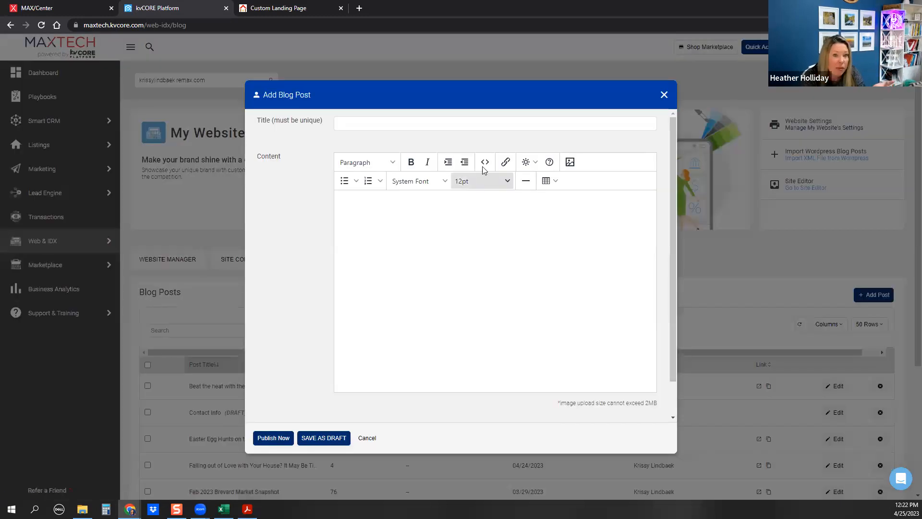
pyautogui.click(569, 163)
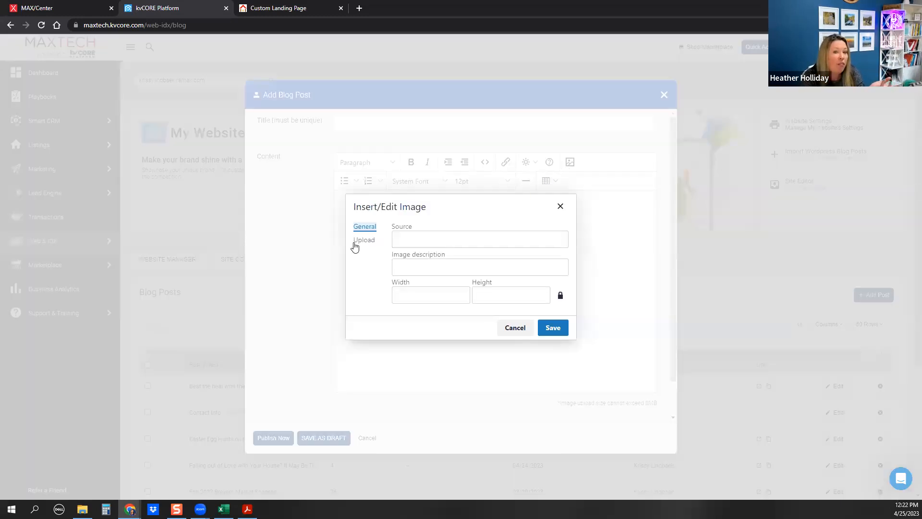
pyautogui.click(422, 239)
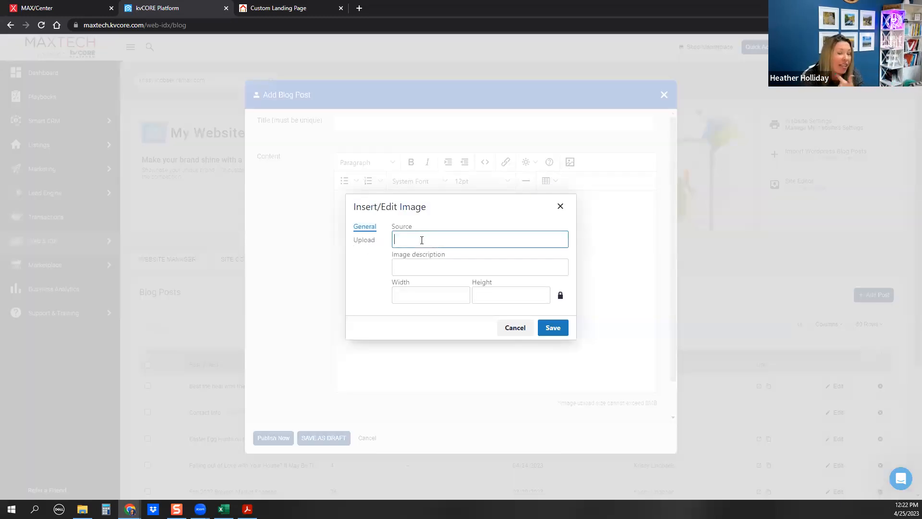
# Upload the cover photo from the computer and select its source URL to copy
pyautogui.click(364, 240)
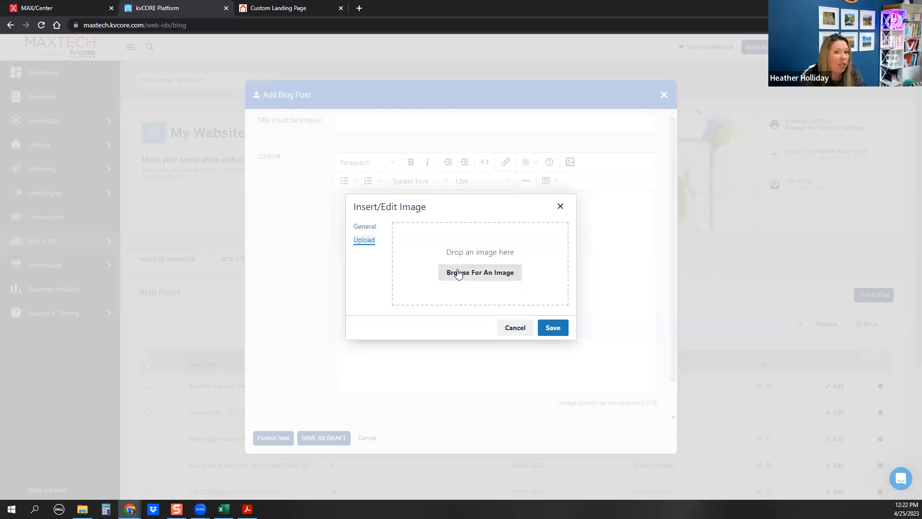
pyautogui.click(458, 273)
pyautogui.click(115, 87)
pyautogui.doubleClick(115, 87)
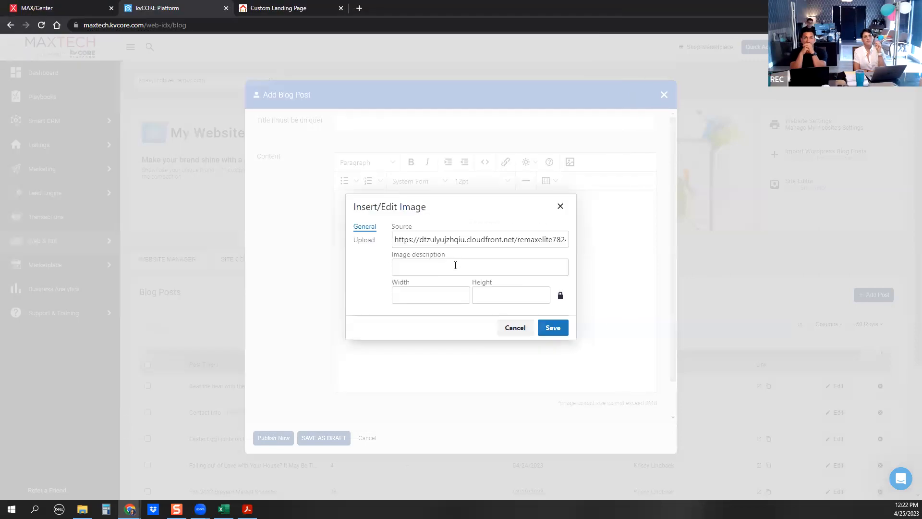
pyautogui.tripleClick(439, 243)
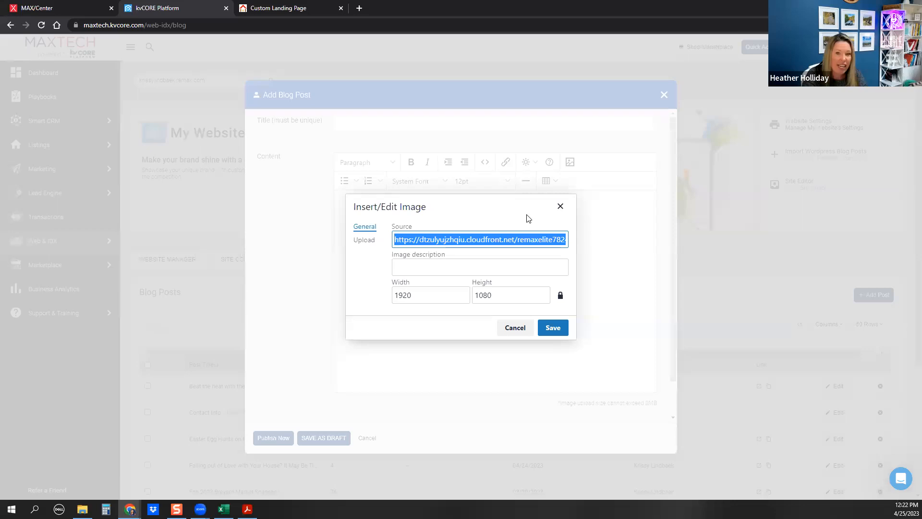
pyautogui.click(267, 8)
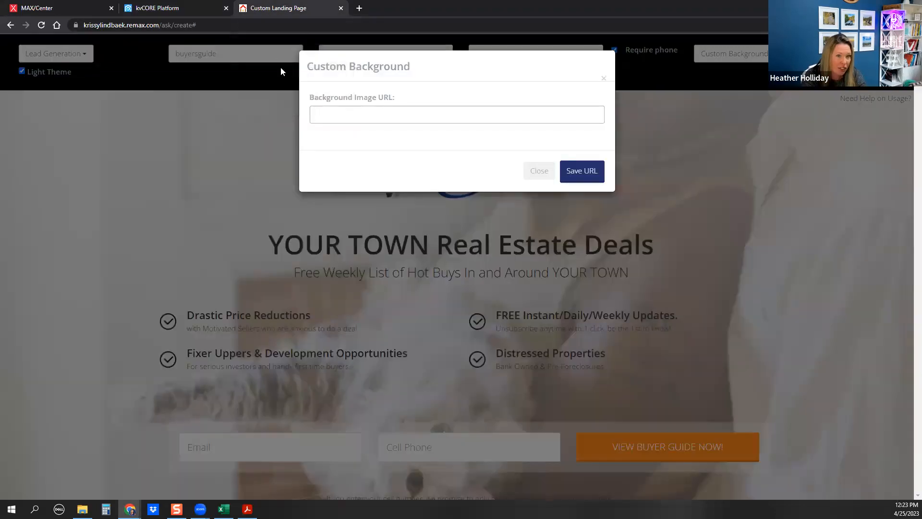
# Paste the cloudfront cover photo link as the Background Image URL and close the dialog
pyautogui.click(314, 113)
pyautogui.hotkey('ctrl', 'v')
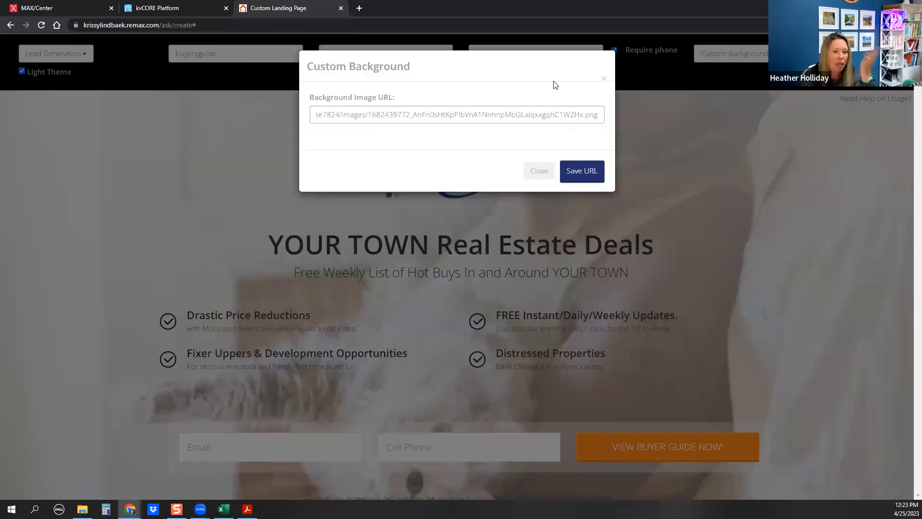
pyautogui.click(604, 80)
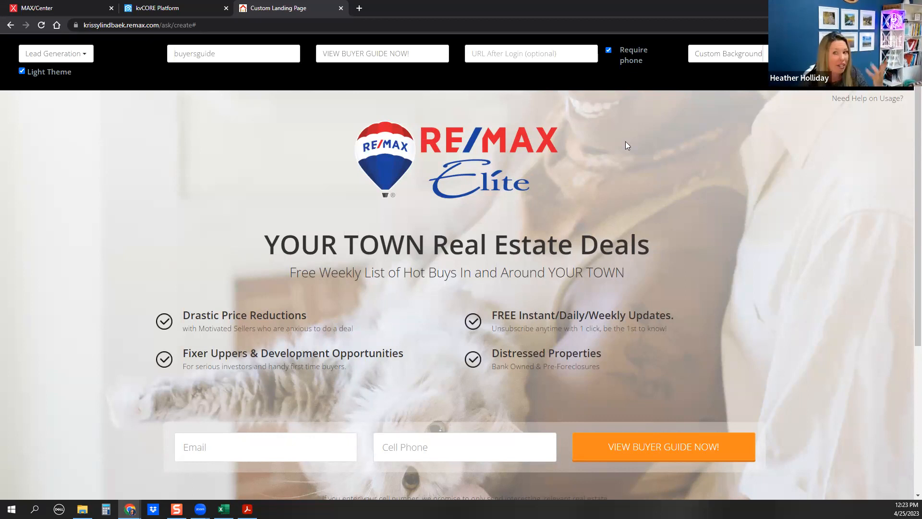
pyautogui.click(729, 56)
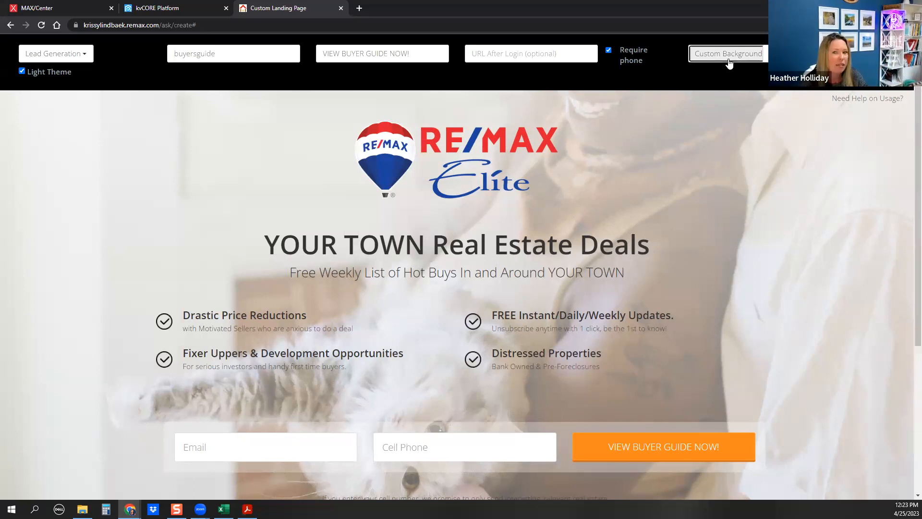
pyautogui.scroll(-5, 744, 307)
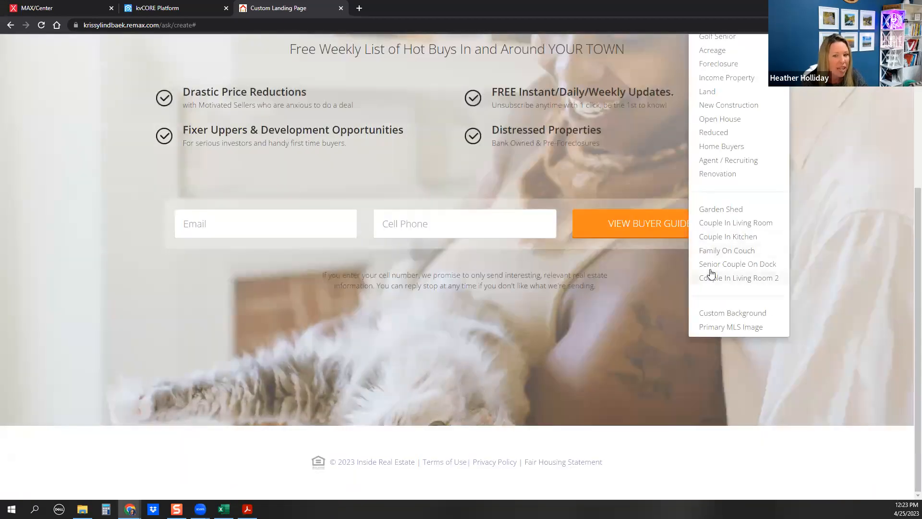
pyautogui.scroll(5, 710, 273)
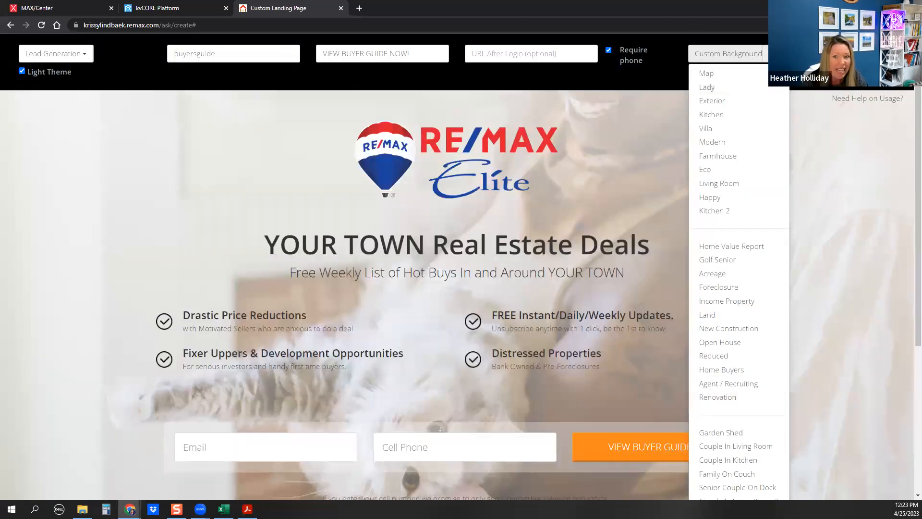
pyautogui.click(787, 54)
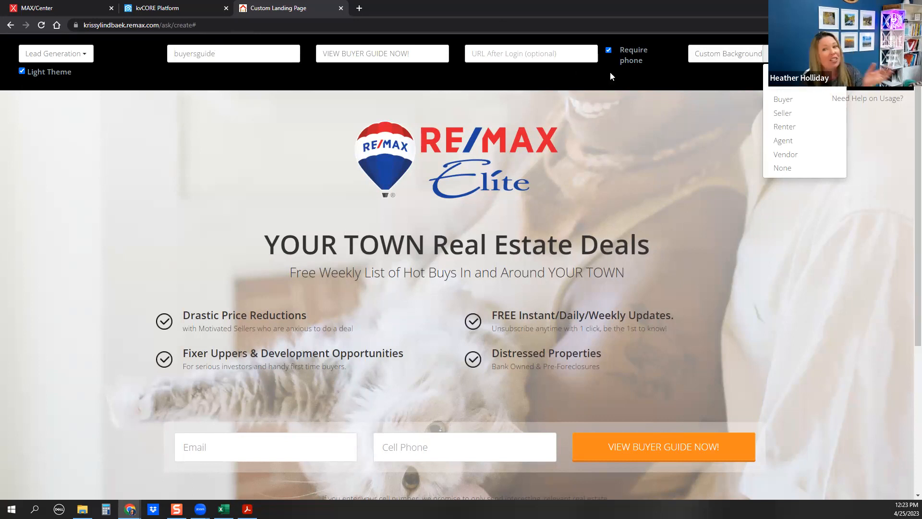
pyautogui.click(806, 101)
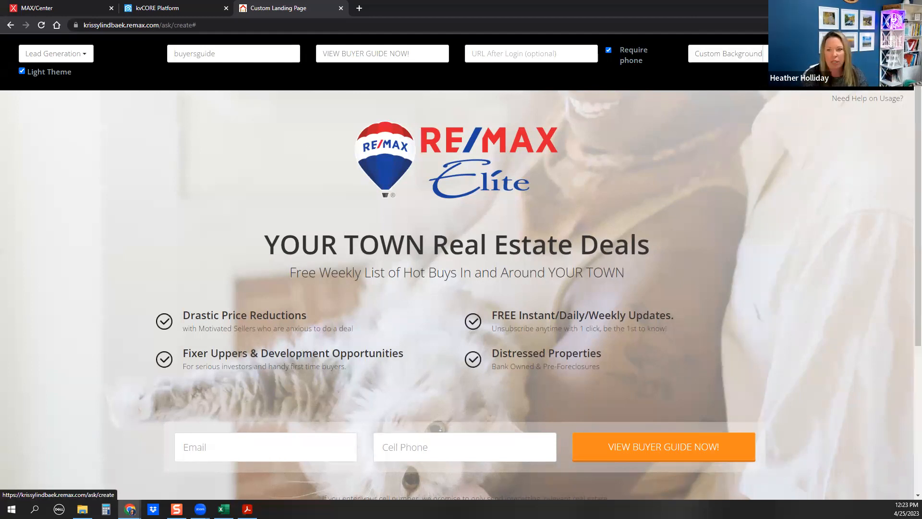
# Create and confirm the landing page, then select its published /ask page link
pyautogui.click(857, 54)
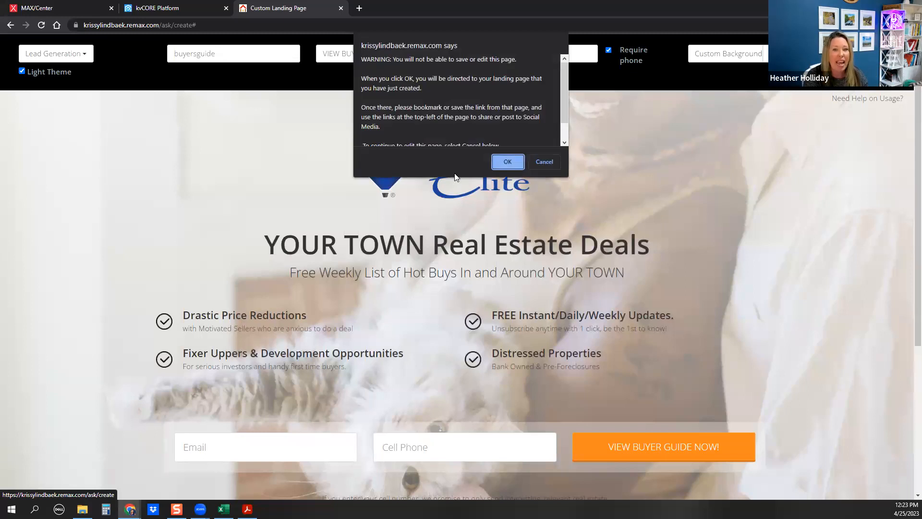
pyautogui.click(508, 162)
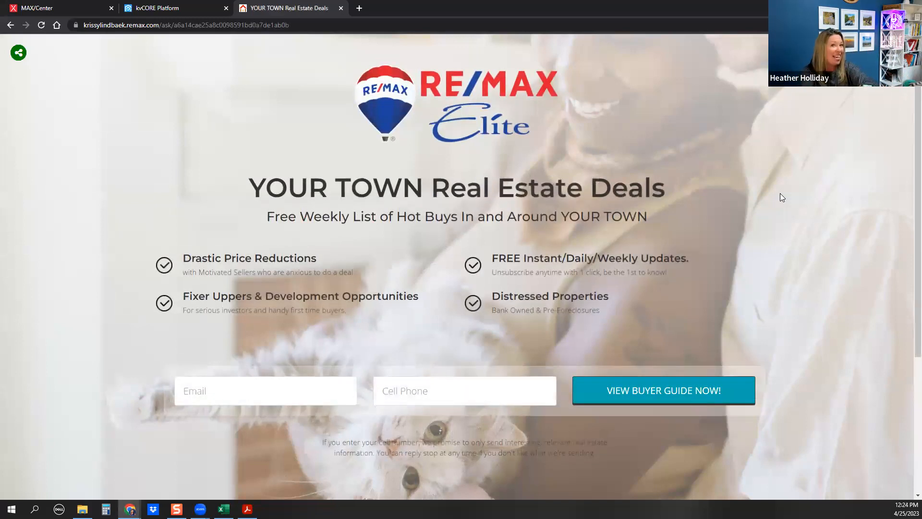
pyautogui.click(110, 27)
pyautogui.hotkey('ctrl', 'c')
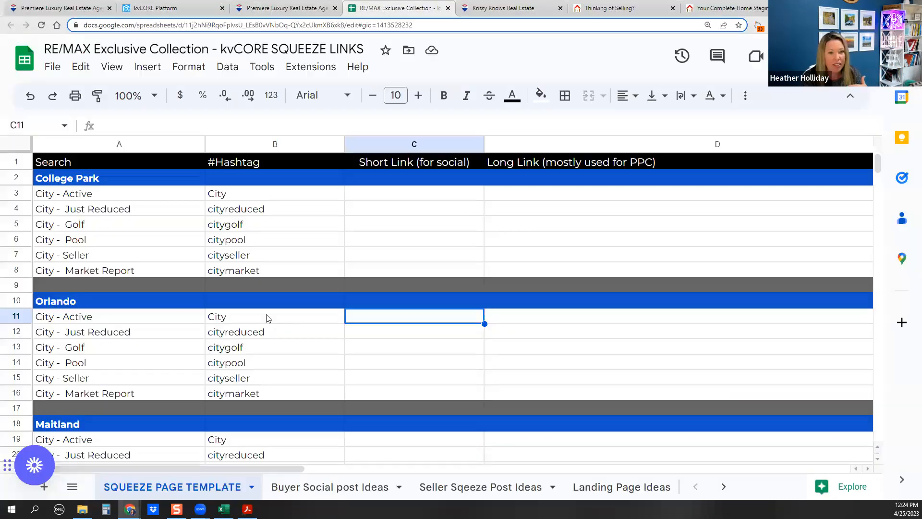
# Paste the new landing page link into Buyer's Guide cell D50, then delete it again
pyautogui.scroll(-5, 269, 317)
pyautogui.scroll(-5, 280, 312)
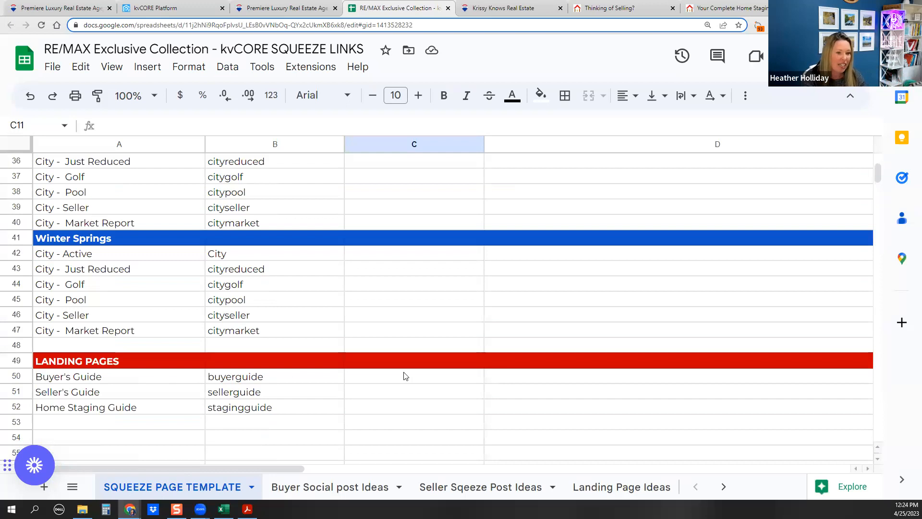
pyautogui.click(517, 376)
pyautogui.hotkey('ctrl', 'v')
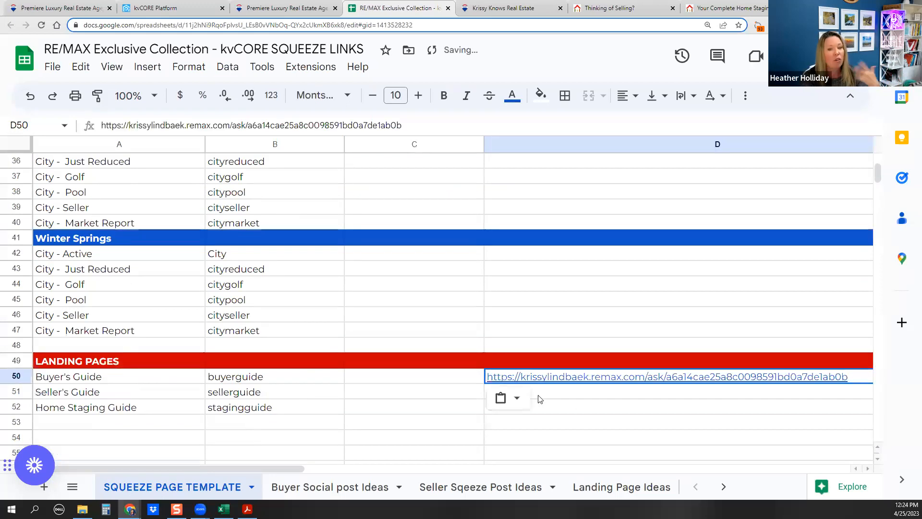
pyautogui.click(579, 407)
pyautogui.moveTo(564, 382)
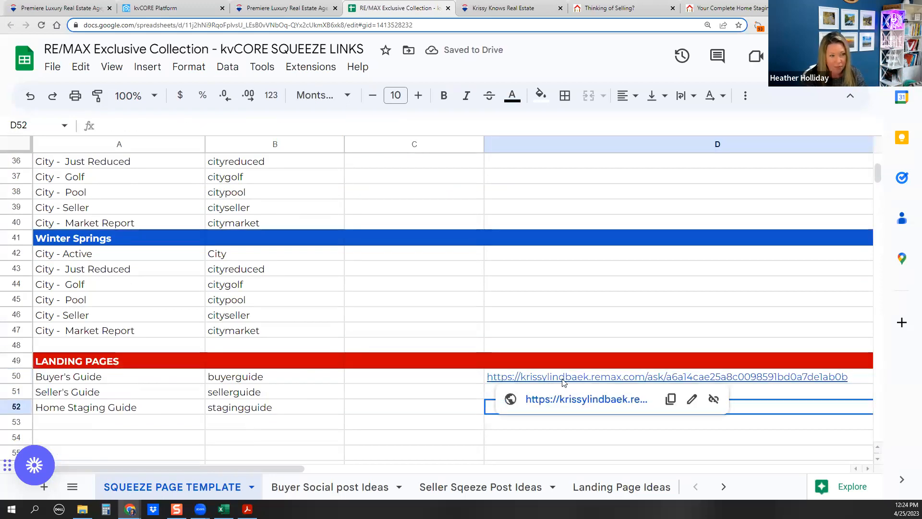
pyautogui.click(564, 379)
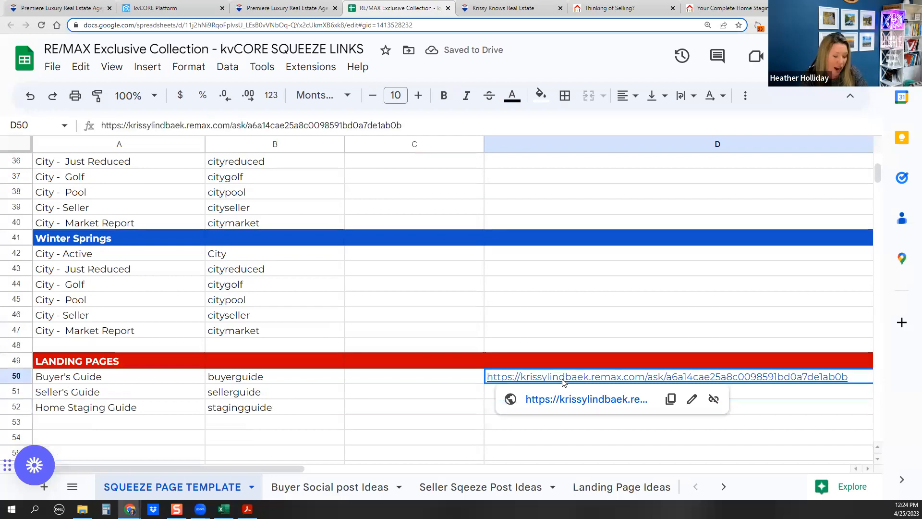
pyautogui.press('Delete')
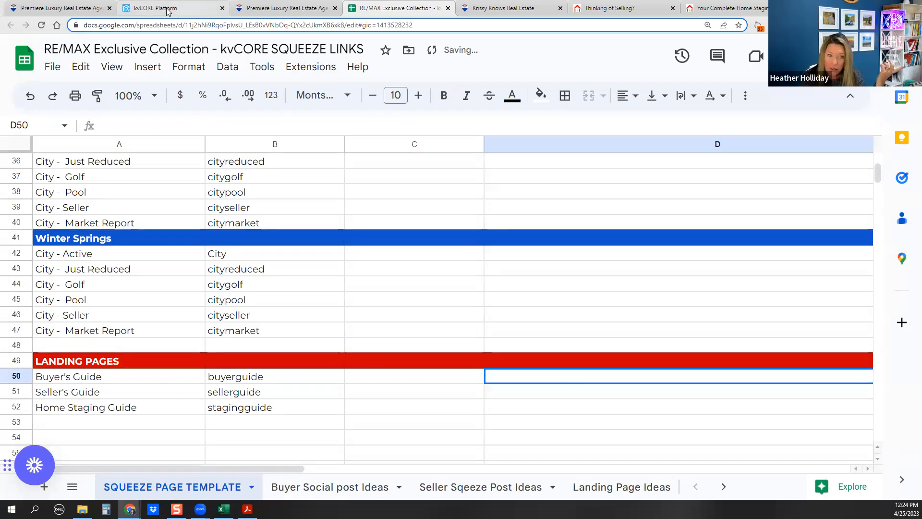
pyautogui.moveTo(168, 11)
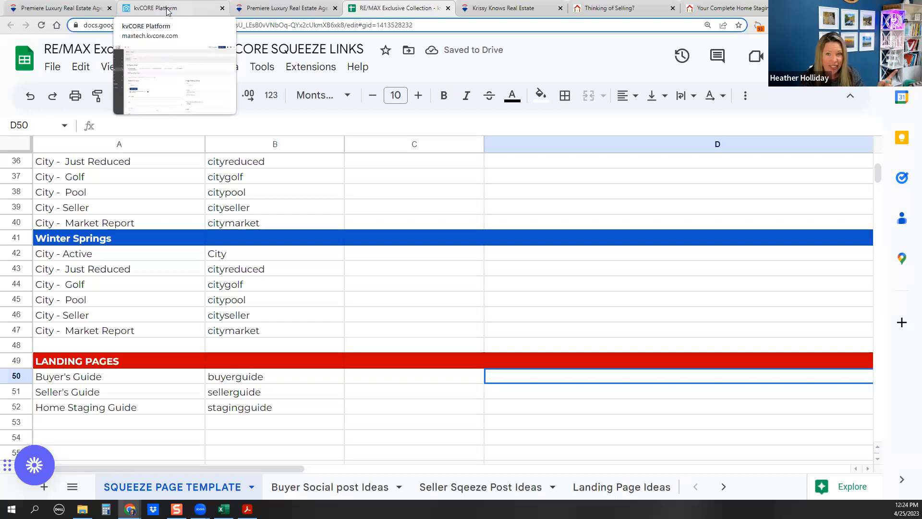
# Return to kvCORE, open Website Content under Web & IDX, and minimize Chrome
pyautogui.click(503, 8)
pyautogui.moveTo(677, 72)
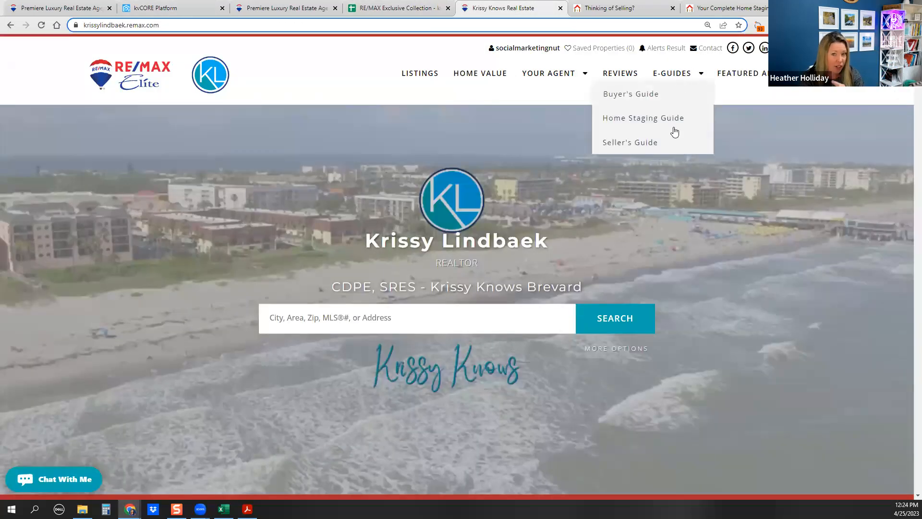
pyautogui.click(158, 8)
pyautogui.moveTo(37, 245)
pyautogui.click(137, 270)
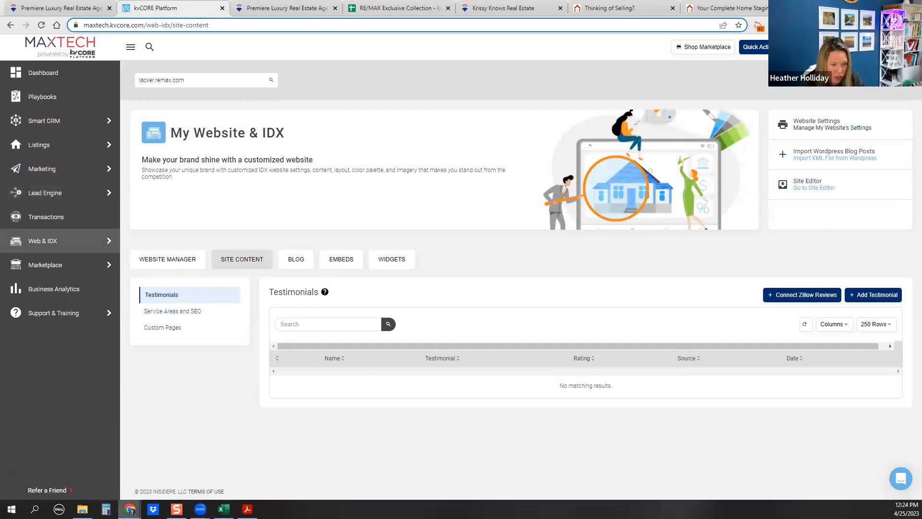
pyautogui.moveTo(129, 508)
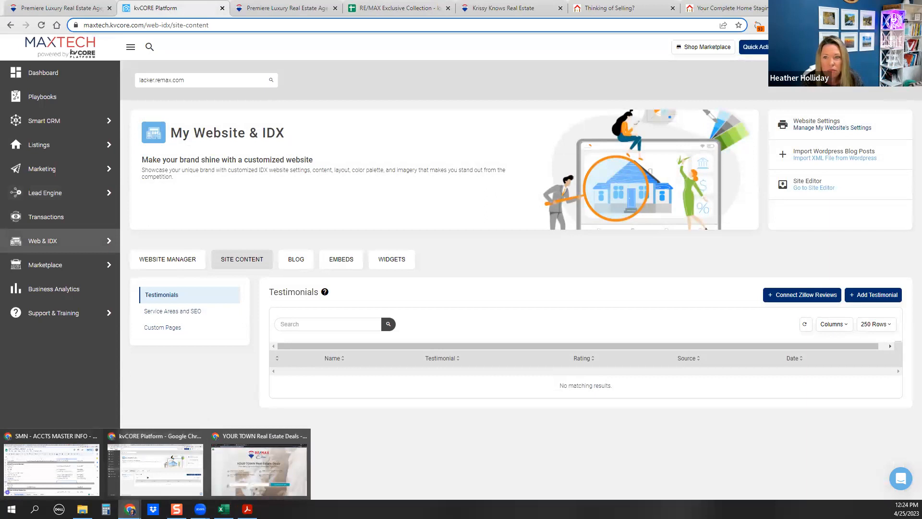
pyautogui.click(867, 7)
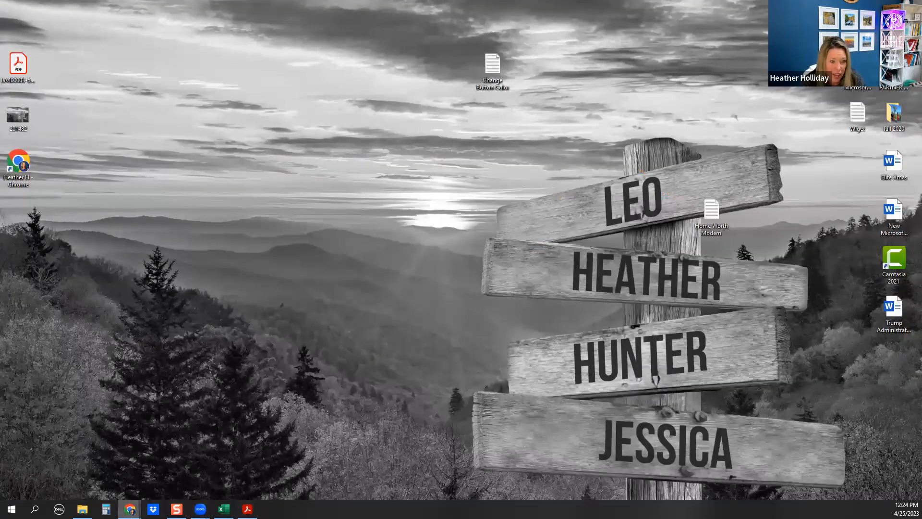
# Back in kvCORE, close the image dialog and discard the unsaved blog post
pyautogui.moveTo(129, 508)
pyautogui.click(259, 468)
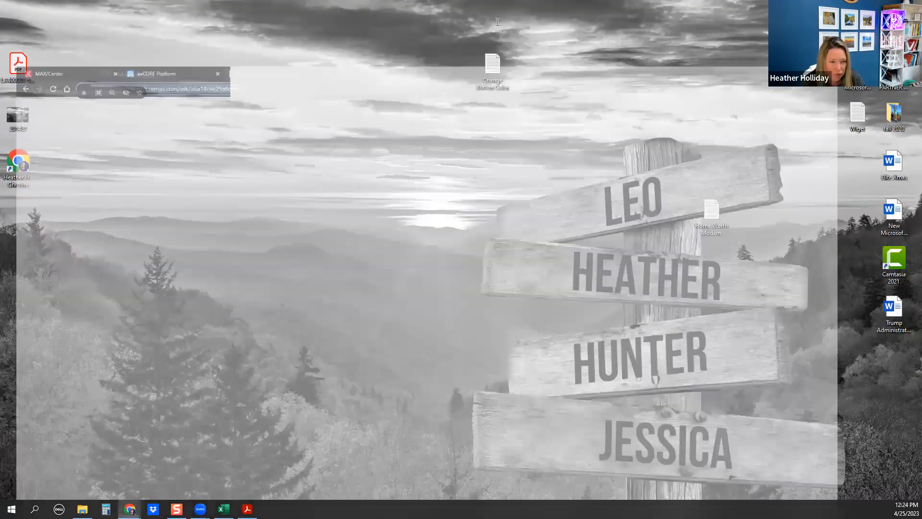
pyautogui.click(160, 10)
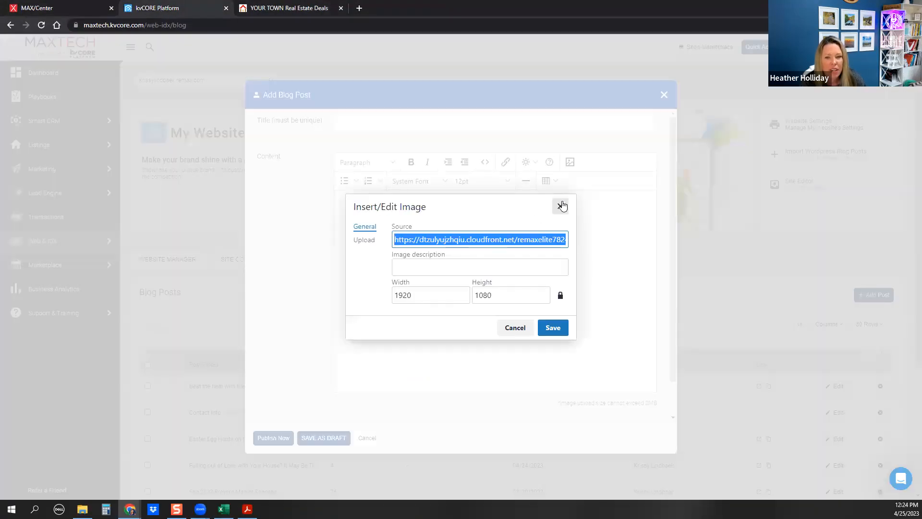
pyautogui.click(560, 206)
pyautogui.click(664, 95)
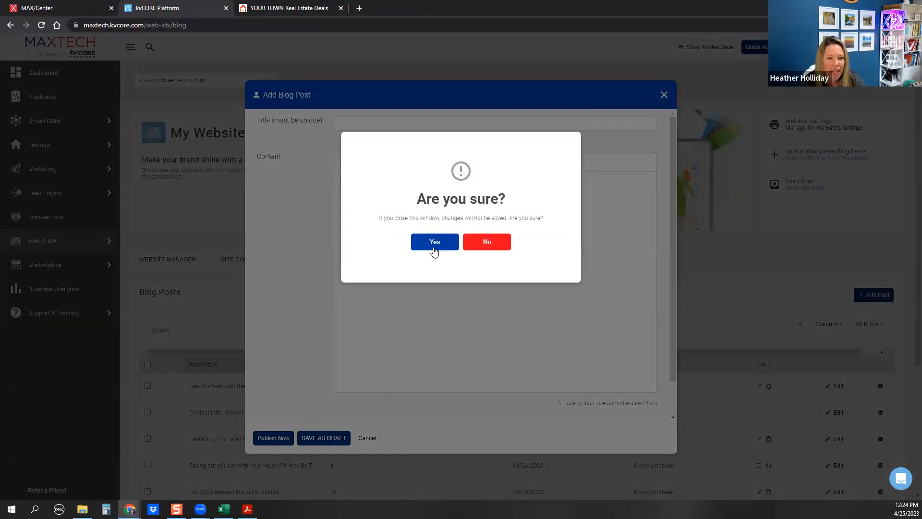
pyautogui.click(435, 242)
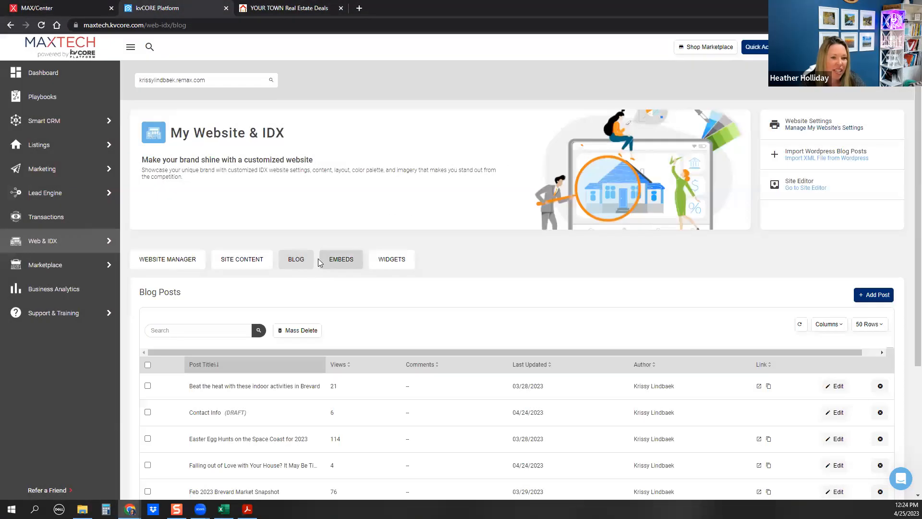
# Show the website's Custom Pages list under Site Content
pyautogui.click(250, 262)
pyautogui.click(164, 330)
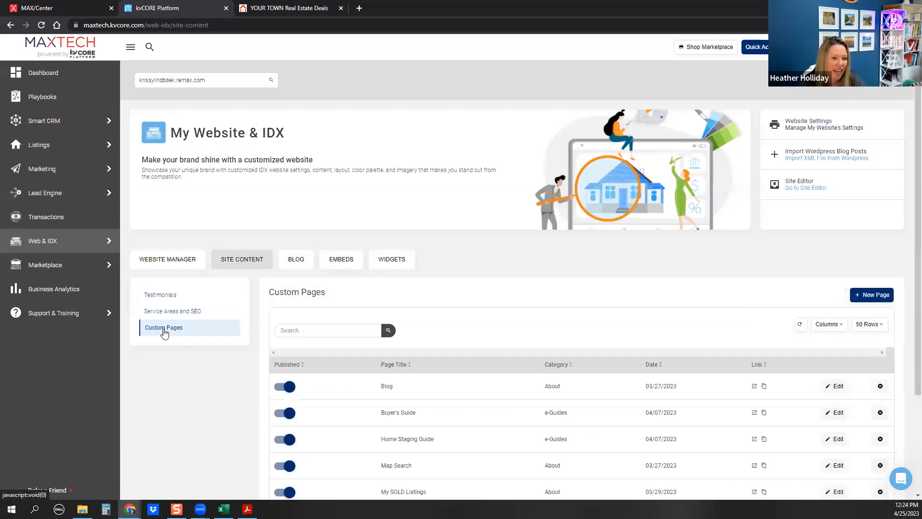
pyautogui.scroll(-2, 416, 327)
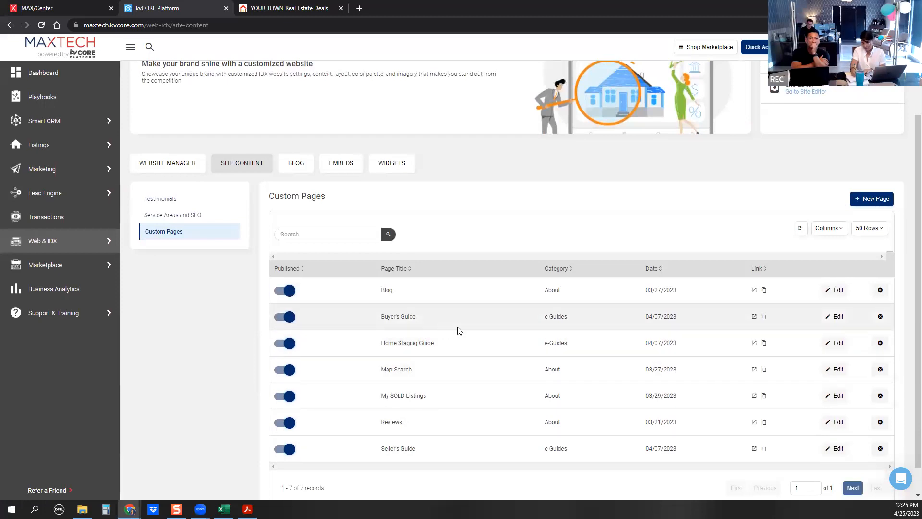
# Open the Buyer's Guide custom page for editing and select its full link
pyautogui.click(835, 316)
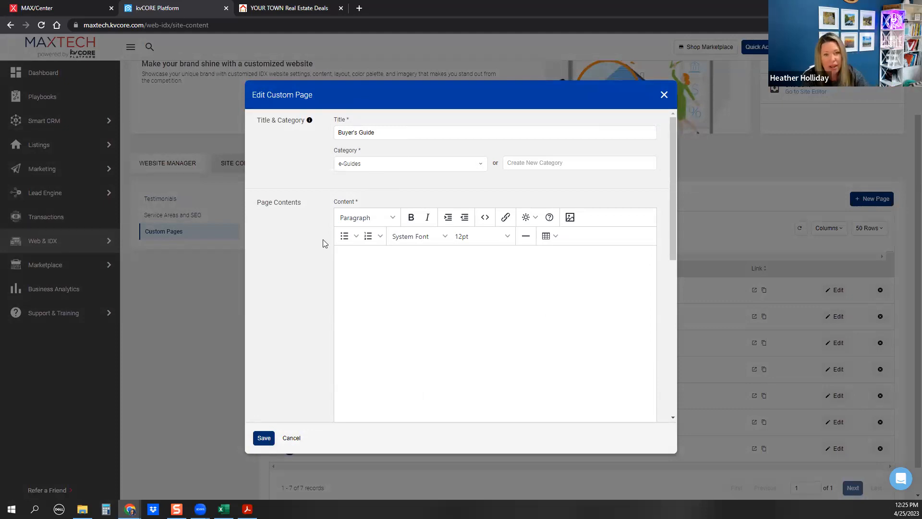
pyautogui.scroll(-5, 298, 288)
pyautogui.click(365, 244)
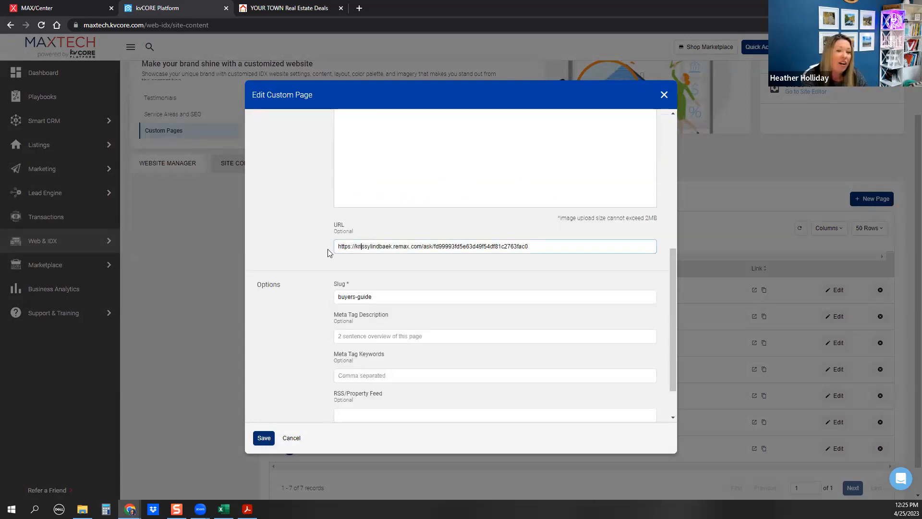
pyautogui.moveTo(339, 246); pyautogui.dragTo(625, 250)
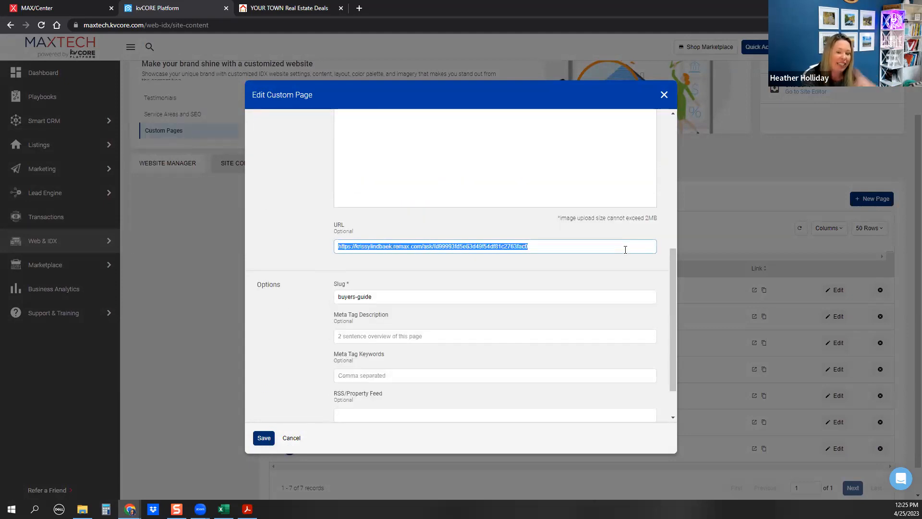
# Compare with the YOUR TOWN landing page, close the editor unsaved, and return to the Custom Landing Page builder
pyautogui.click(259, 10)
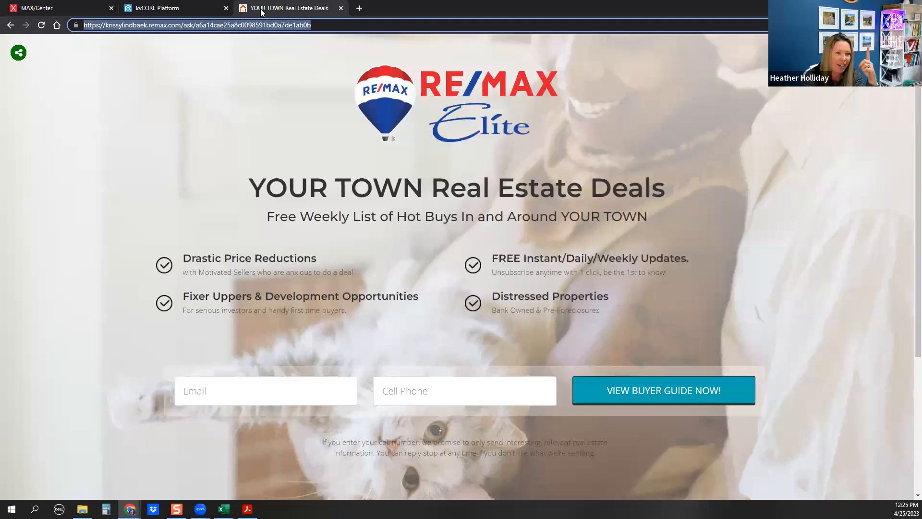
pyautogui.click(176, 10)
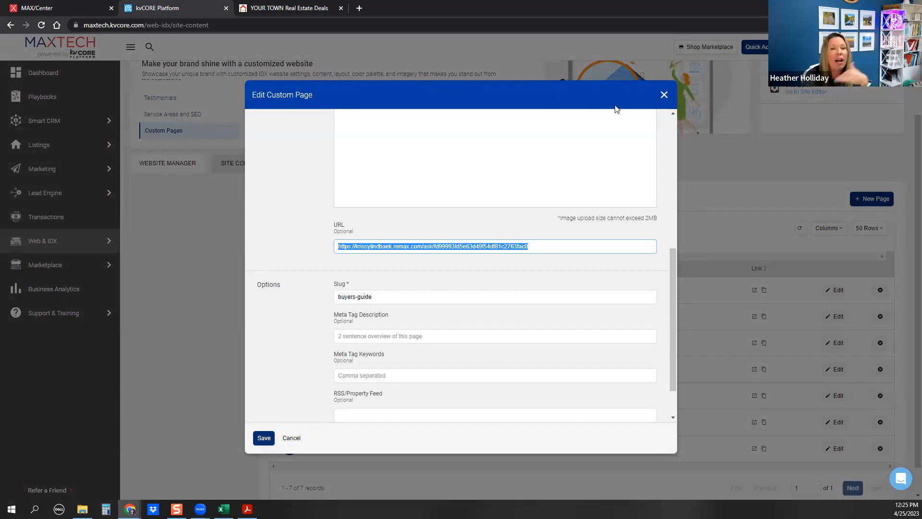
pyautogui.click(662, 100)
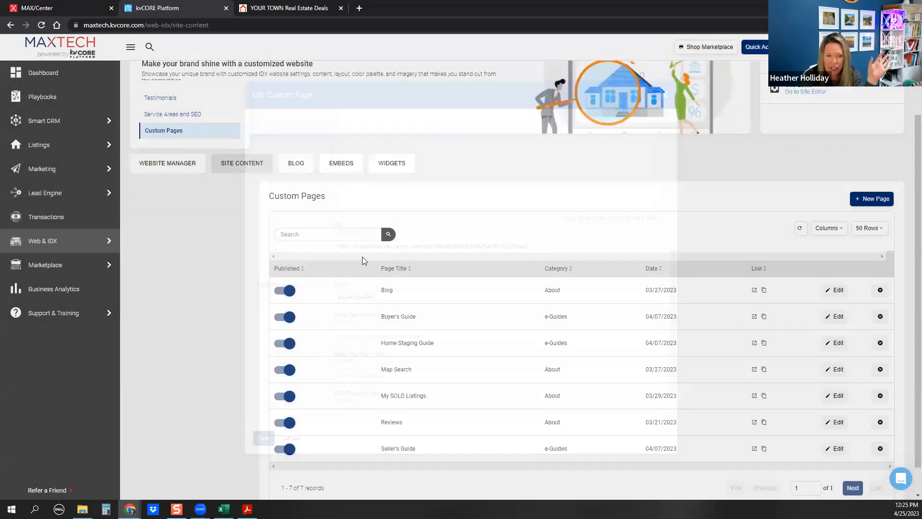
pyautogui.click(290, 8)
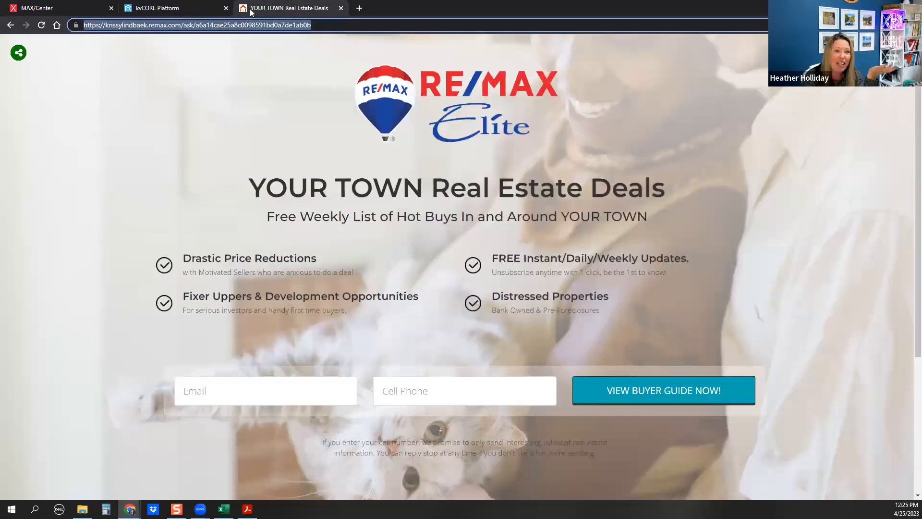
pyautogui.click(9, 25)
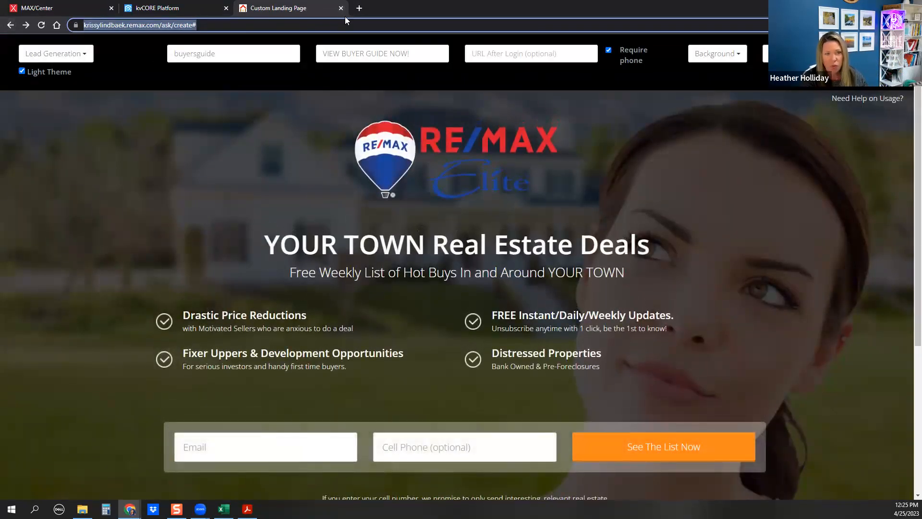
# Load the agent's RE/MAX website in an incognito window, then minimize the browser to show the desktop
pyautogui.hotkey('ctrl', 'shift', 'n')
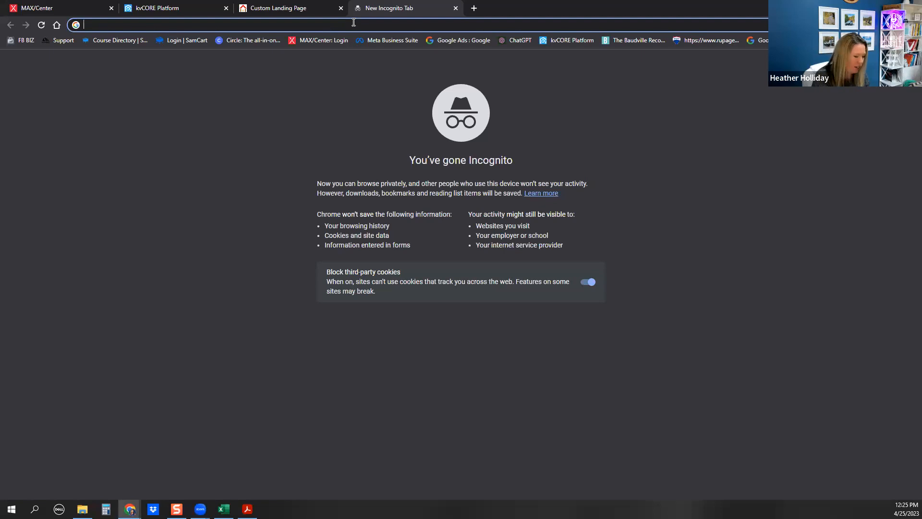
pyautogui.press('Return')
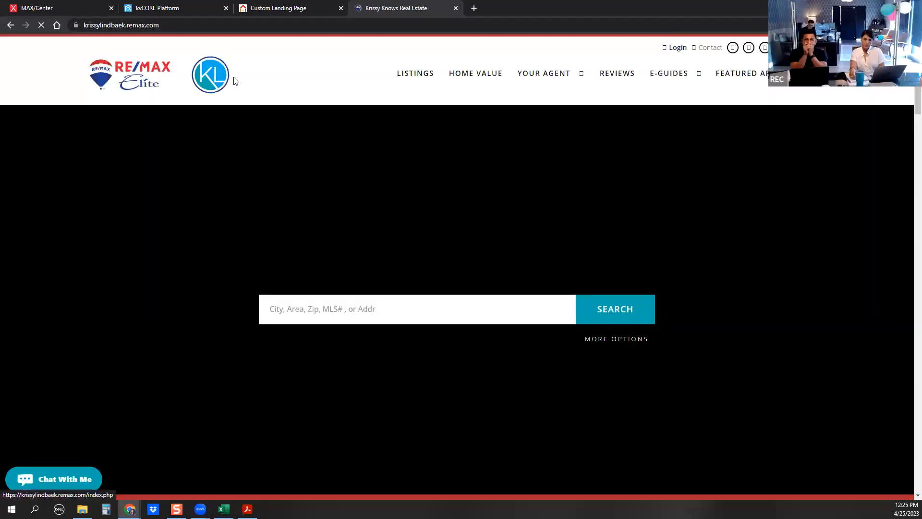
pyautogui.moveTo(680, 75)
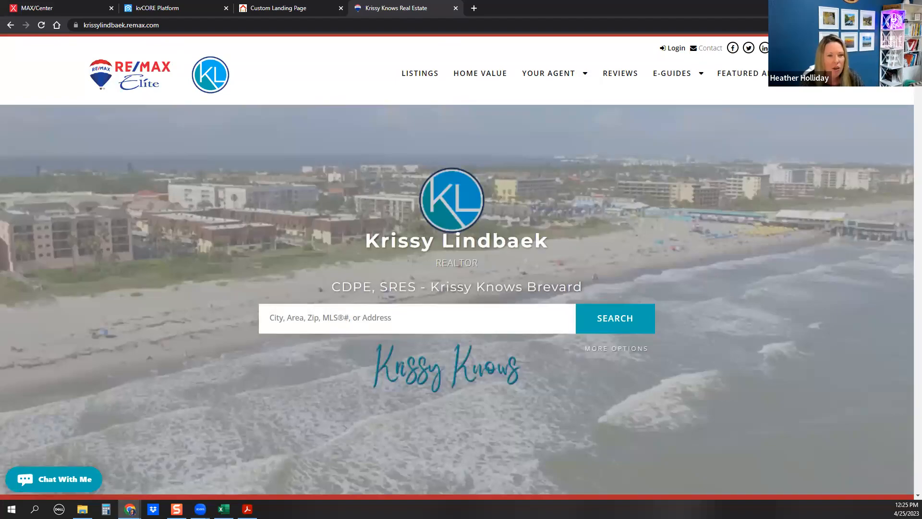
pyautogui.press('super+d')
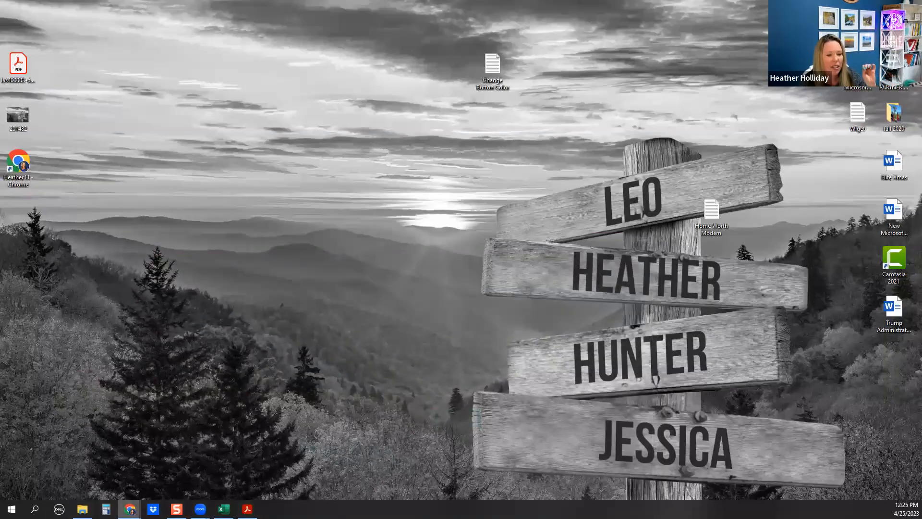
# Open the Lead Engine squeeze page builder and view the Sold Multi-Property and Single Property forms
pyautogui.moveTo(129, 508)
pyautogui.click(159, 435)
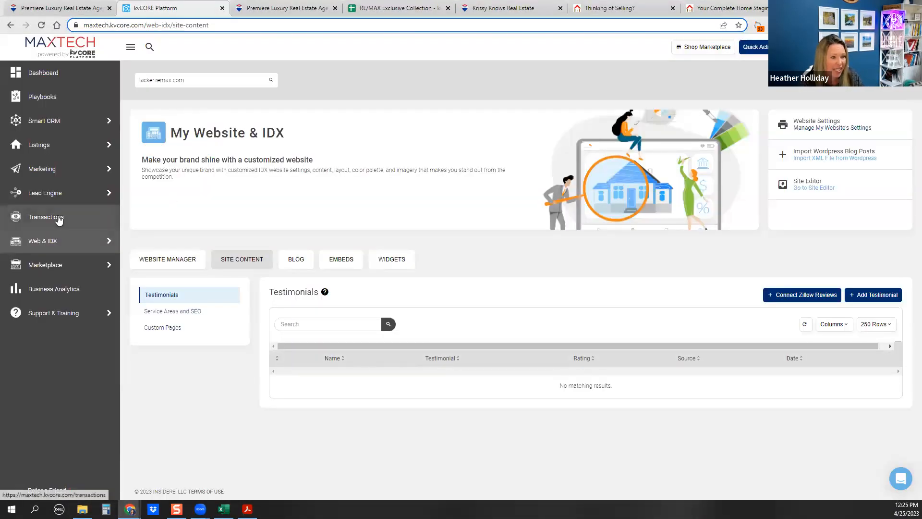
pyautogui.moveTo(36, 197)
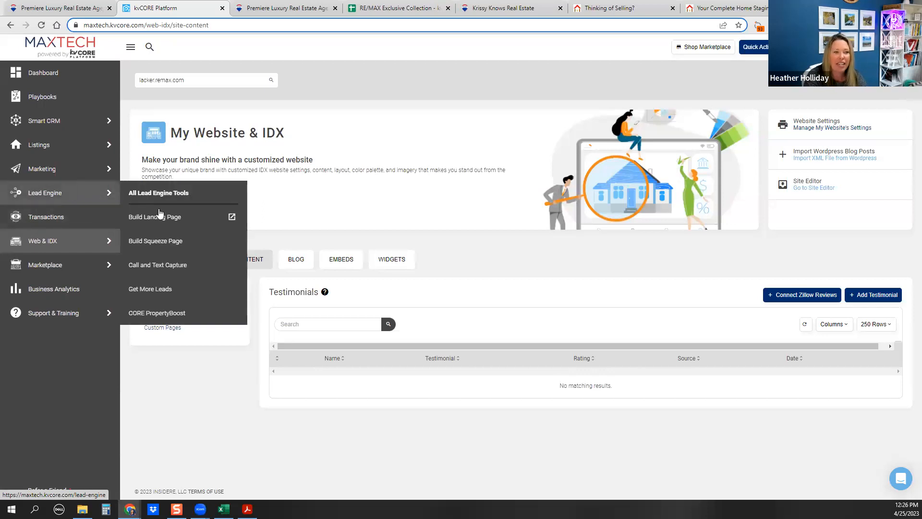
pyautogui.click(163, 240)
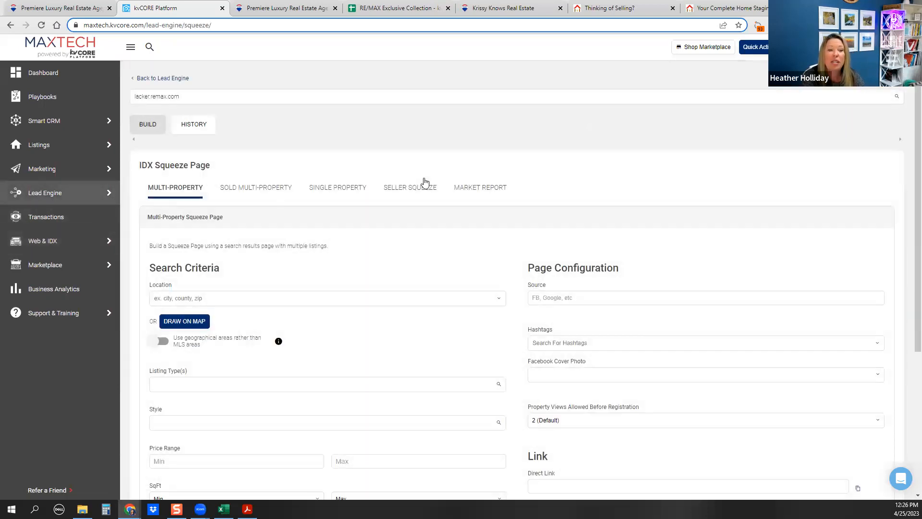
pyautogui.scroll(-1, 424, 286)
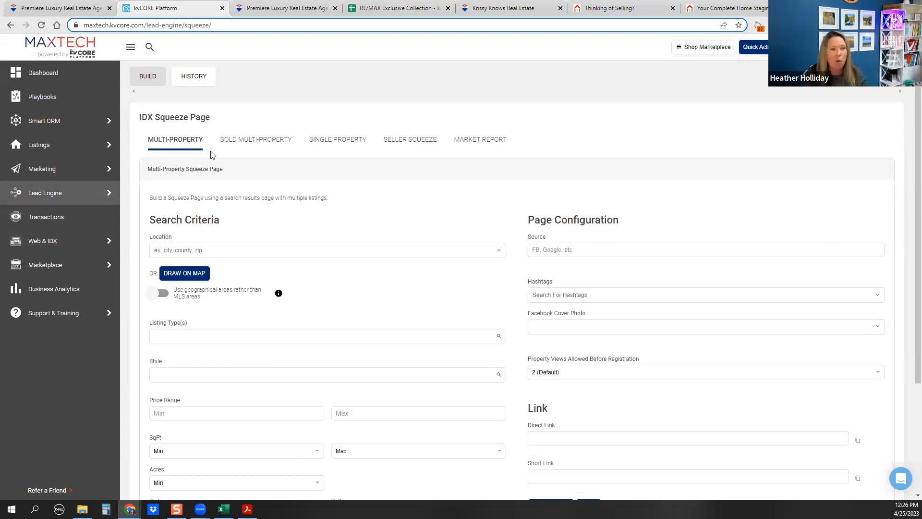
pyautogui.click(237, 140)
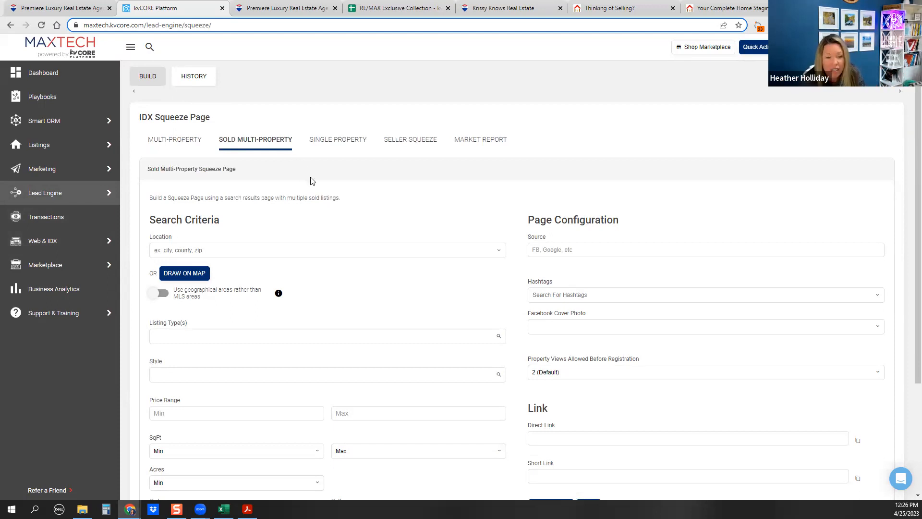
pyautogui.click(319, 143)
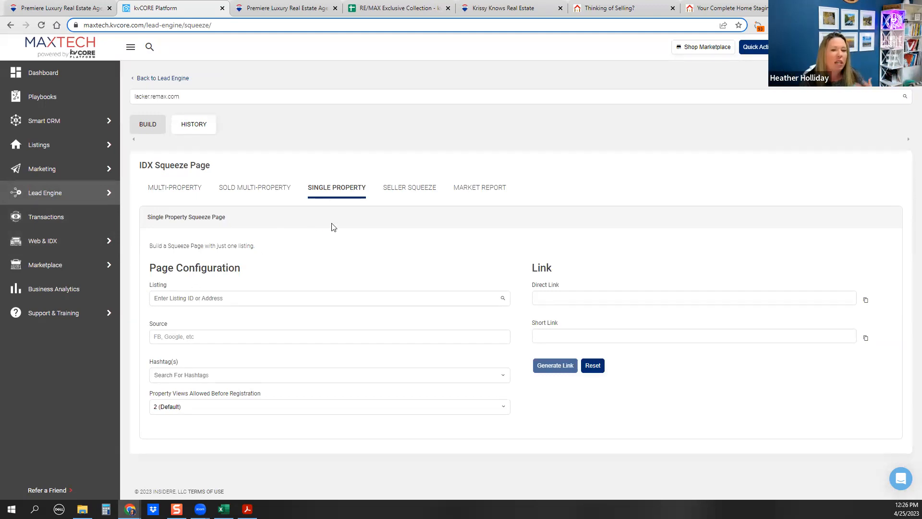
# Look over the Seller Squeeze and Market Report forms, then go back to the Multi-Property form
pyautogui.click(408, 188)
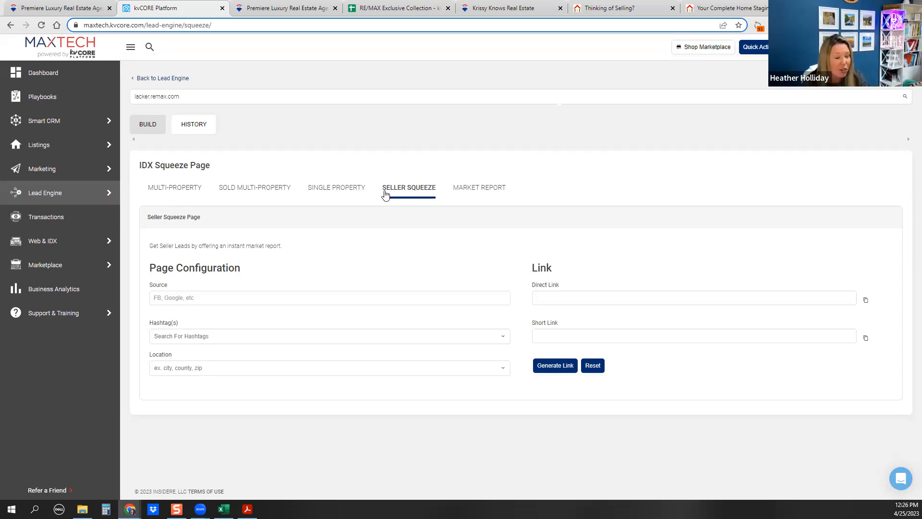
pyautogui.click(493, 187)
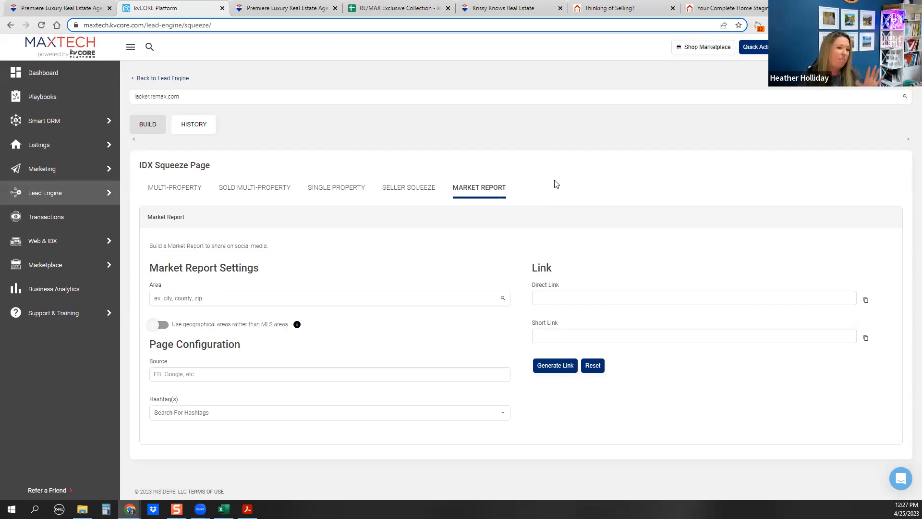
pyautogui.click(160, 191)
pyautogui.scroll(-2, 389, 206)
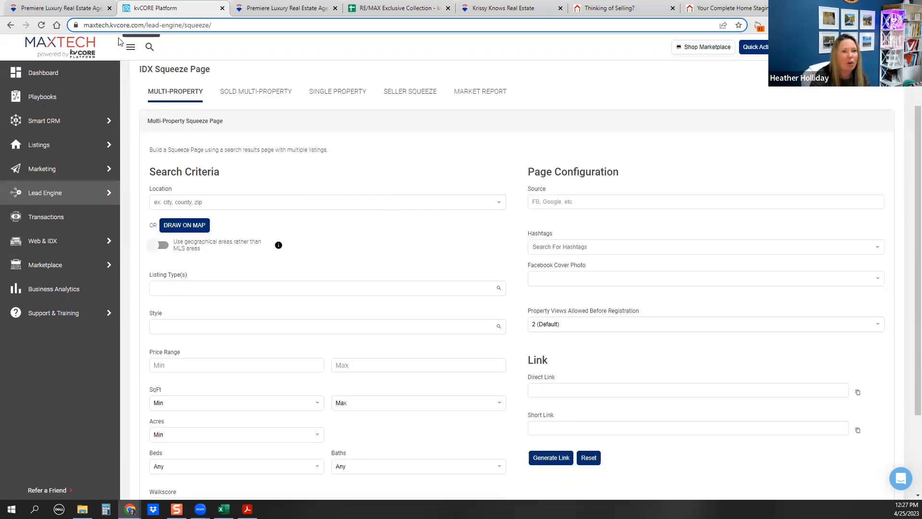
# Check the squeeze-link list in the Google Sheets spreadsheet
pyautogui.click(400, 10)
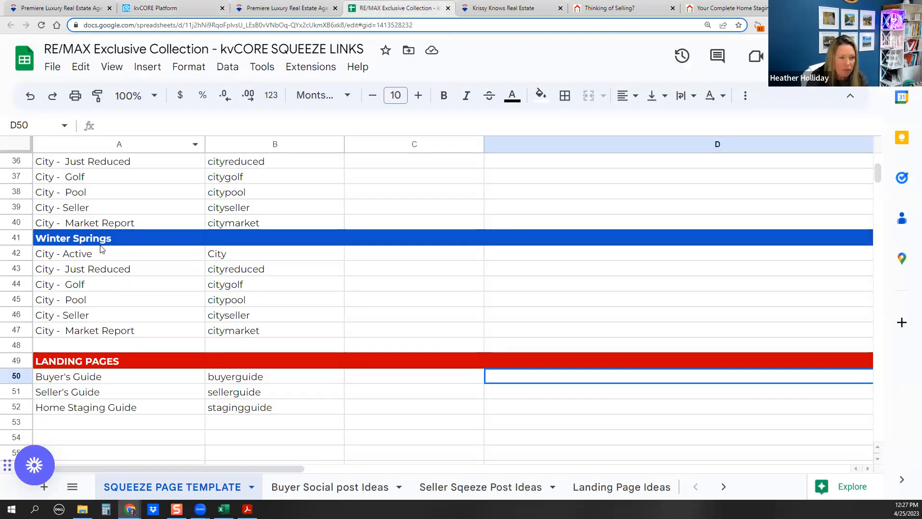
pyautogui.scroll(12, 126, 283)
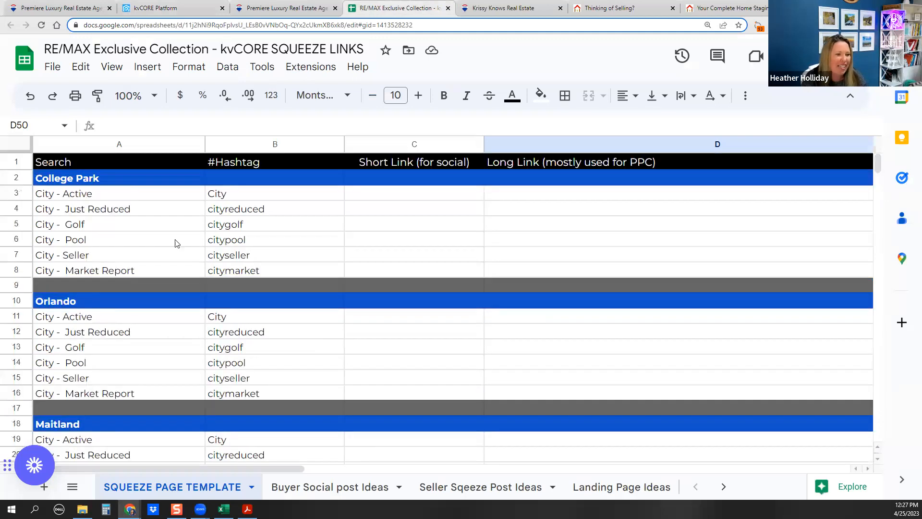
pyautogui.click(149, 10)
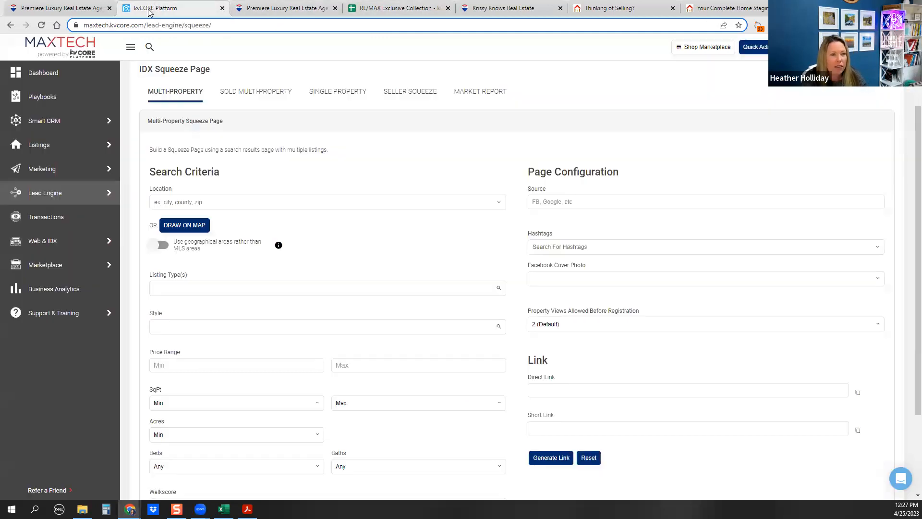
# Set the Multi-Property squeeze page location to City : Orlando, FL
pyautogui.click(168, 200)
pyautogui.write('oRLANDO')
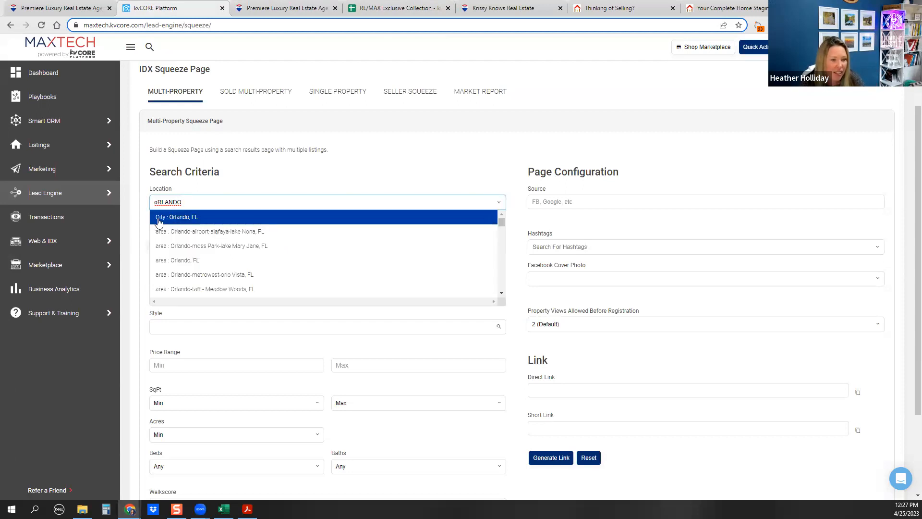
pyautogui.scroll(-3, 177, 245)
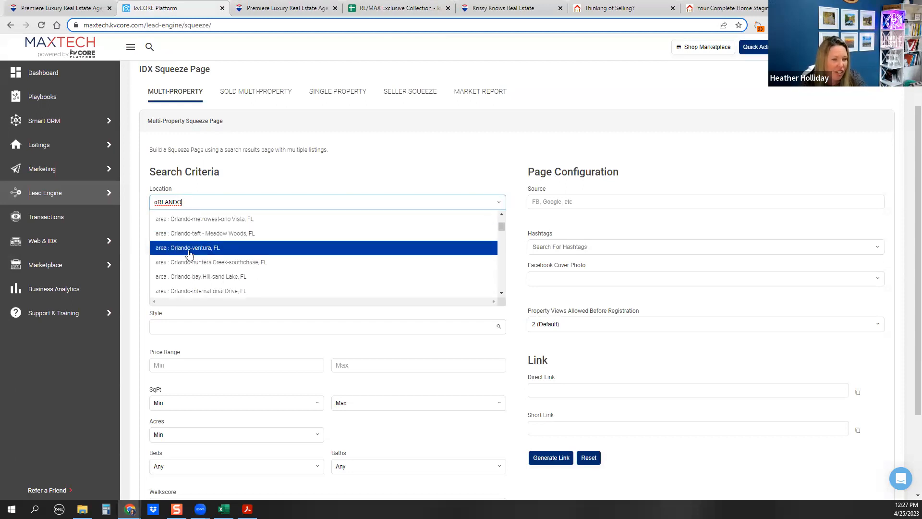
pyautogui.scroll(-5, 185, 266)
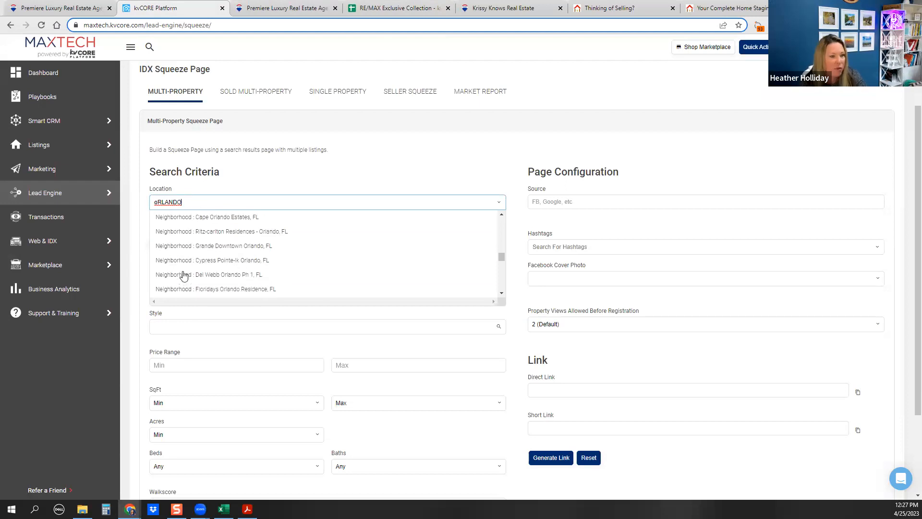
pyautogui.scroll(8, 186, 274)
pyautogui.click(181, 218)
pyautogui.scroll(-2, 301, 200)
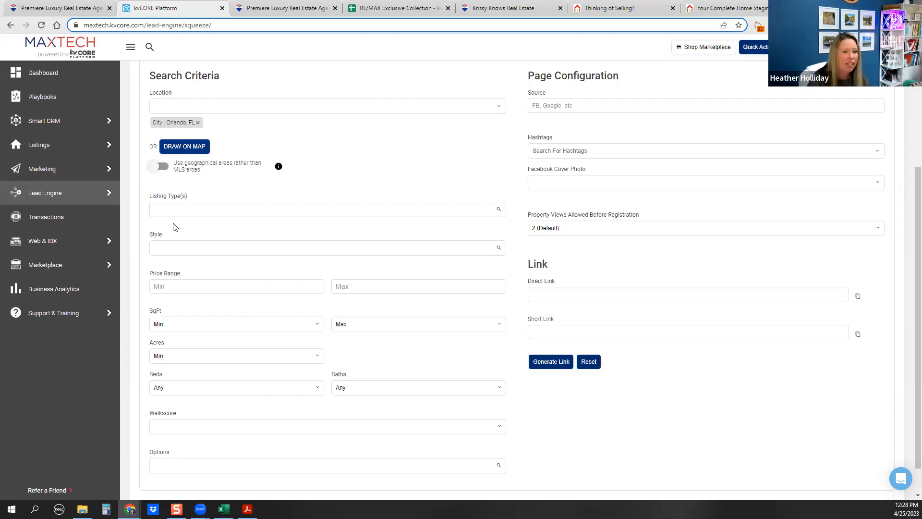
pyautogui.click(169, 210)
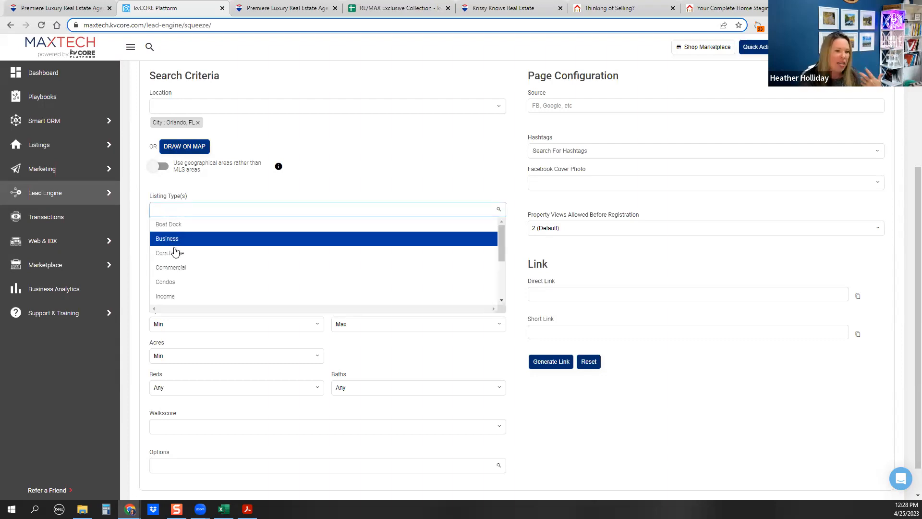
pyautogui.scroll(-3, 228, 237)
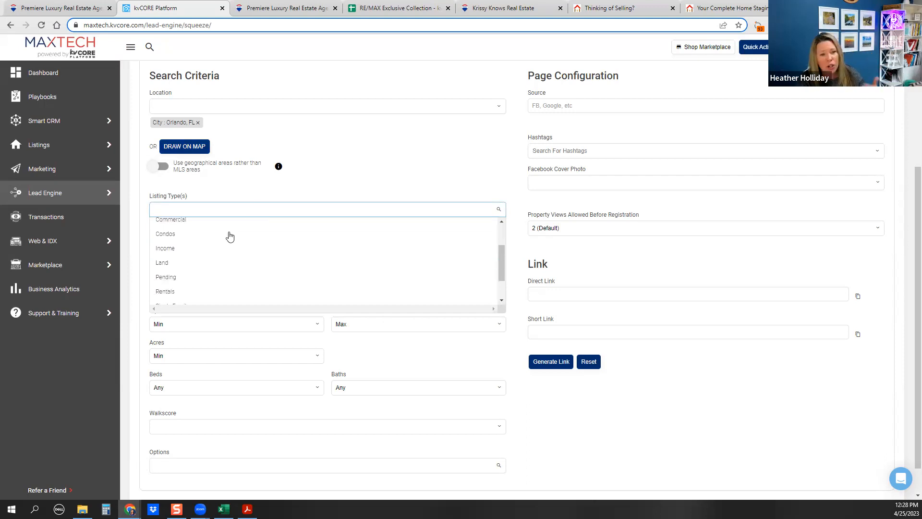
pyautogui.scroll(-1, 203, 254)
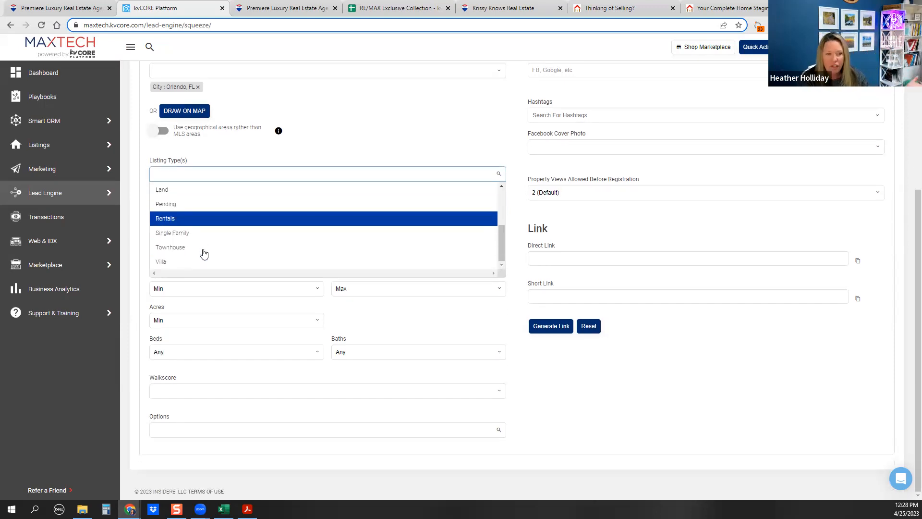
pyautogui.scroll(3, 197, 253)
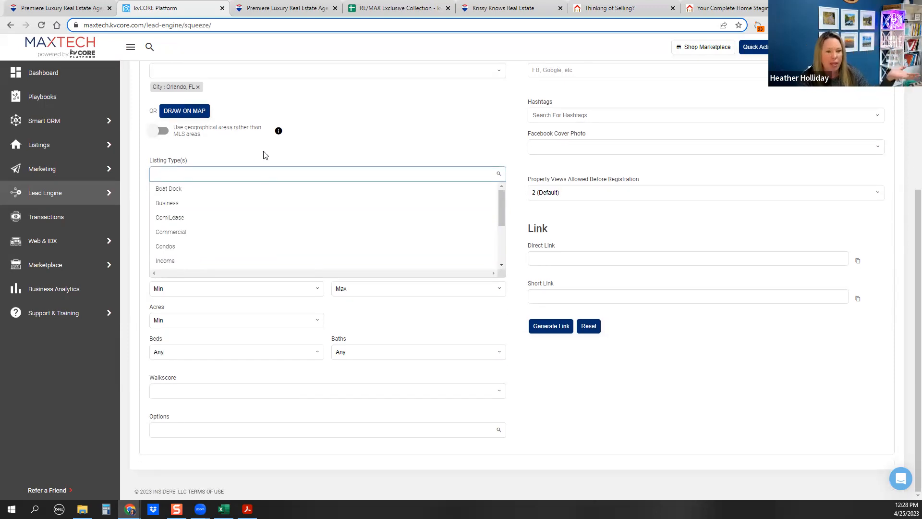
pyautogui.click(194, 154)
pyautogui.scroll(1, 197, 156)
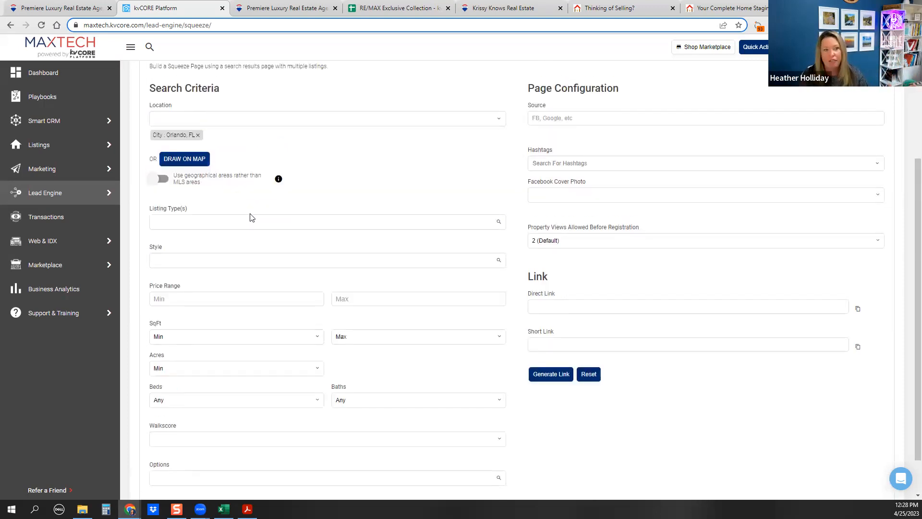
pyautogui.scroll(-1, 202, 253)
pyautogui.click(176, 211)
pyautogui.scroll(-3, 197, 245)
pyautogui.scroll(-5, 196, 250)
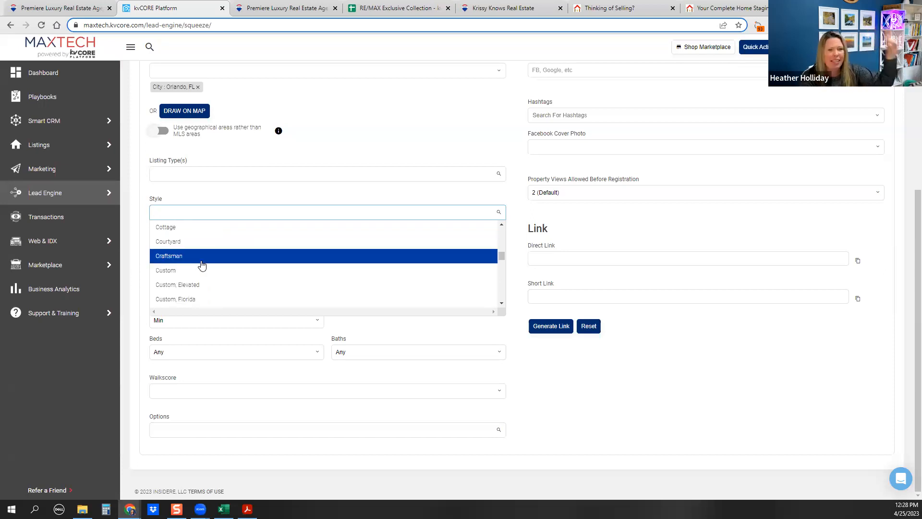
pyautogui.scroll(5, 197, 261)
pyautogui.click(196, 198)
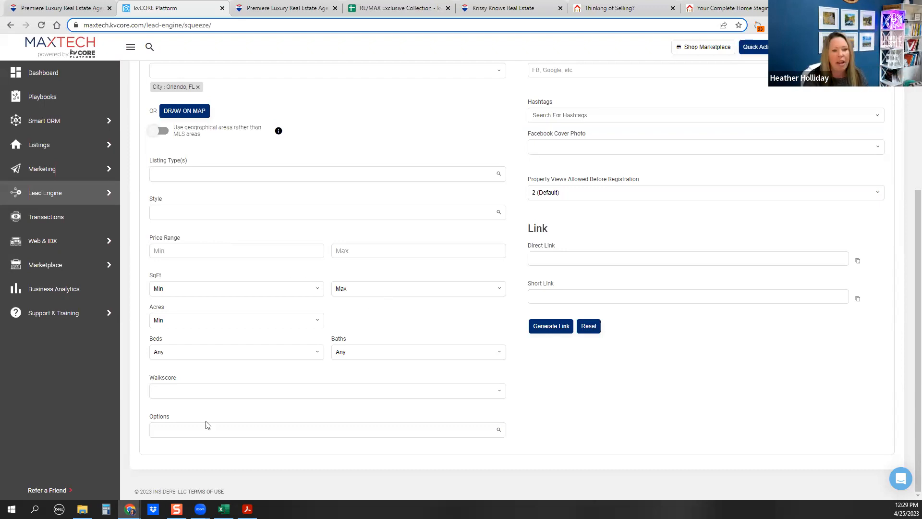
# Browse the available choices in the squeeze page's search Options list
pyautogui.click(184, 429)
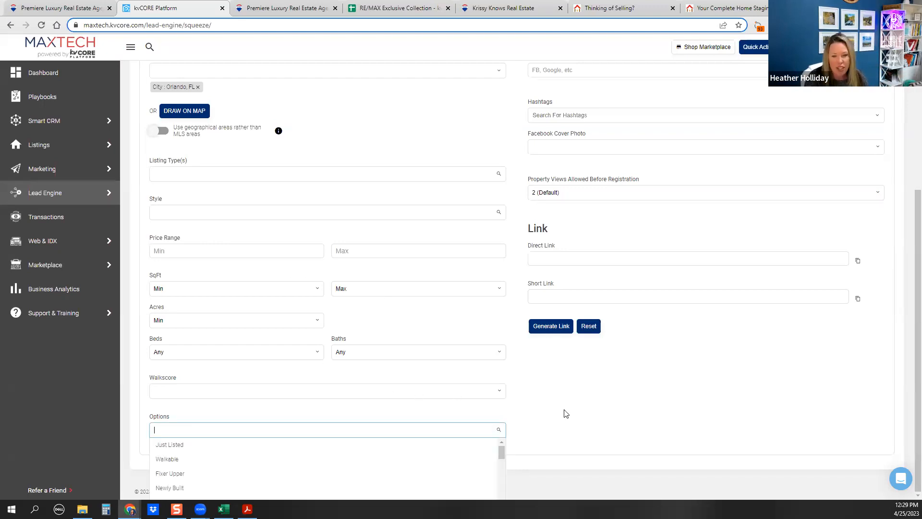
pyautogui.scroll(-3, 221, 466)
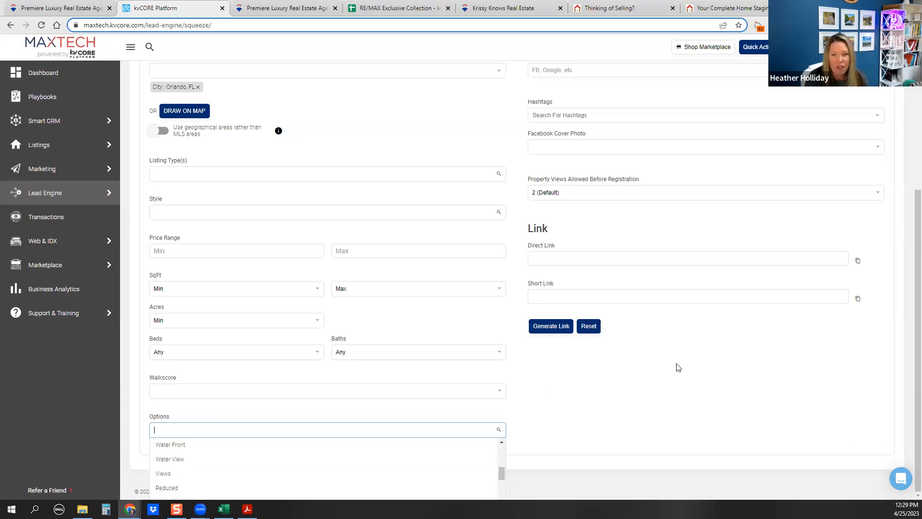
pyautogui.scroll(3, 185, 449)
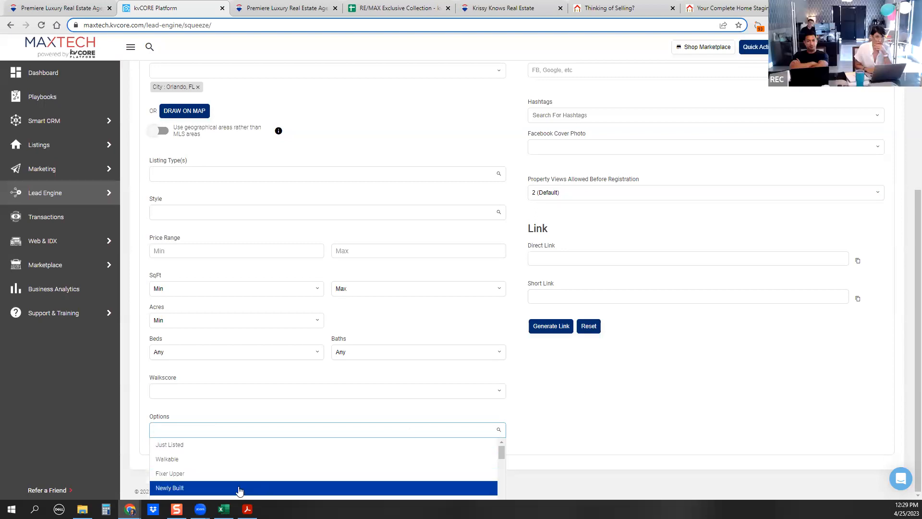
pyautogui.scroll(-3, 243, 483)
pyautogui.scroll(3, 192, 461)
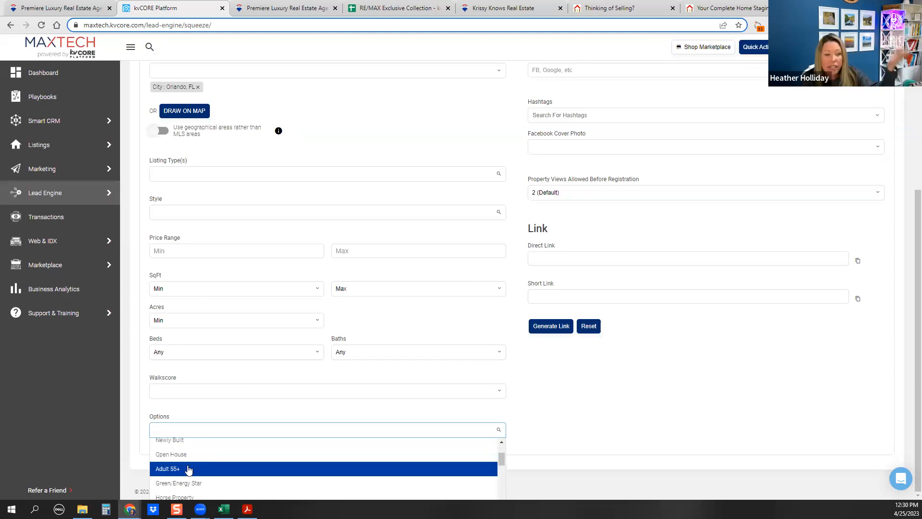
pyautogui.scroll(-3, 190, 461)
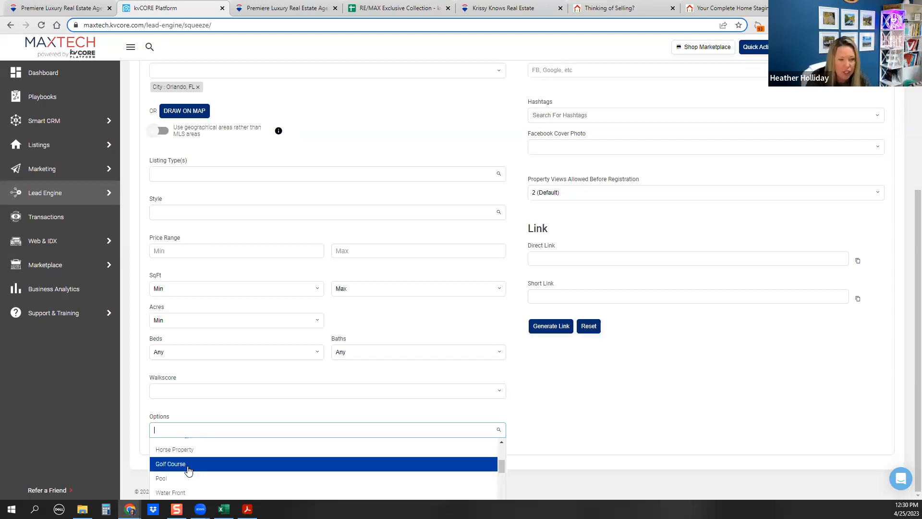
pyautogui.scroll(-3, 191, 445)
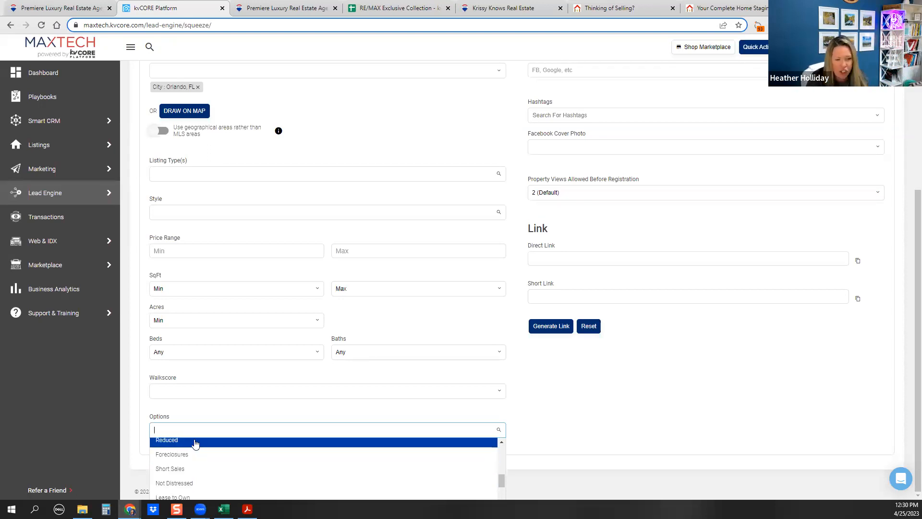
pyautogui.scroll(-3, 196, 451)
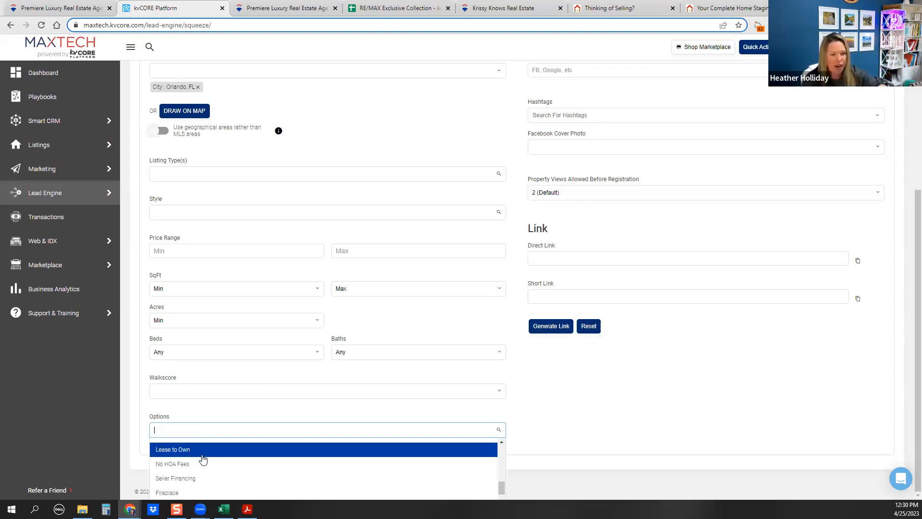
pyautogui.scroll(-3, 203, 460)
pyautogui.scroll(-2, 203, 460)
pyautogui.scroll(-3, 203, 459)
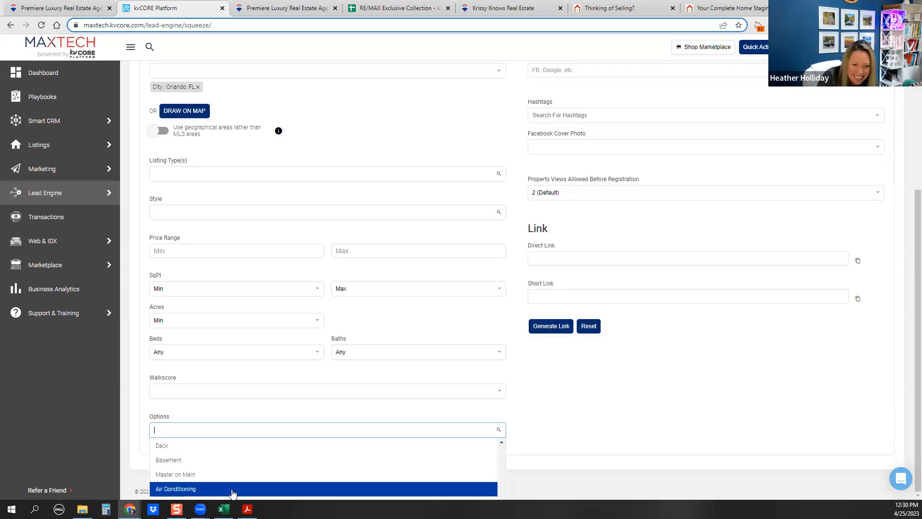
pyautogui.scroll(-5, 213, 480)
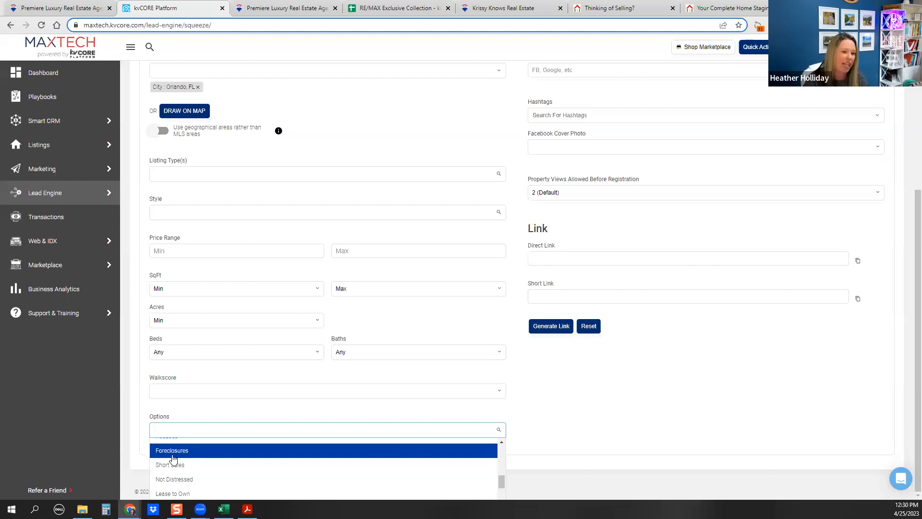
pyautogui.scroll(-1, 173, 459)
# Search for 'pool' and add Pool to the search options
pyautogui.write('pool')
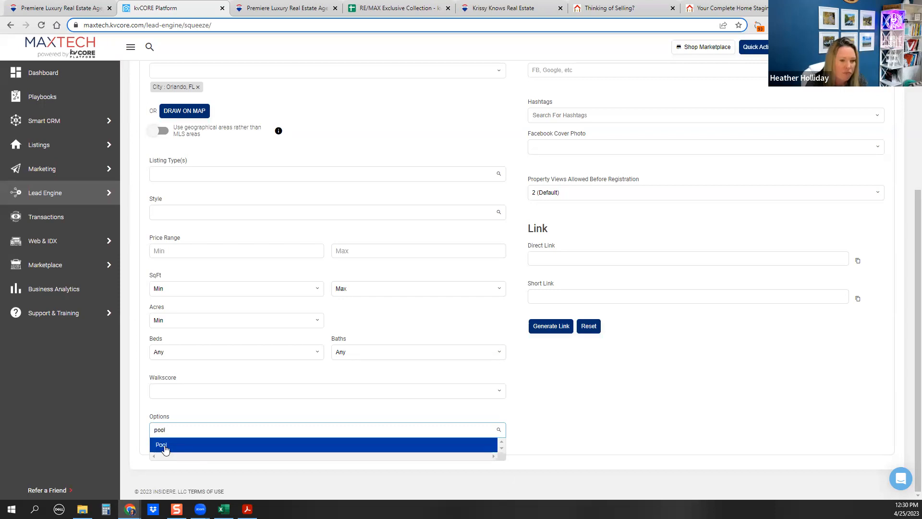
pyautogui.click(164, 447)
pyautogui.scroll(3, 297, 357)
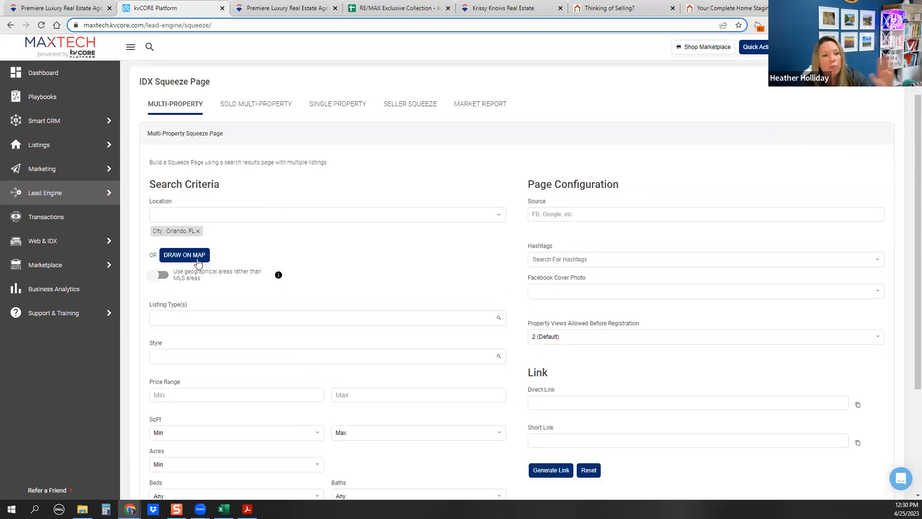
pyautogui.scroll(-2, 276, 268)
pyautogui.click(570, 123)
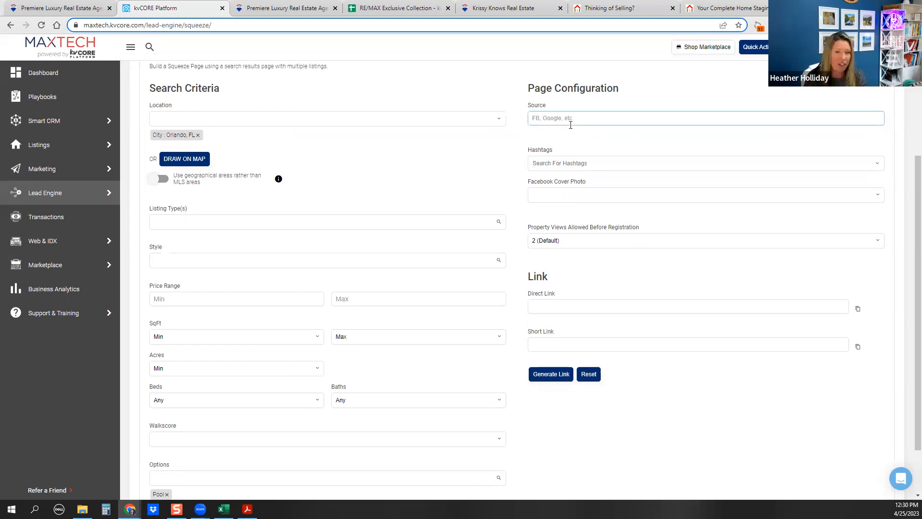
# Set the lead source to FB and add the hashtag ORLANDOGOLF
pyautogui.write('FB')
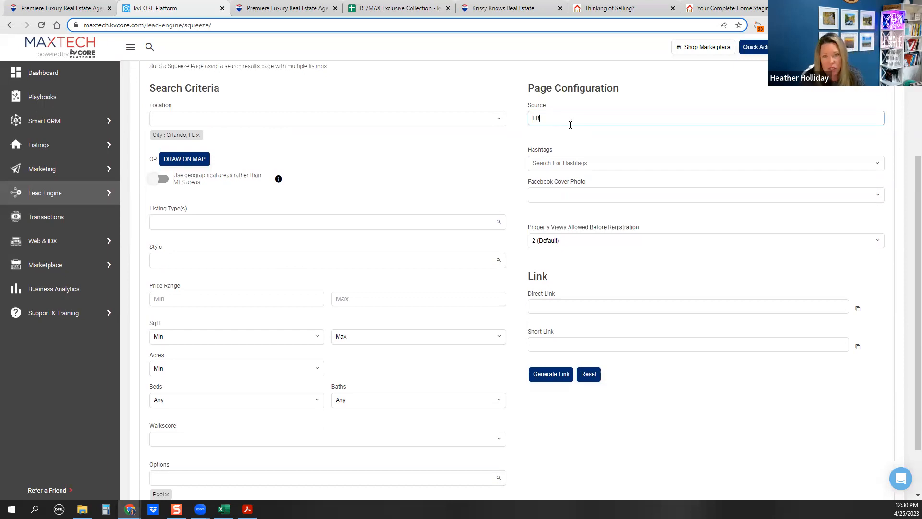
pyautogui.click(560, 163)
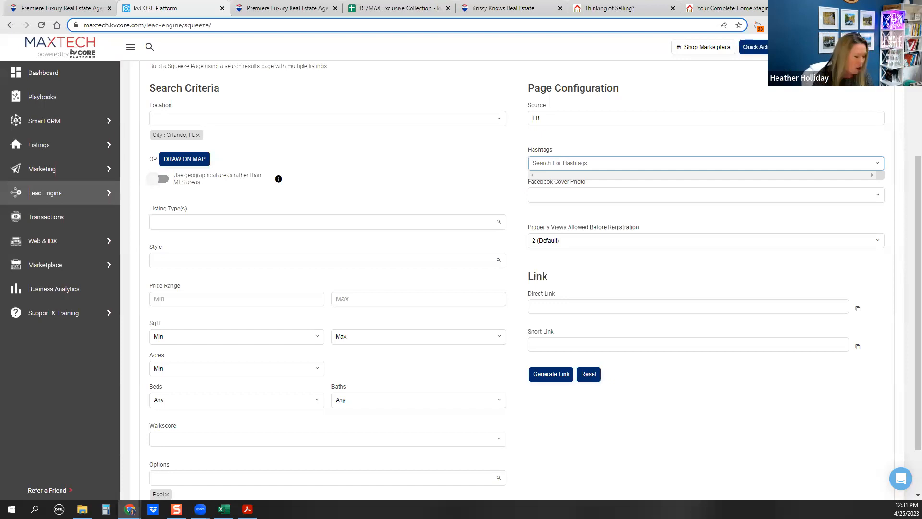
pyautogui.write('ORL')
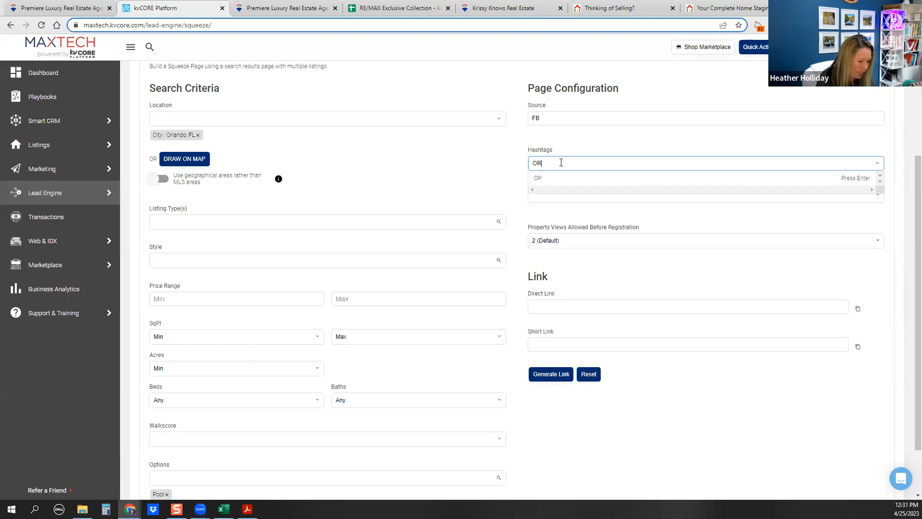
pyautogui.press('BackSpace')
pyautogui.write('TOLANDO')
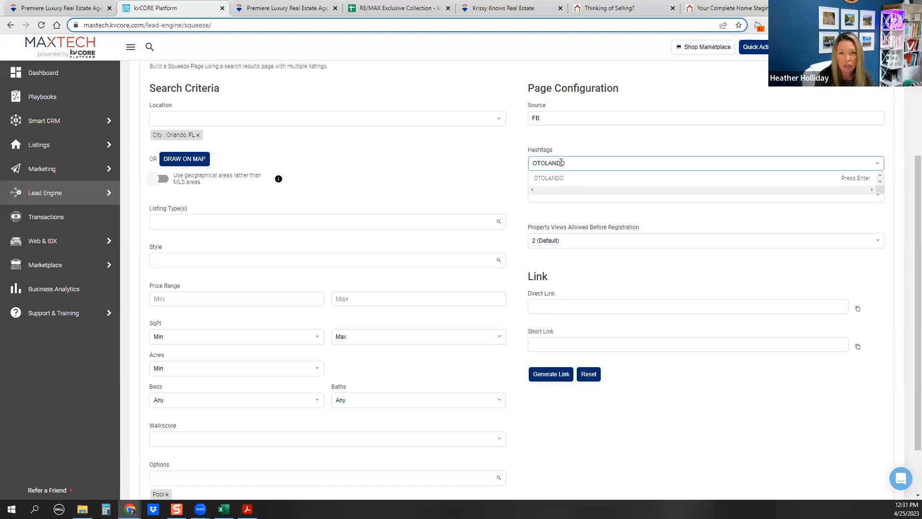
pyautogui.press('BackSpace')
pyautogui.press('BackSpace')
pyautogui.press('BackSpace')
pyautogui.press('BackSpace')
pyautogui.press('BackSpace')
pyautogui.press('BackSpace')
pyautogui.write('R')
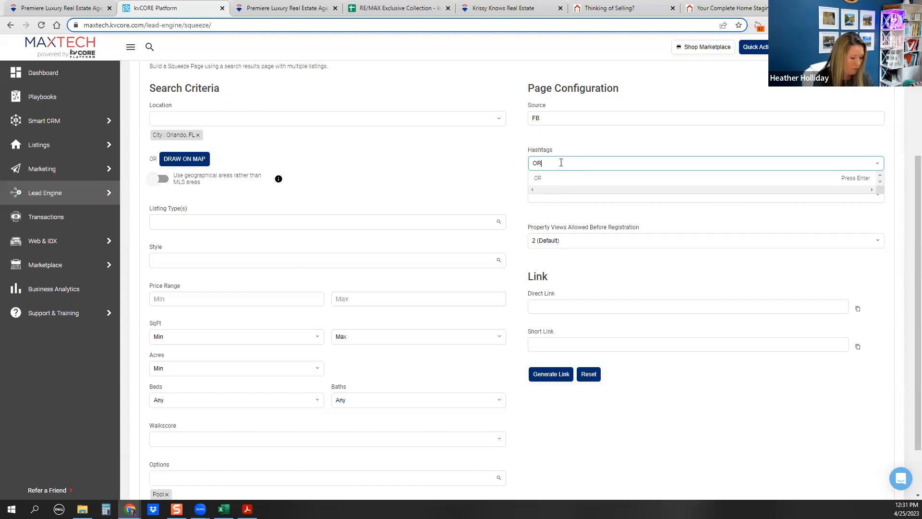
pyautogui.write('LANDOGOLF')
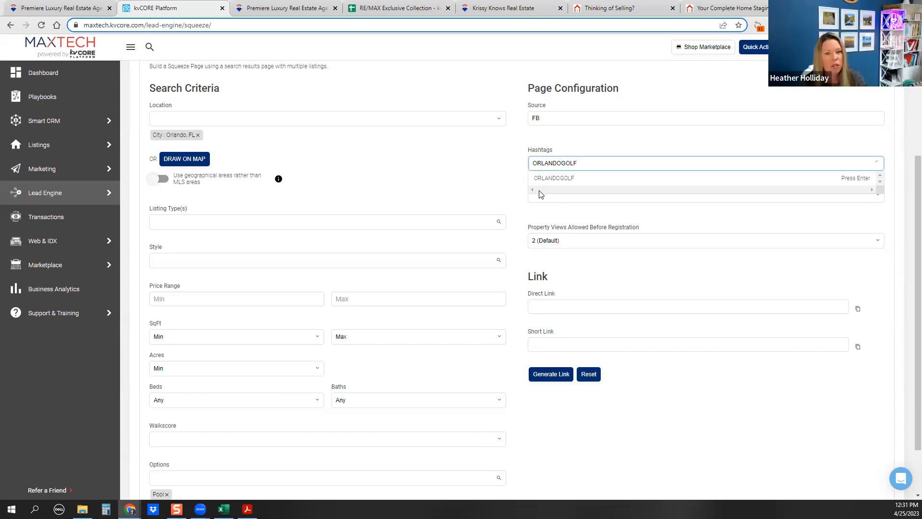
pyautogui.click(541, 179)
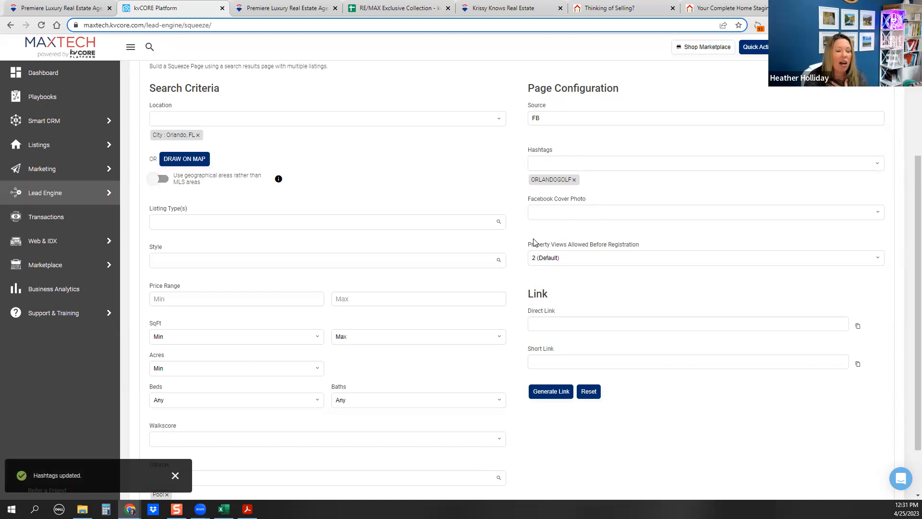
# Choose Use Low Priced Listings From Your Agency as the Facebook cover photo, then review the choices
pyautogui.click(567, 214)
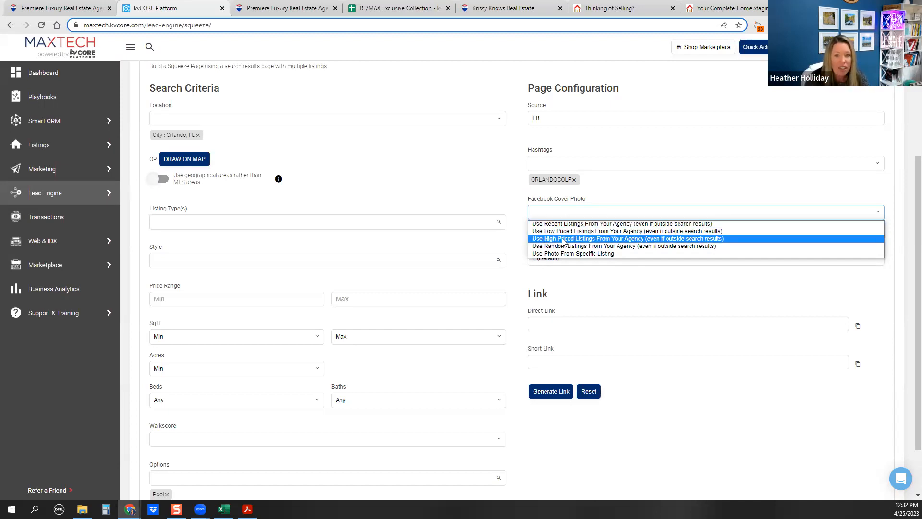
pyautogui.click(604, 231)
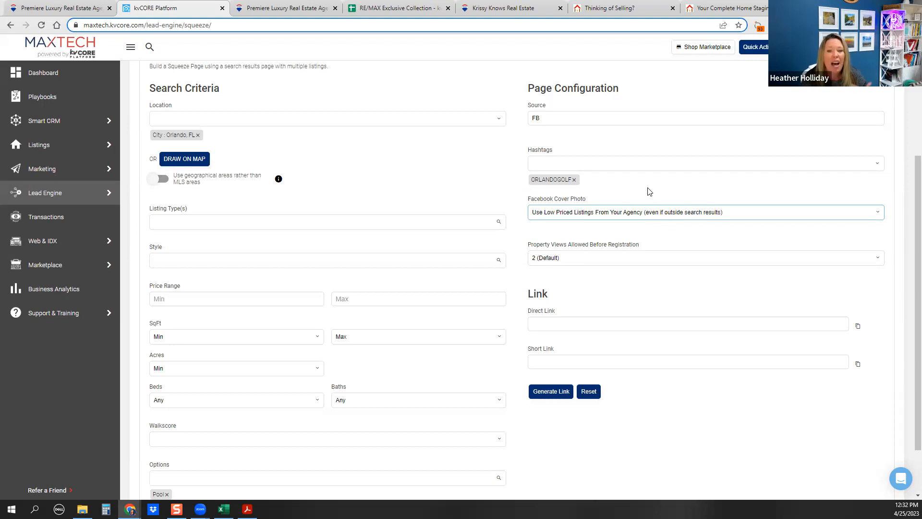
pyautogui.click(638, 216)
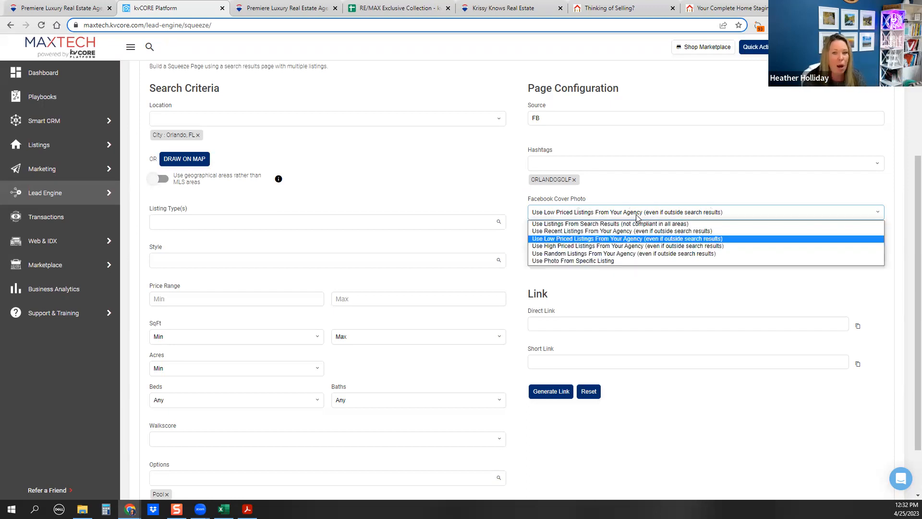
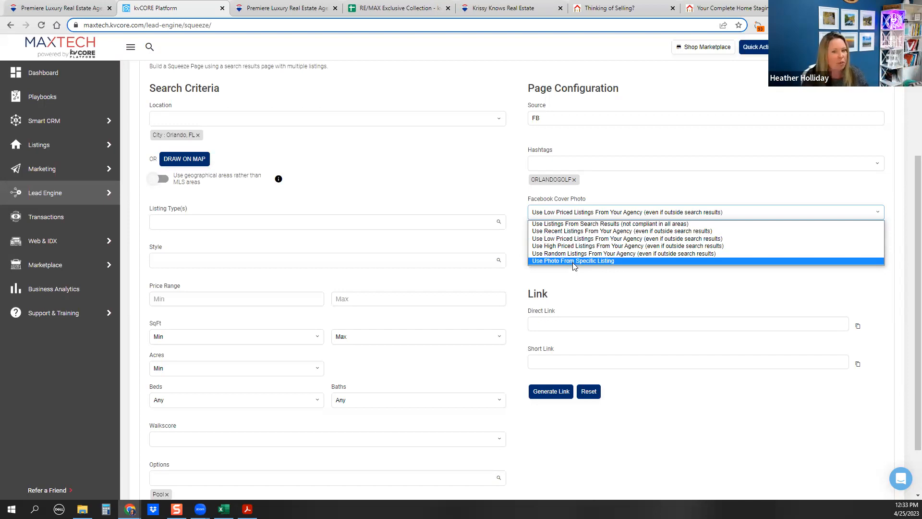
# Switch the Facebook cover photo to high-priced agency listings and generate the squeeze page links
pyautogui.click(538, 248)
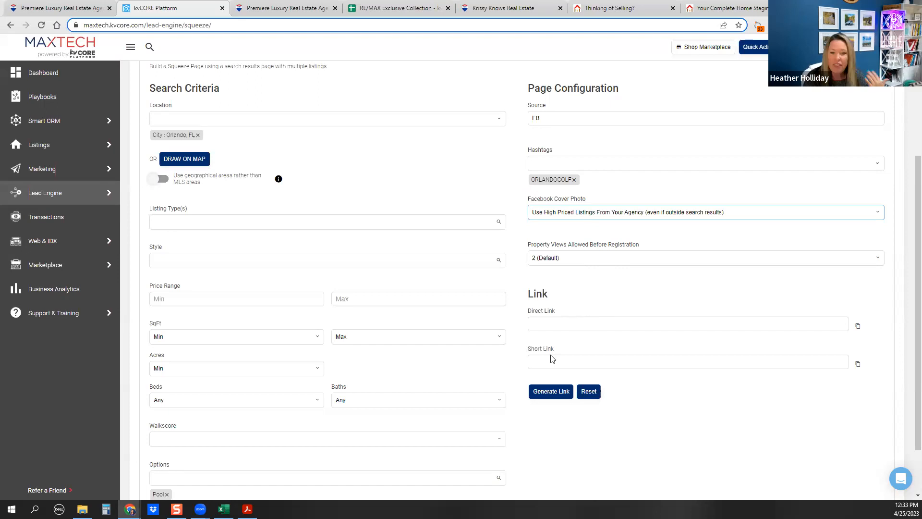
pyautogui.click(541, 391)
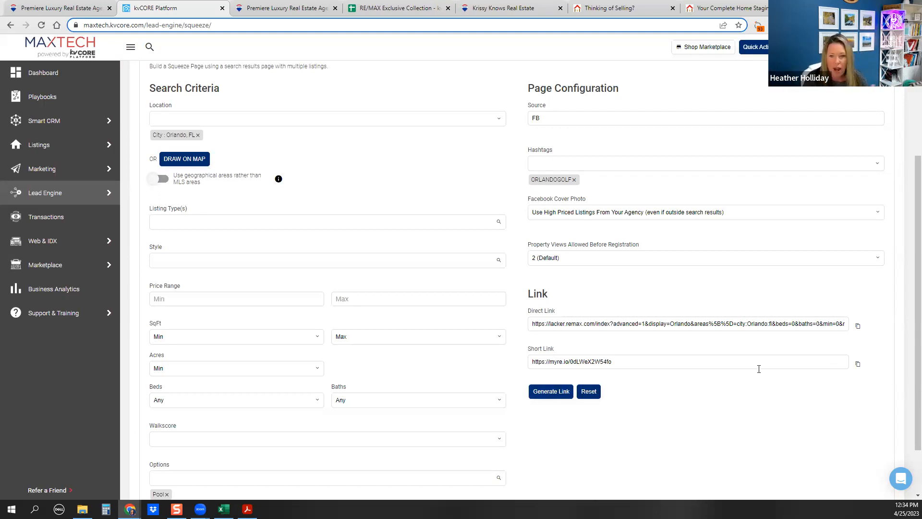
# Copy the Orlando short link and load it in a new browser tab to test it
pyautogui.click(857, 325)
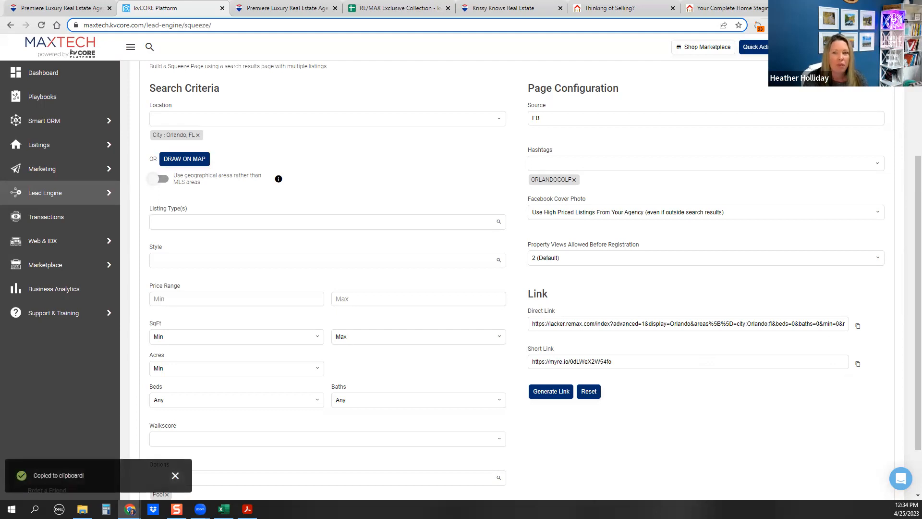
pyautogui.hotkey('ctrl', 't')
pyautogui.click(619, 27)
pyautogui.hotkey('ctrl', 'v')
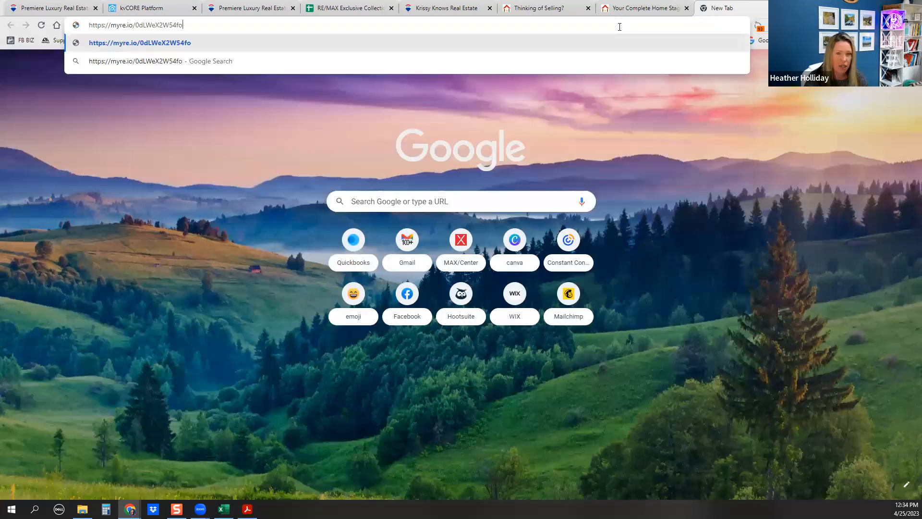
pyautogui.press('Return')
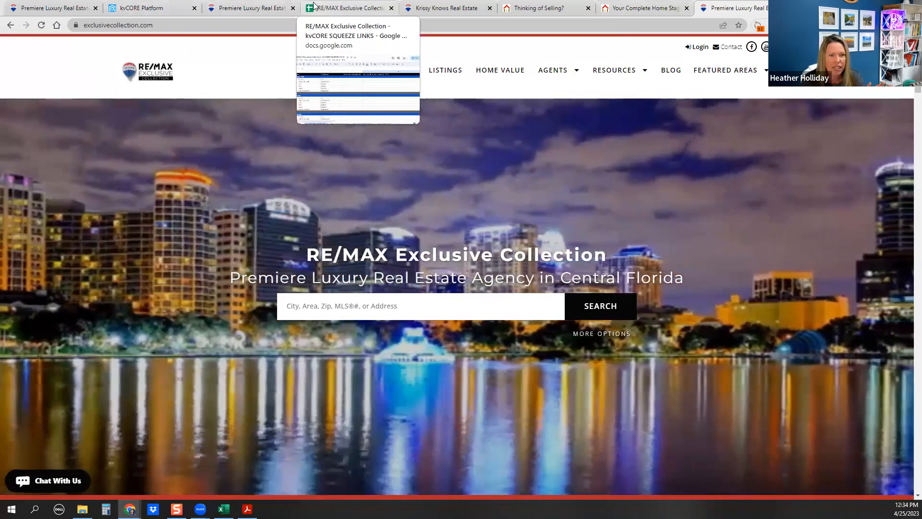
# Return to the kvCORE squeeze page builder and copy the short link again
pyautogui.click(313, 5)
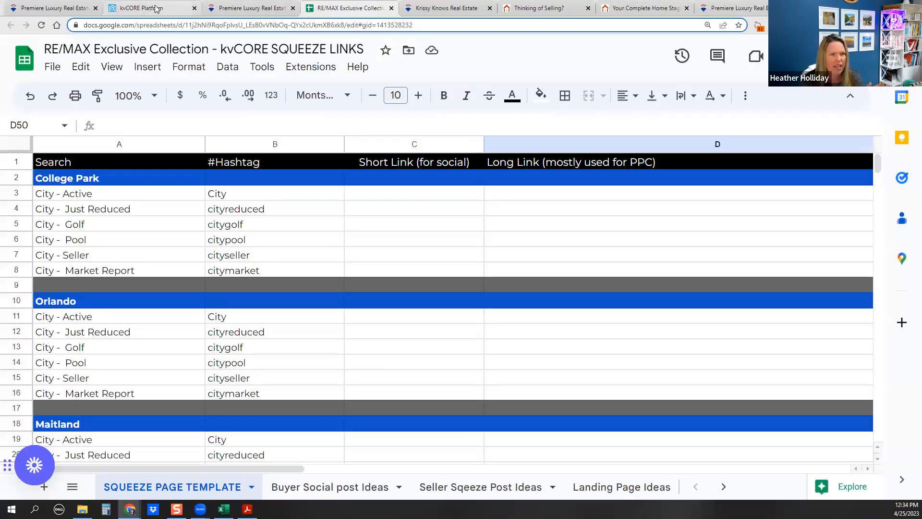
pyautogui.click(171, 6)
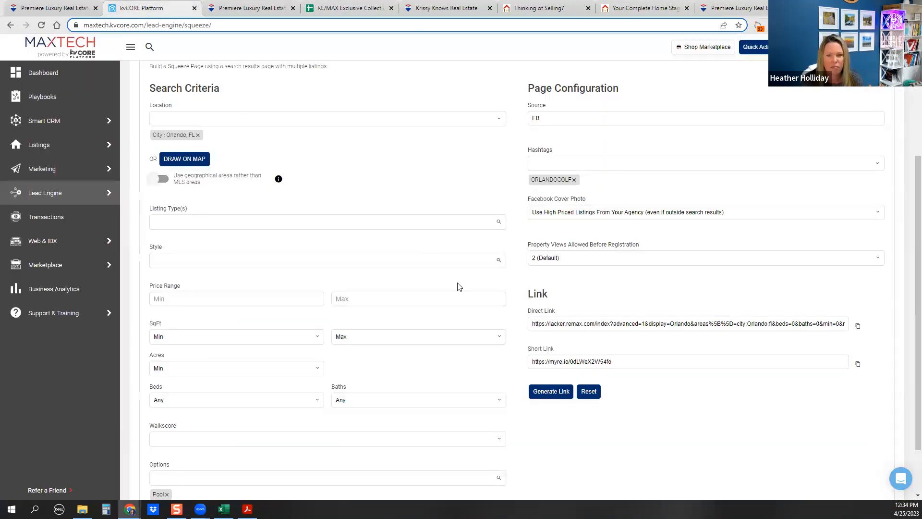
pyautogui.click(858, 365)
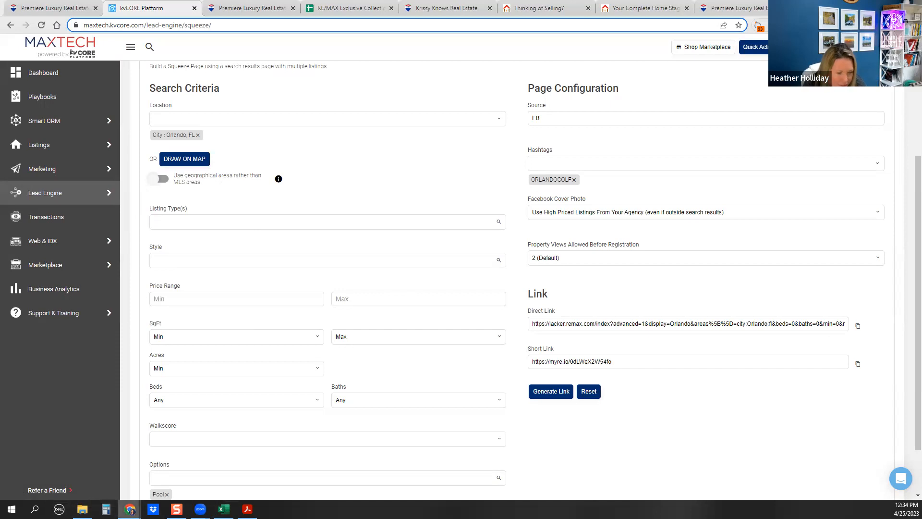
# Minimize the current Chrome window and bring the kvCORE browser window back to the front
pyautogui.moveTo(130, 509)
pyautogui.click(180, 437)
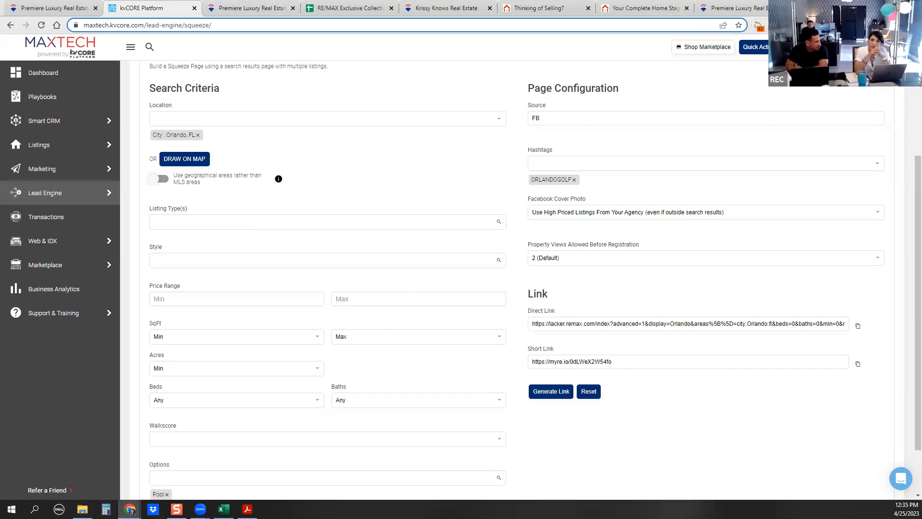
pyautogui.click(864, 7)
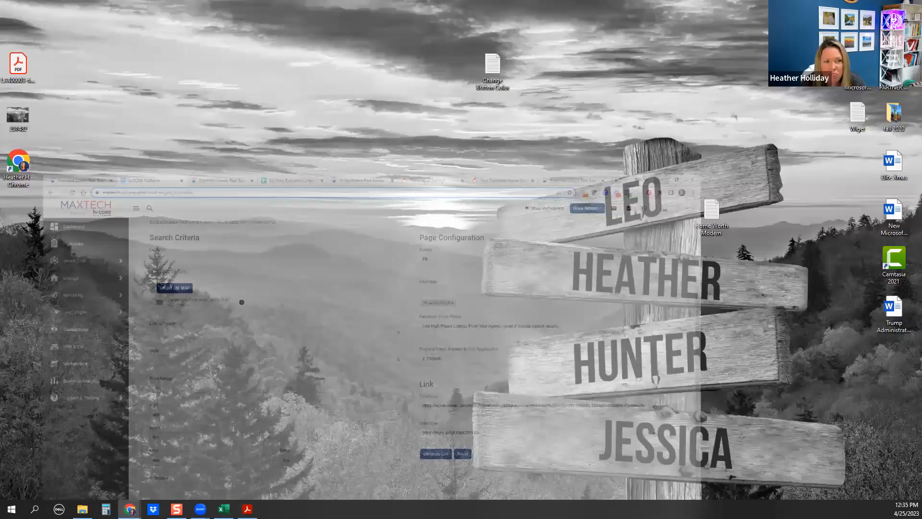
pyautogui.moveTo(129, 509)
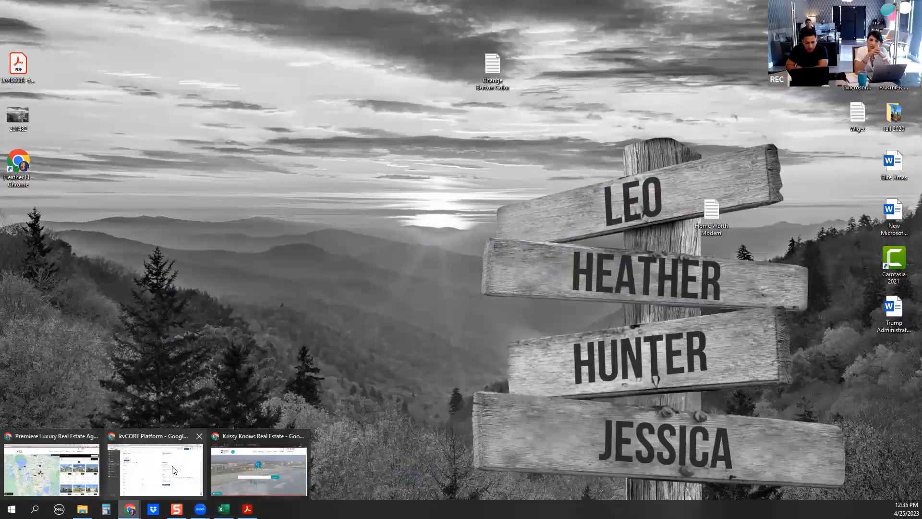
pyautogui.click(167, 436)
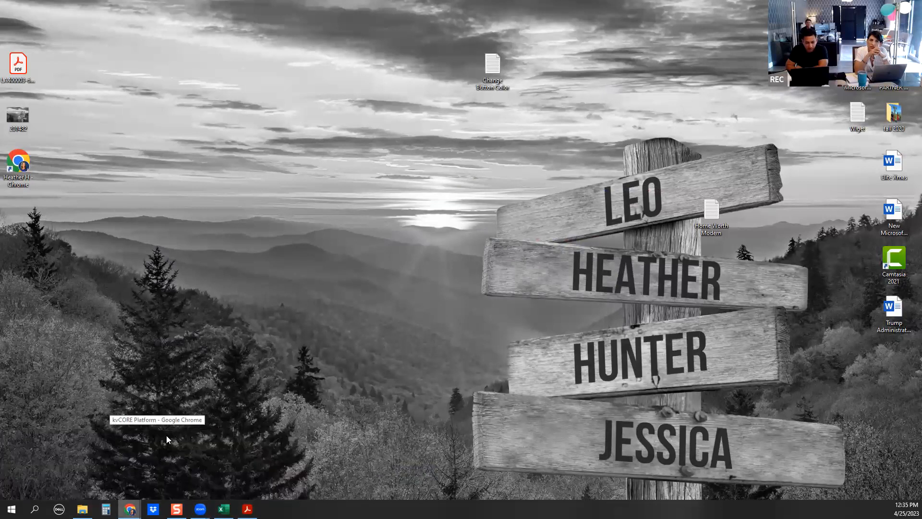
pyautogui.moveTo(38, 238)
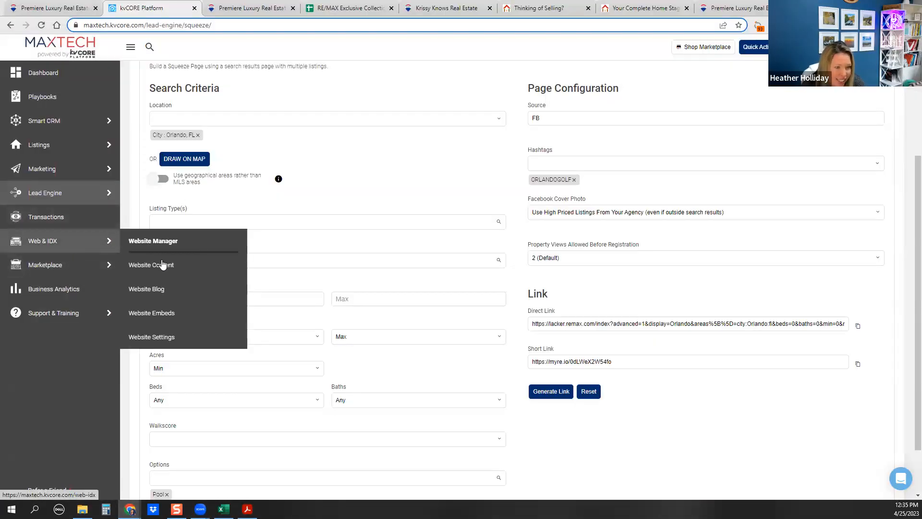
pyautogui.moveTo(56, 203)
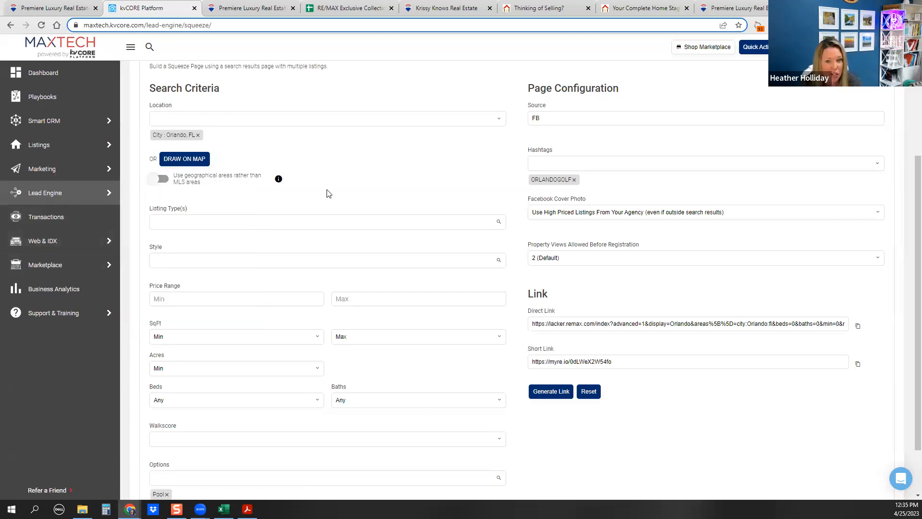
pyautogui.scroll(4, 361, 156)
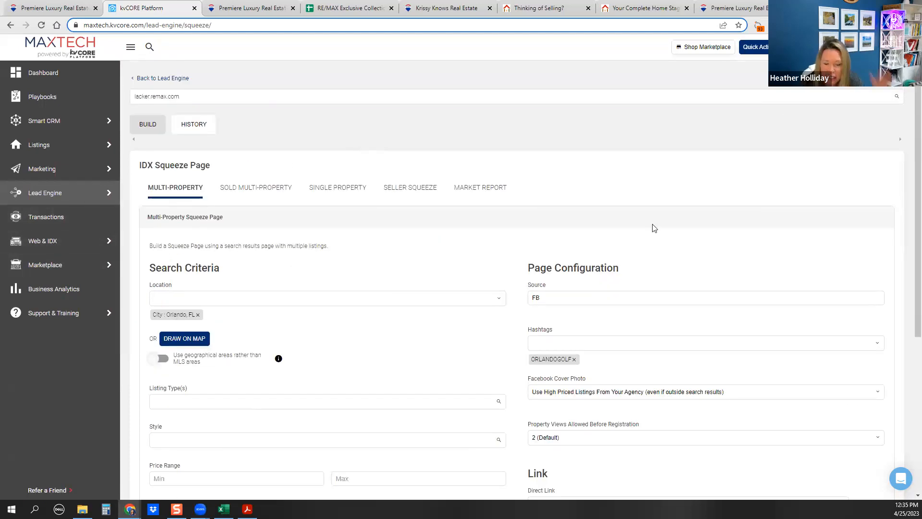
# In the second agent's Chrome window, start a new squeeze page from Lead Engine > Build Squeeze Page
pyautogui.moveTo(129, 509)
pyautogui.click(252, 456)
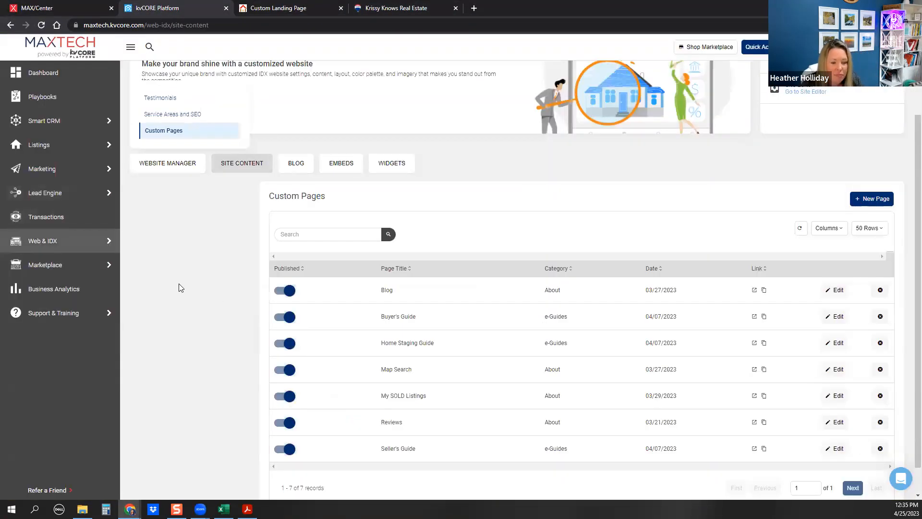
pyautogui.moveTo(44, 189)
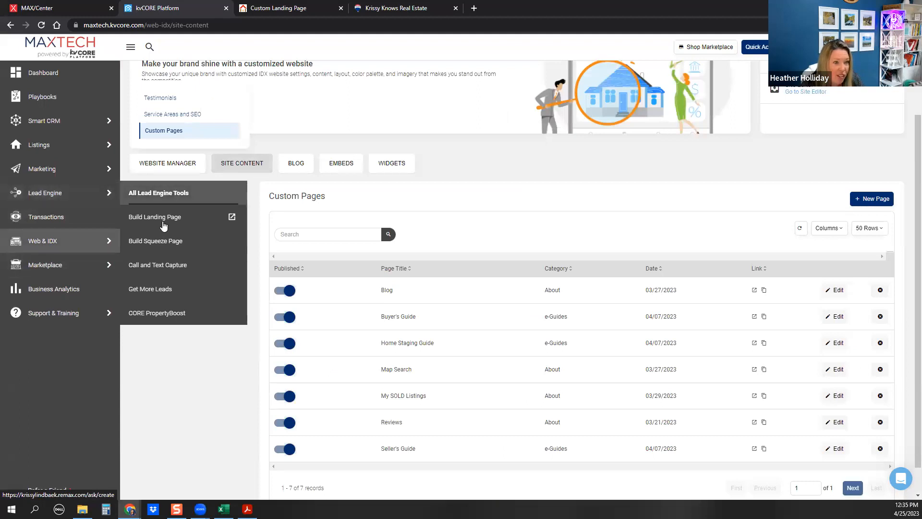
pyautogui.click(192, 241)
# Set the squeeze page location to City: Cocoa Beach, FL and add the Pool option
pyautogui.click(218, 203)
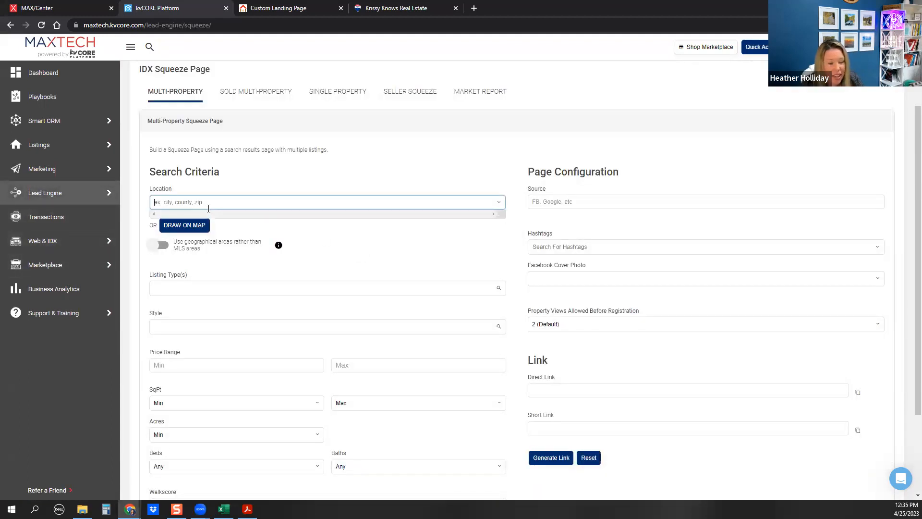
pyautogui.write('as')
pyautogui.press('BackSpace')
pyautogui.press('BackSpace')
pyautogui.write('C')
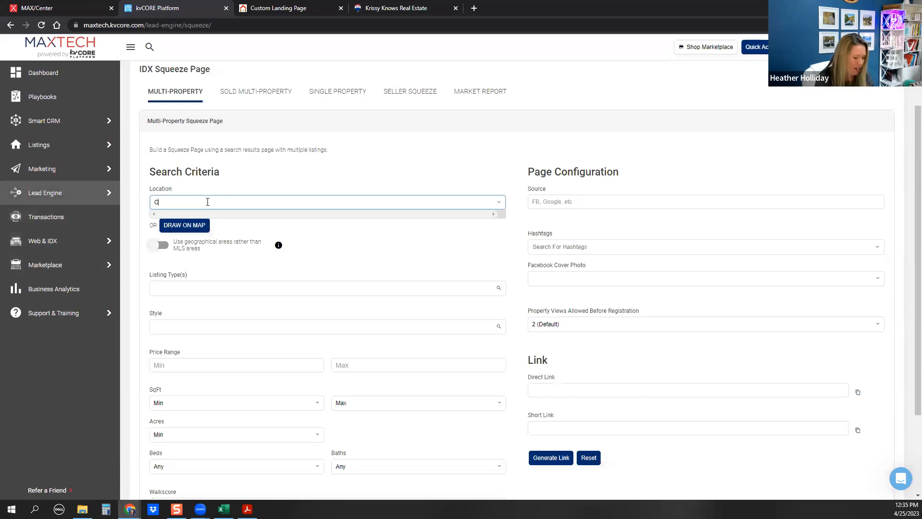
pyautogui.write('OCOA BEACH')
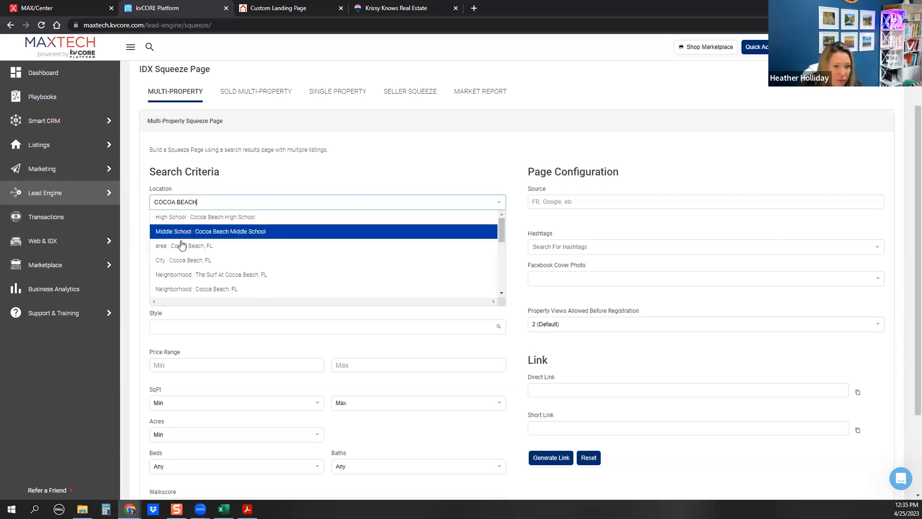
pyautogui.click(184, 262)
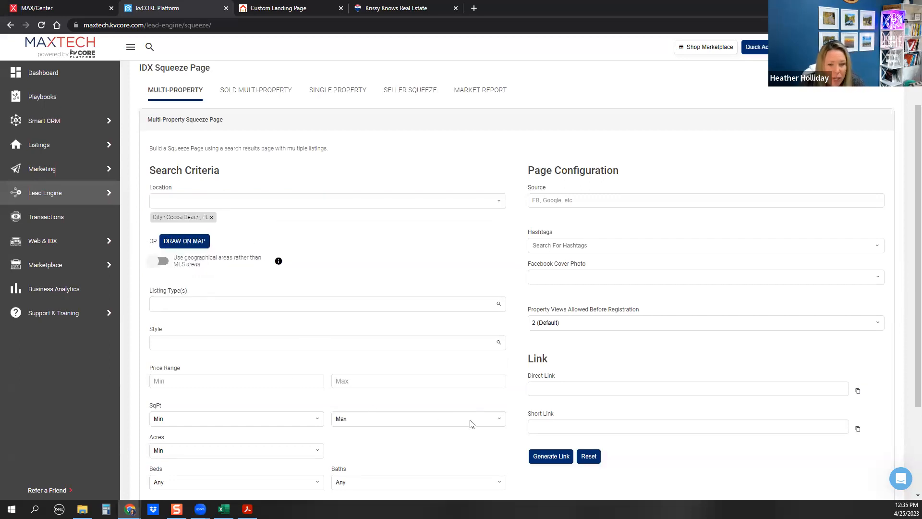
pyautogui.scroll(-2, 471, 422)
pyautogui.click(185, 464)
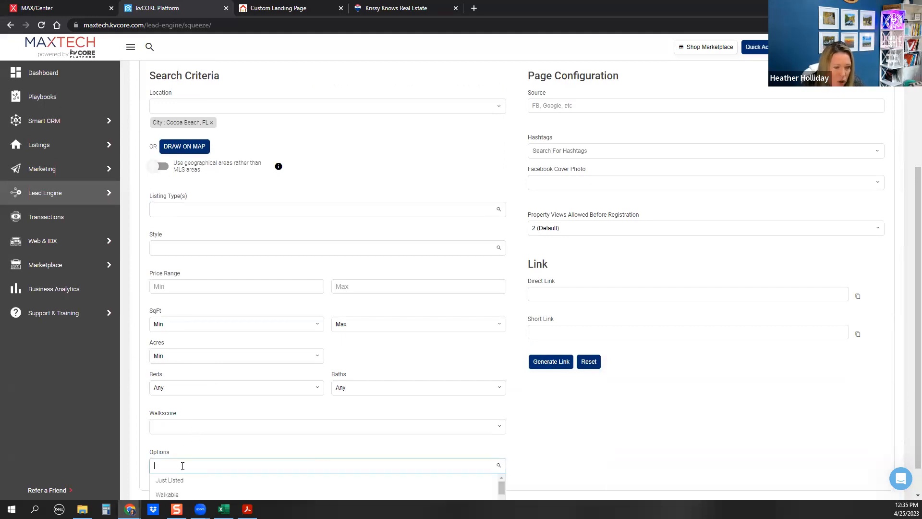
pyautogui.write('POOL')
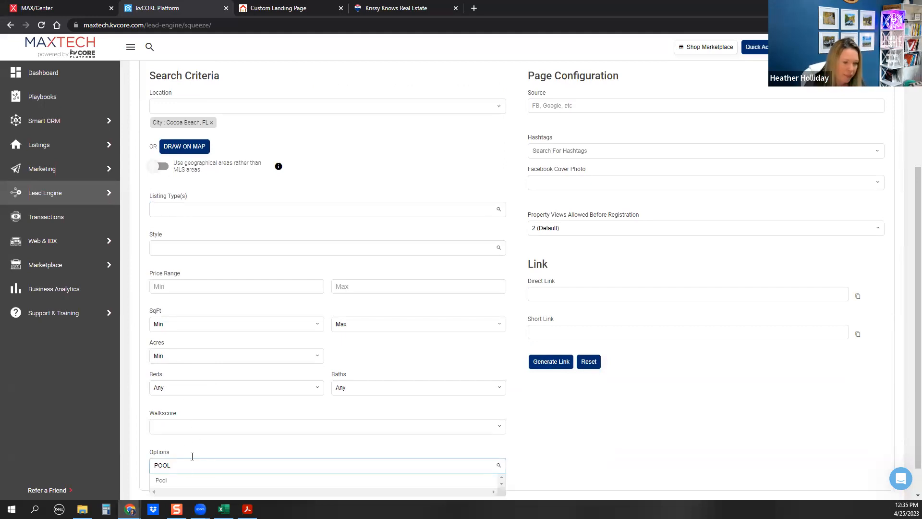
pyautogui.click(183, 480)
# Generate the Cocoa Beach links, copy the short link, and open a new incognito tab
pyautogui.click(552, 361)
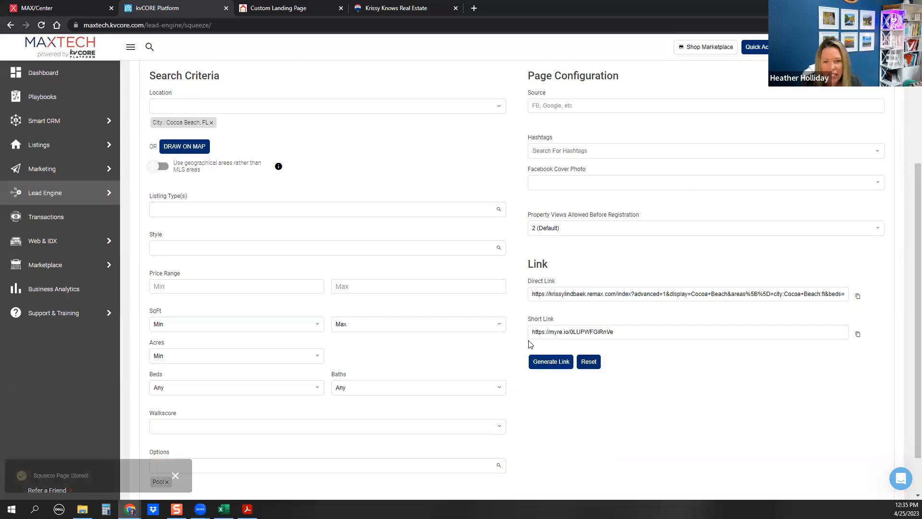
pyautogui.click(857, 333)
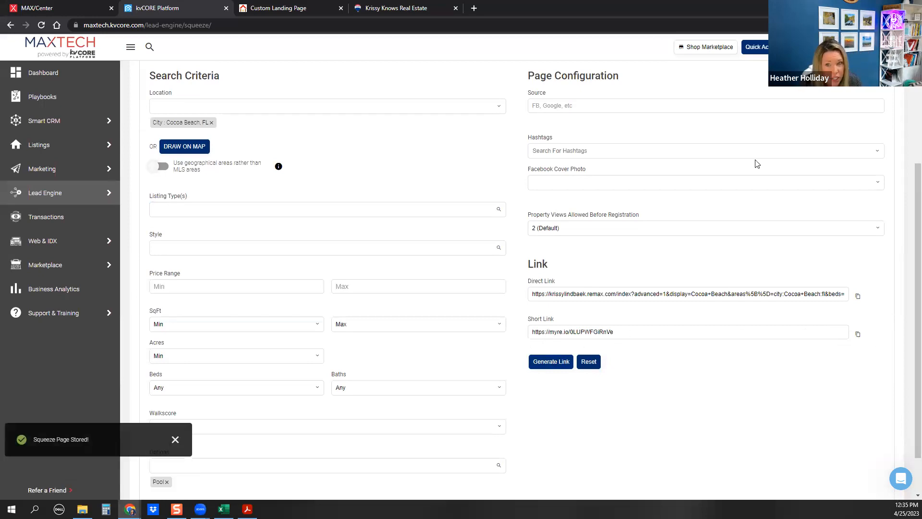
pyautogui.click(474, 8)
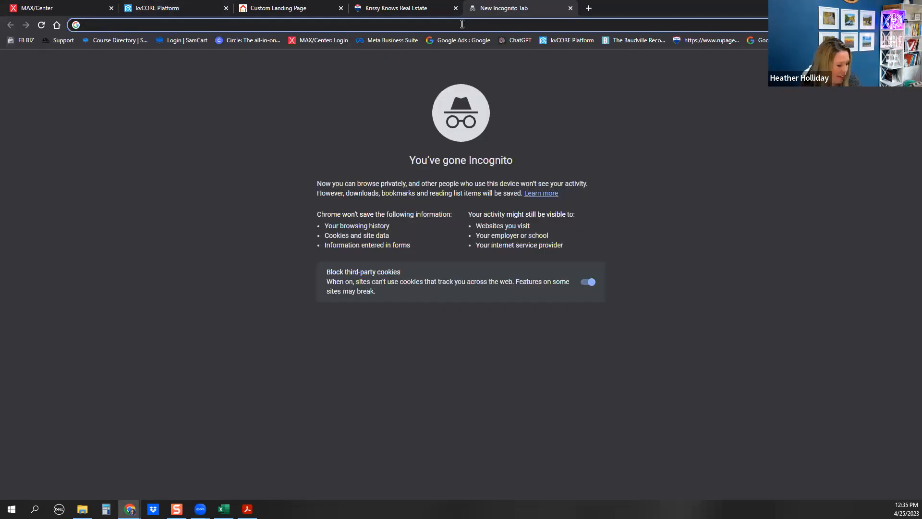
# Load the Cocoa Beach short link, review the RE/MAX IDX listings, then return to the builder's top
pyautogui.hotkey('ctrl', 'v')
pyautogui.press('Return')
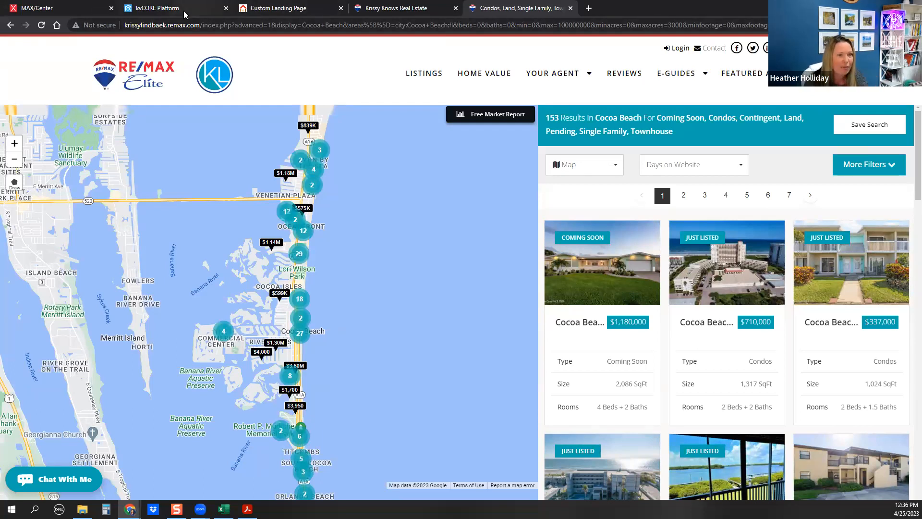
pyautogui.moveTo(184, 14)
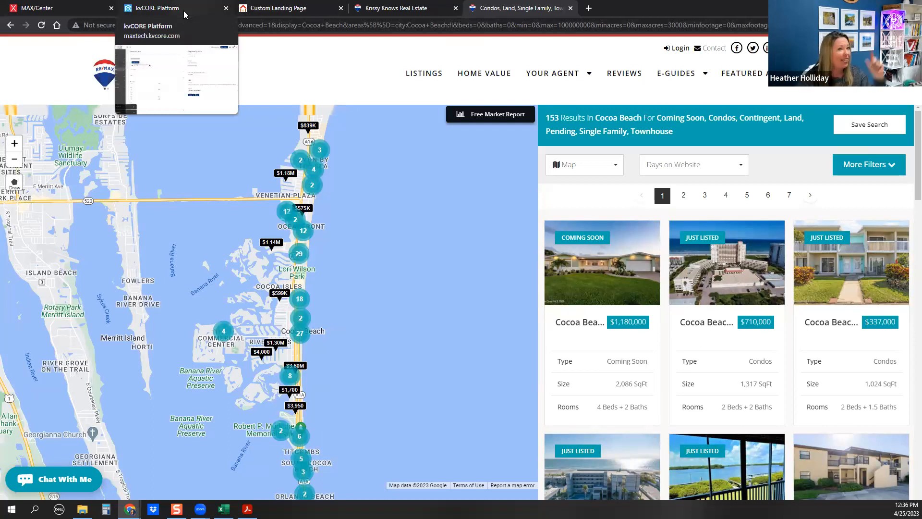
pyautogui.click(182, 11)
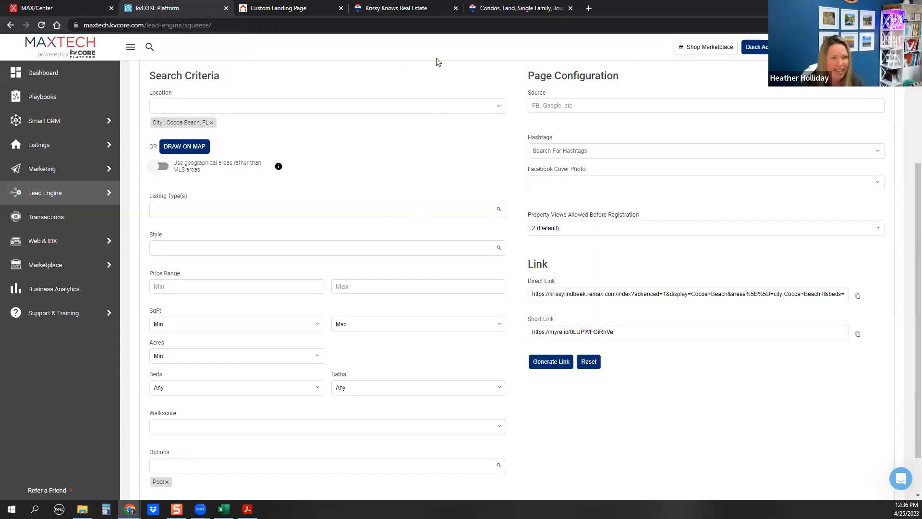
pyautogui.click(510, 11)
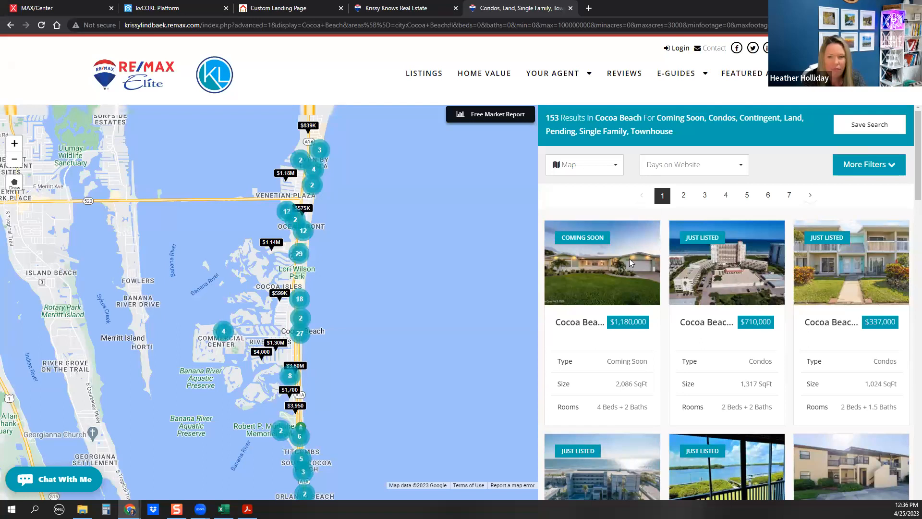
pyautogui.scroll(-5, 612, 269)
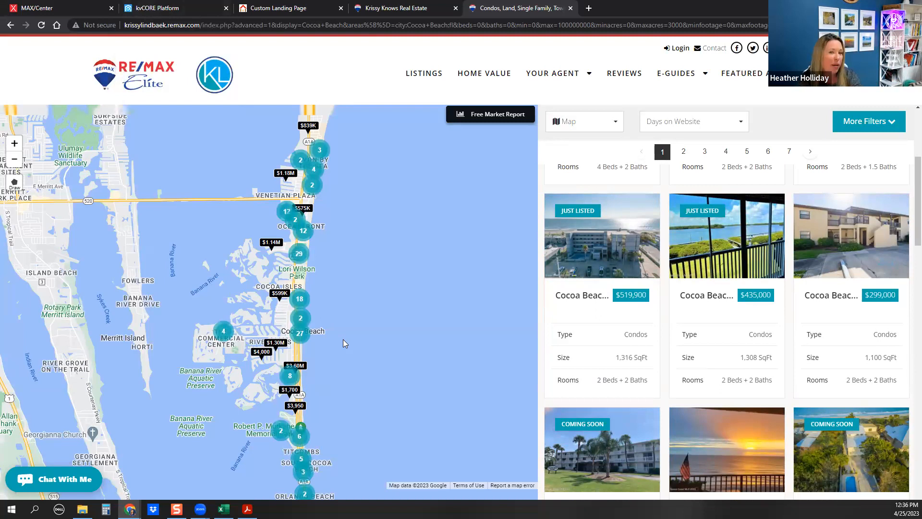
pyautogui.click(173, 8)
pyautogui.scroll(4, 264, 214)
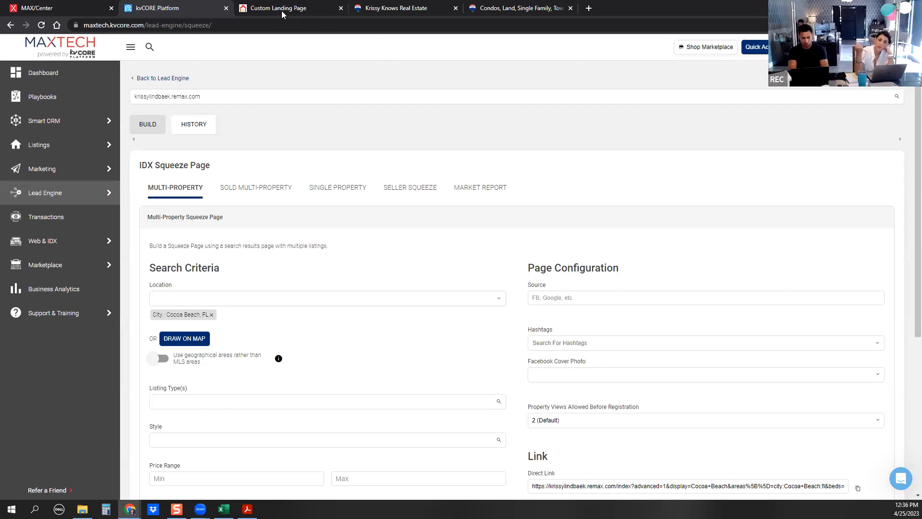
# Close the Custom Landing Page tab and bring up the MAXTech Text Codes PDF in Acrobat
pyautogui.moveTo(282, 13)
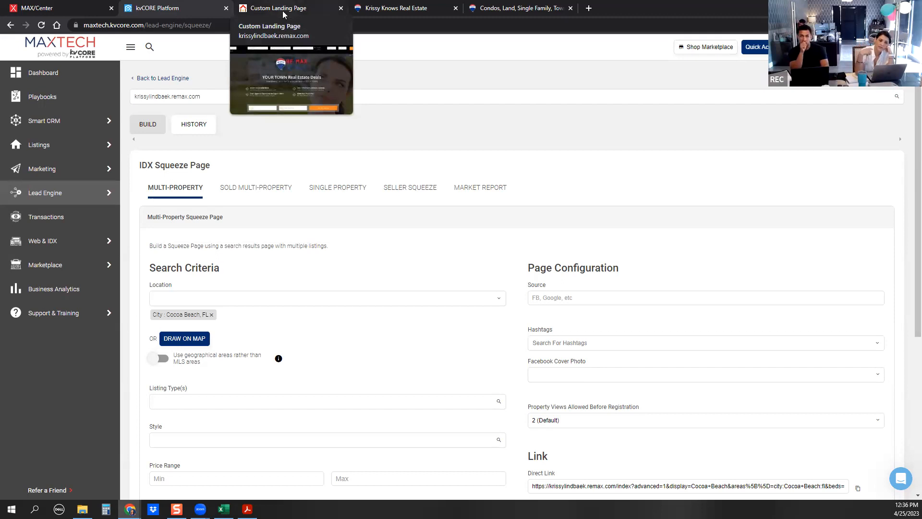
pyautogui.click(341, 9)
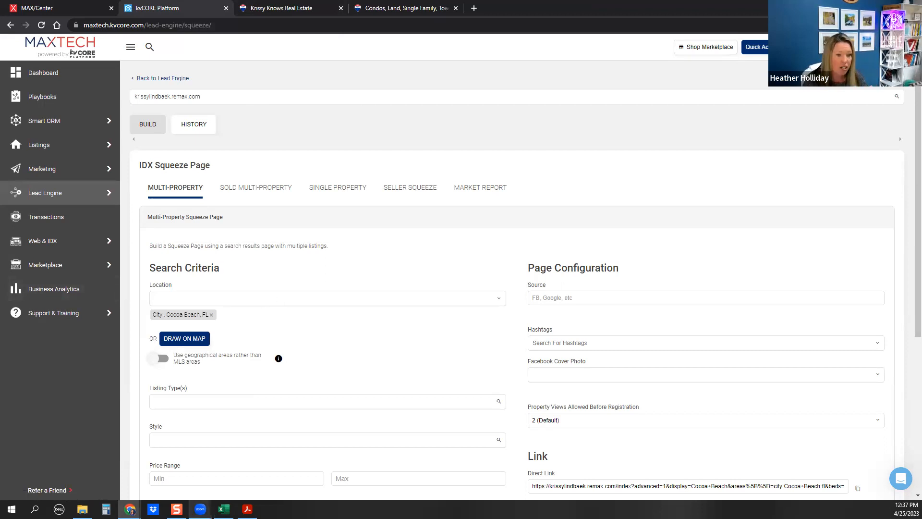
pyautogui.click(247, 509)
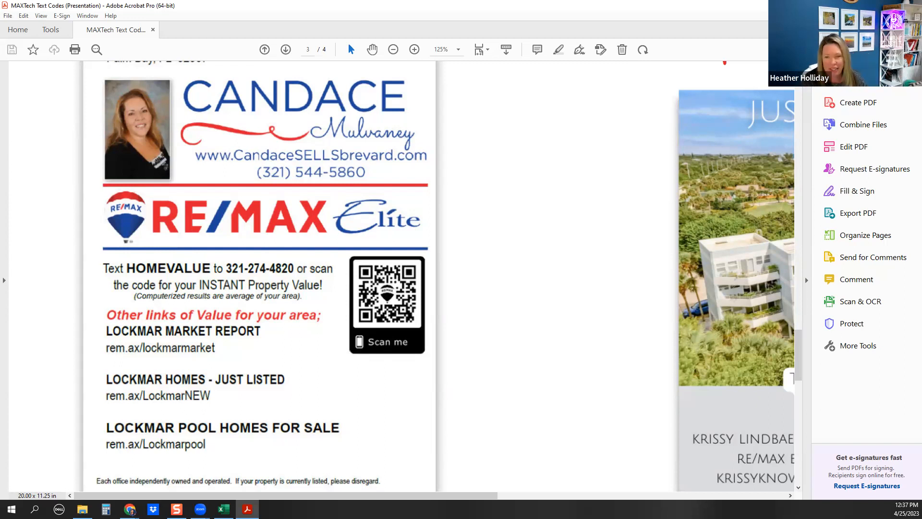
# Scroll the text codes PDF down to page 4, then return to the kvCORE squeeze page builder
pyautogui.scroll(-5, 478, 213)
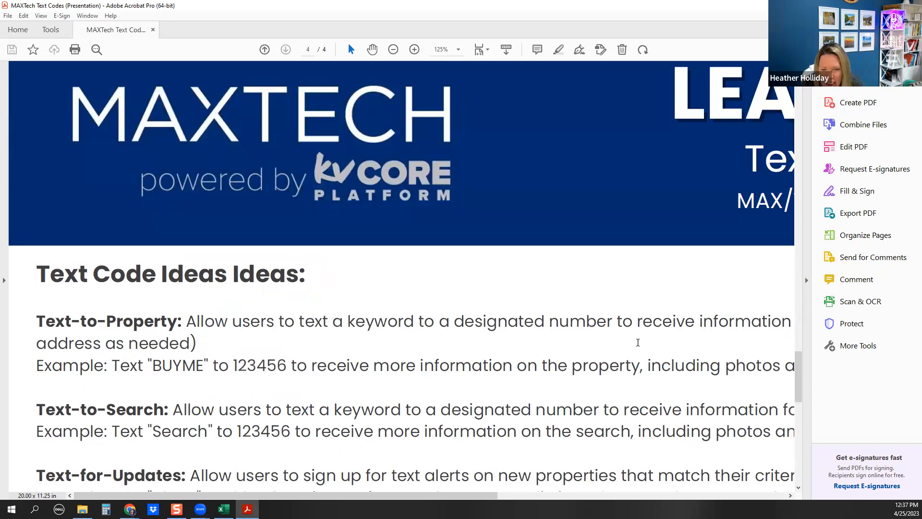
pyautogui.scroll(-3, 638, 343)
pyautogui.moveTo(798, 394); pyautogui.dragTo(798, 310)
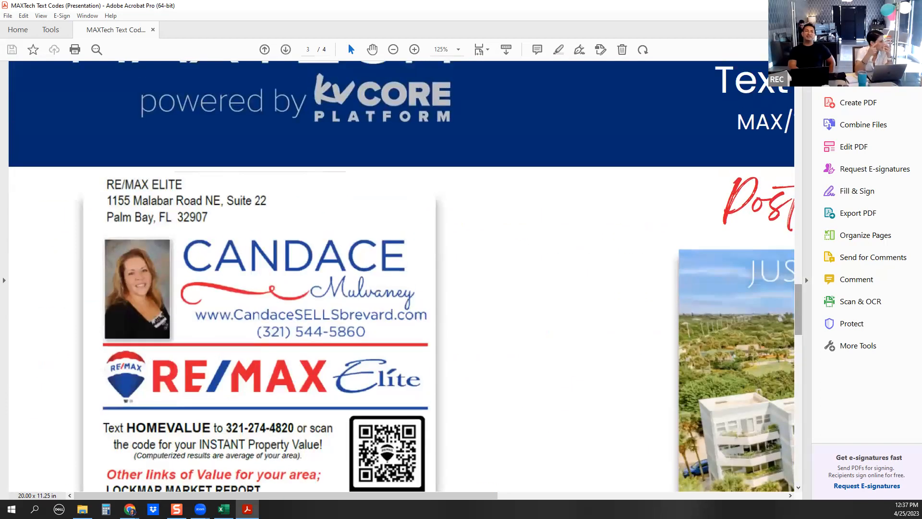
pyautogui.hotkey('alt', 'Tab')
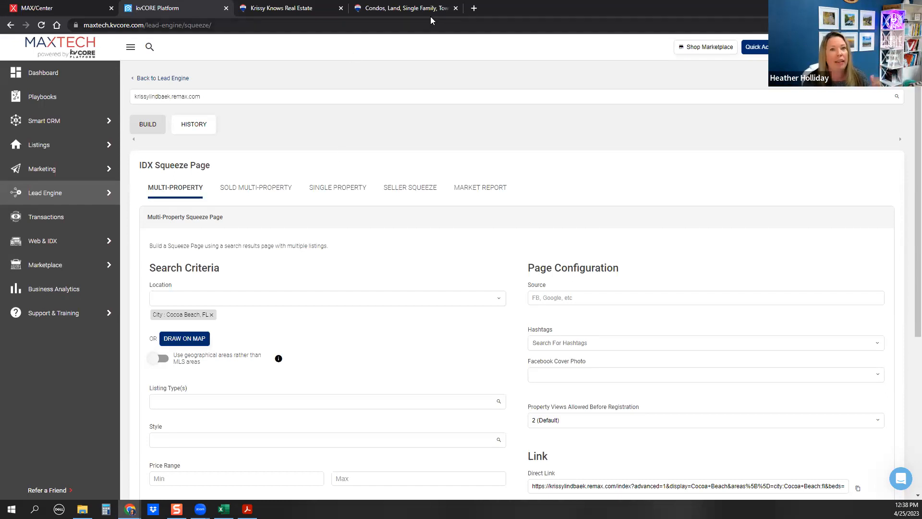
pyautogui.click(474, 8)
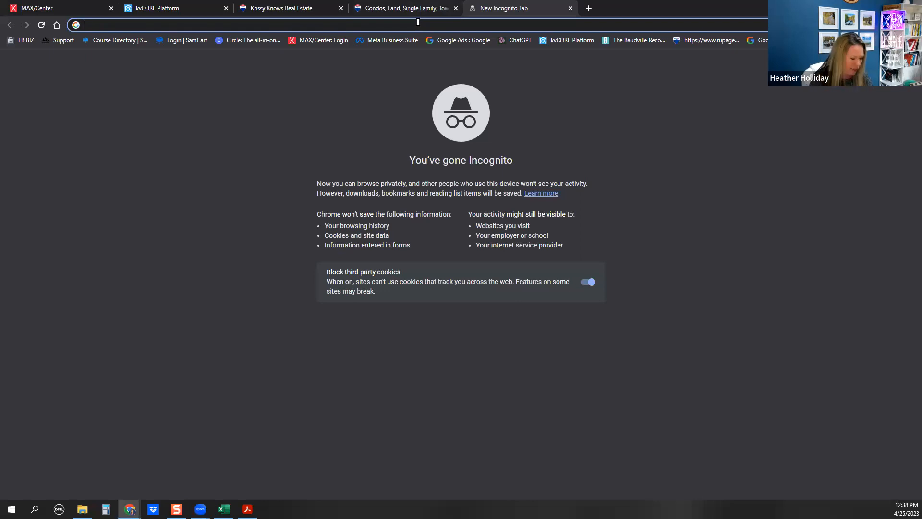
pyautogui.write('HEATHER')
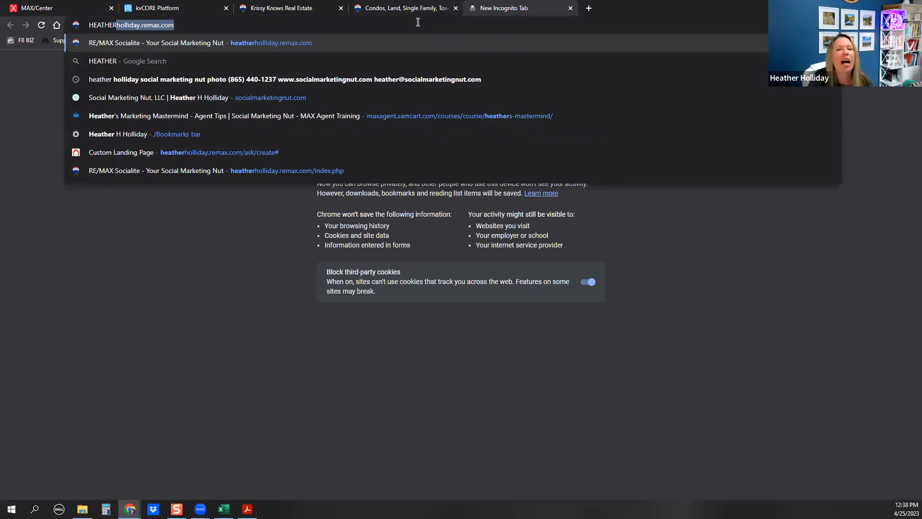
pyautogui.press('Return')
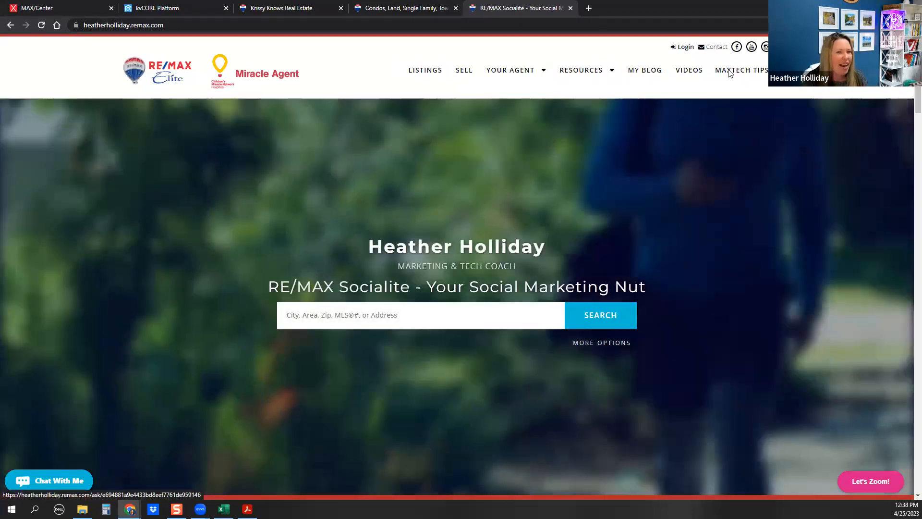
pyautogui.click(727, 72)
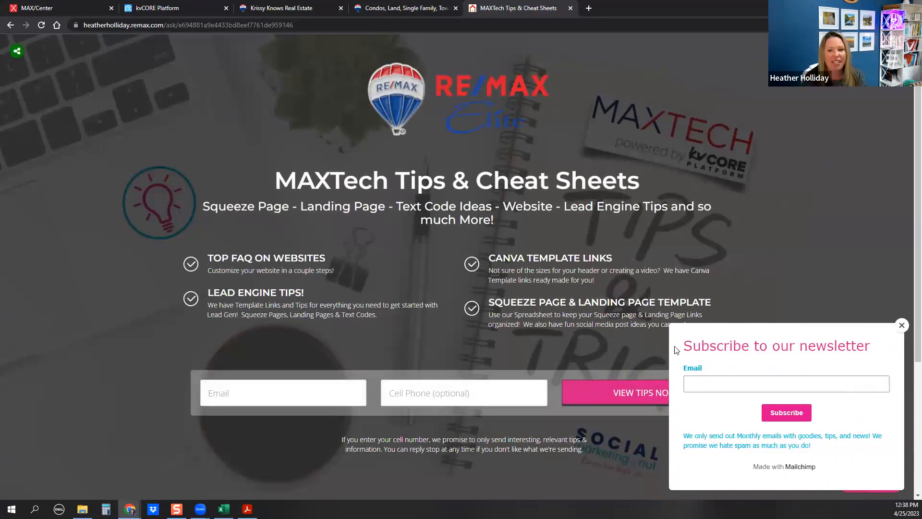
pyautogui.click(283, 380)
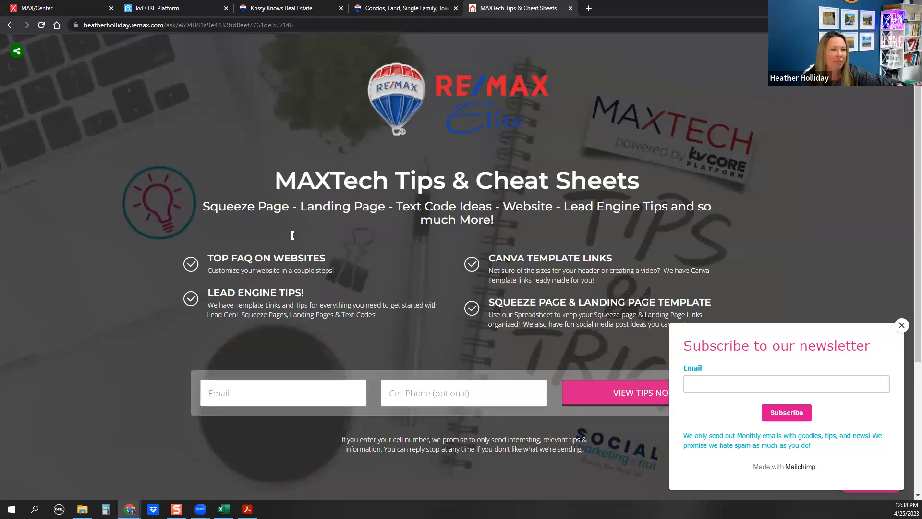
pyautogui.scroll(-4, 238, 229)
pyautogui.scroll(4, 644, 297)
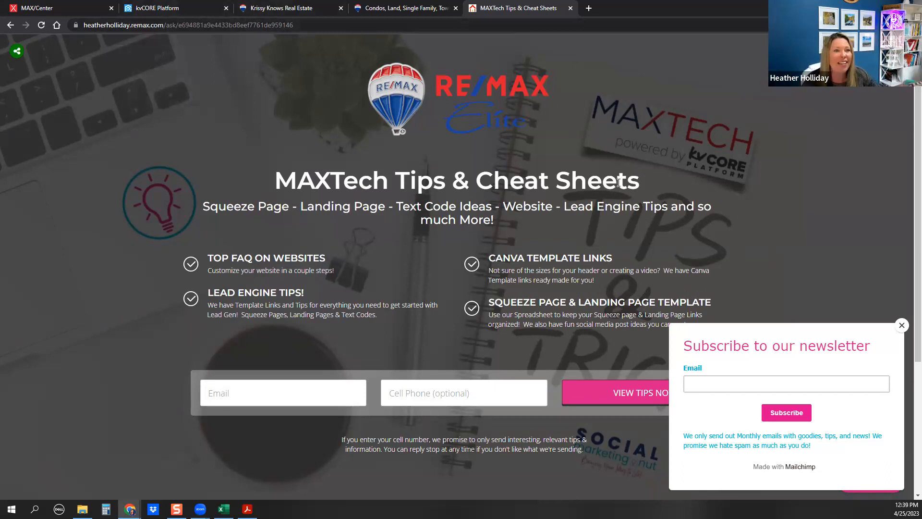
pyautogui.click(571, 9)
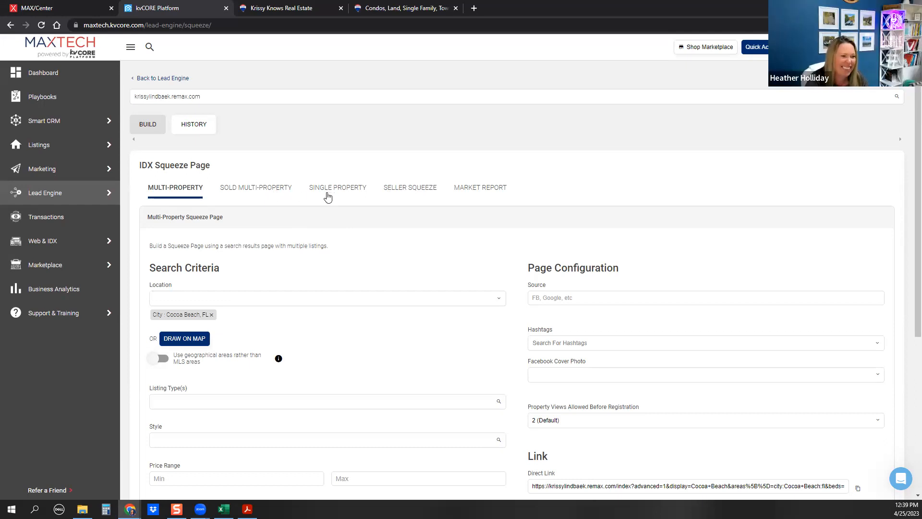
# Give the Seller Squeeze form the source FB, then switch to the agent's RE/MAX website tab
pyautogui.click(413, 191)
pyautogui.click(192, 293)
pyautogui.write('fb')
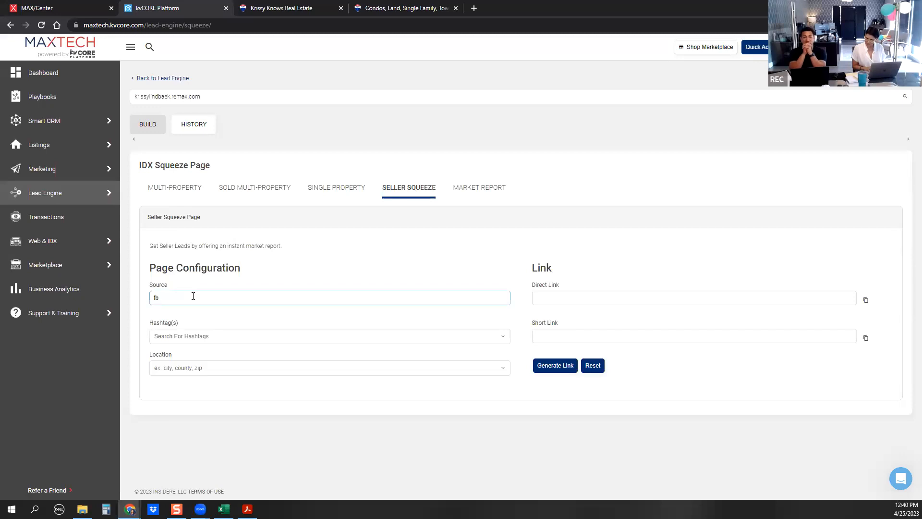
pyautogui.moveTo(179, 297); pyautogui.dragTo(119, 310)
pyautogui.write('FB')
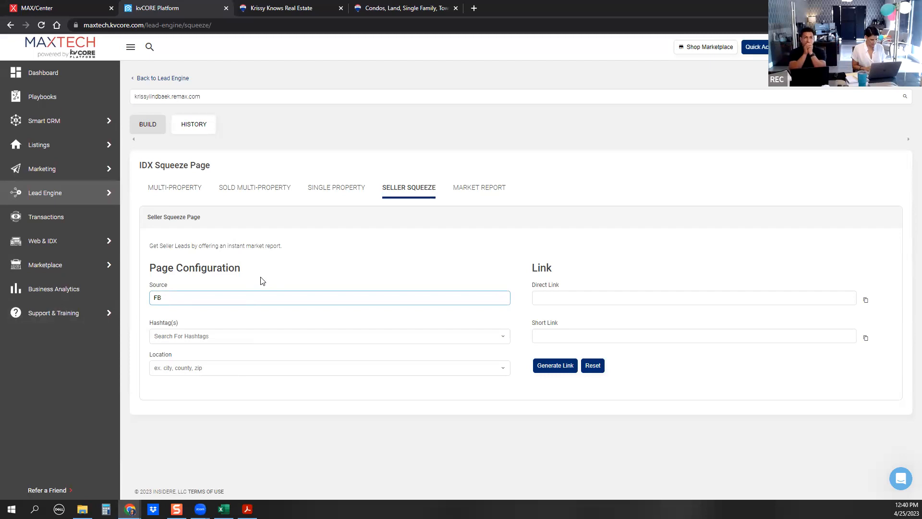
pyautogui.click(303, 12)
pyautogui.moveTo(685, 77)
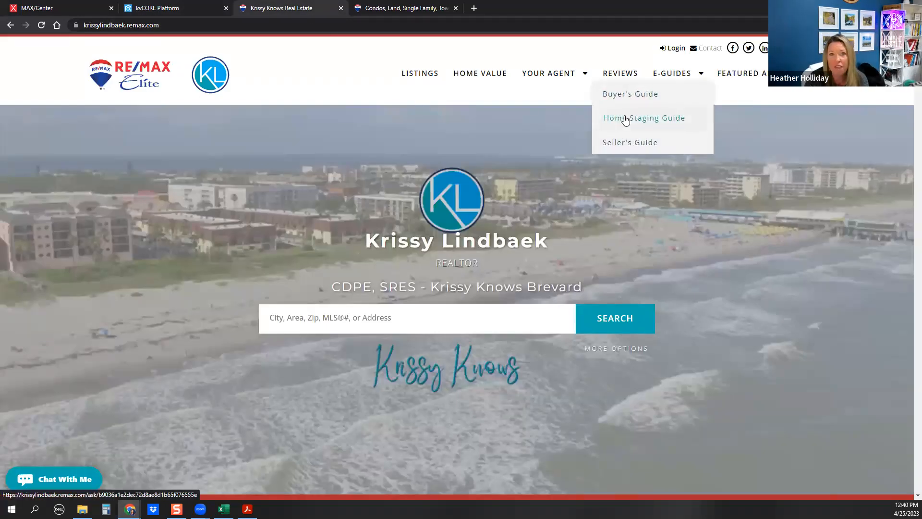
# Return to the kvCORE Seller Squeeze form, then bring up the landing page ideas article window
pyautogui.click(177, 8)
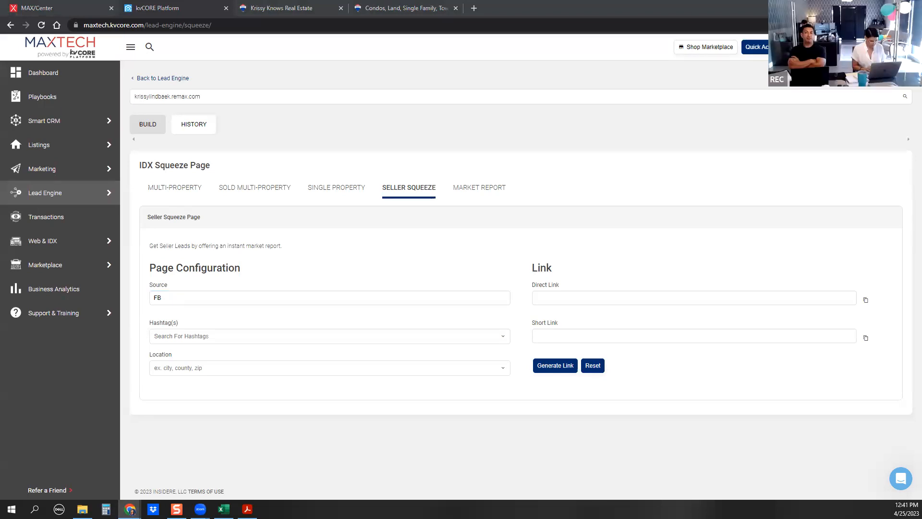
pyautogui.hotkey('alt', 'Tab')
# Read through the Popular Landing Page Ideas article maximized, then drag its window out of the way
pyautogui.scroll(-5, 466, 298)
pyautogui.scroll(-1, 466, 298)
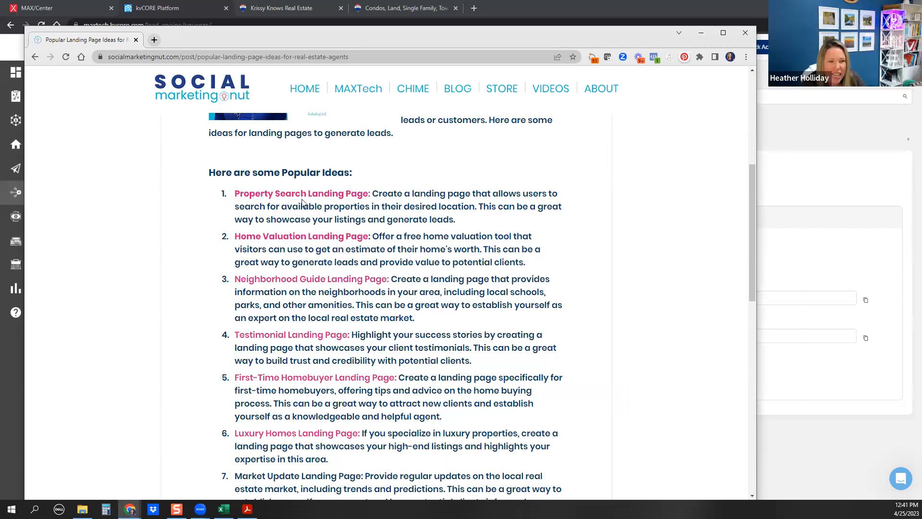
pyautogui.scroll(-1, 442, 216)
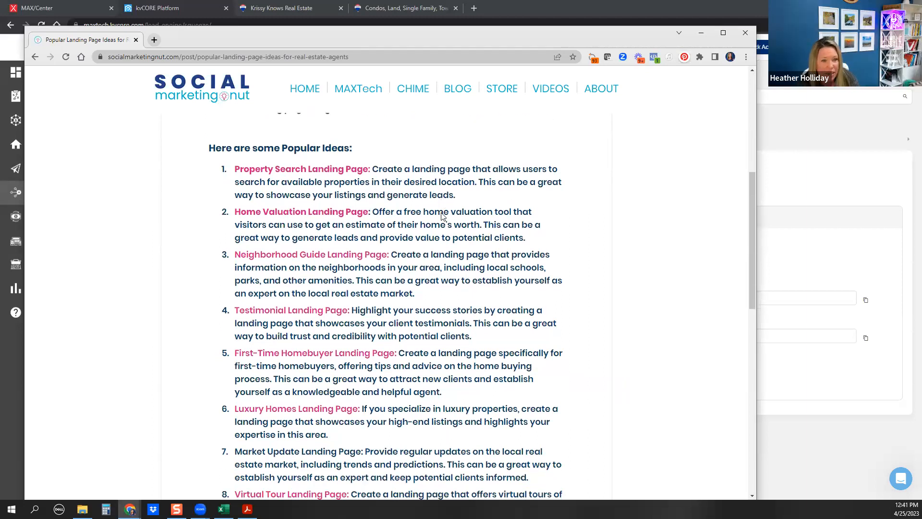
pyautogui.scroll(-1, 441, 216)
pyautogui.scroll(-2, 337, 199)
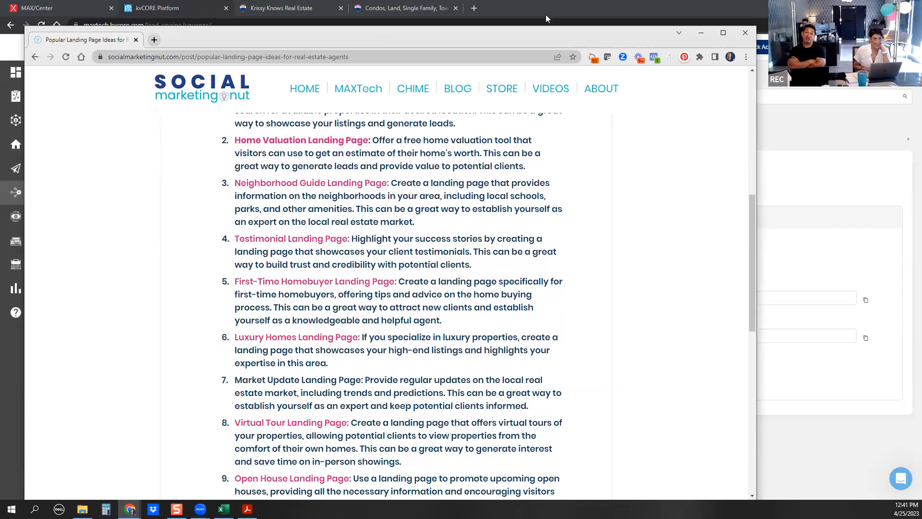
pyautogui.moveTo(545, 34); pyautogui.dragTo(571, 16)
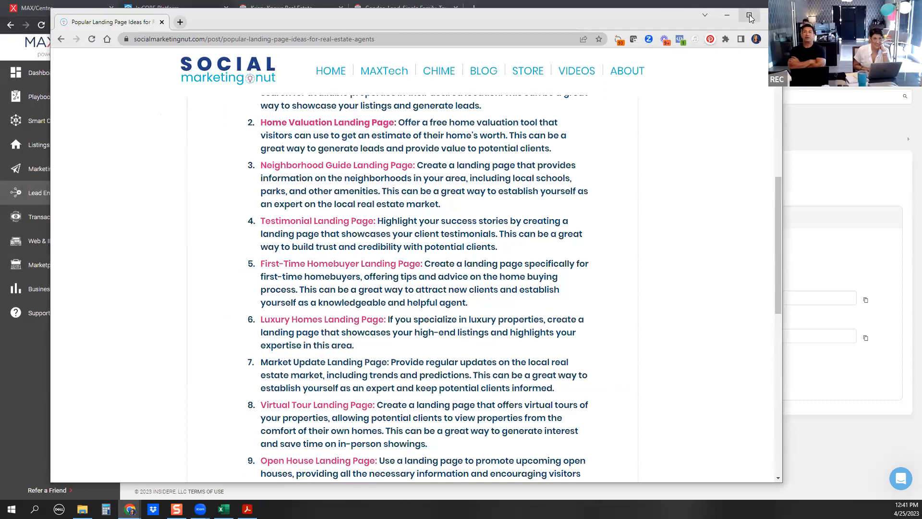
pyautogui.click(749, 16)
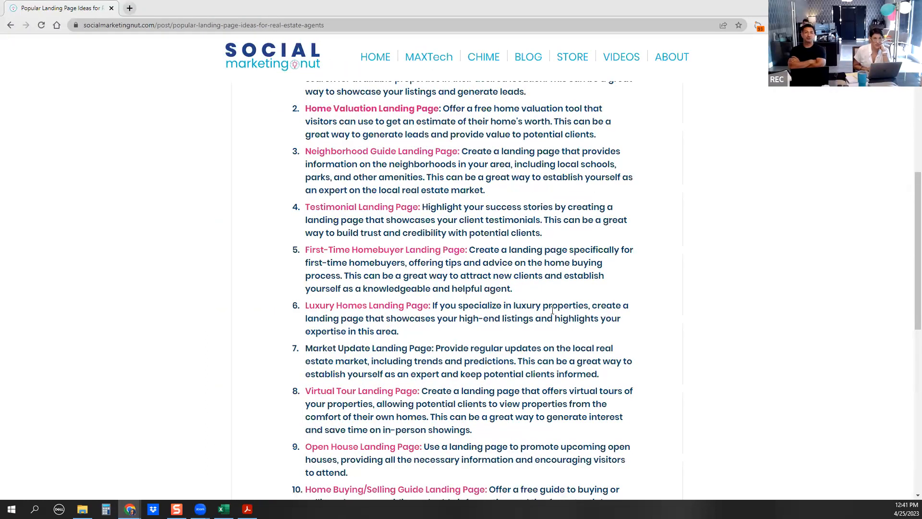
pyautogui.scroll(-1, 552, 310)
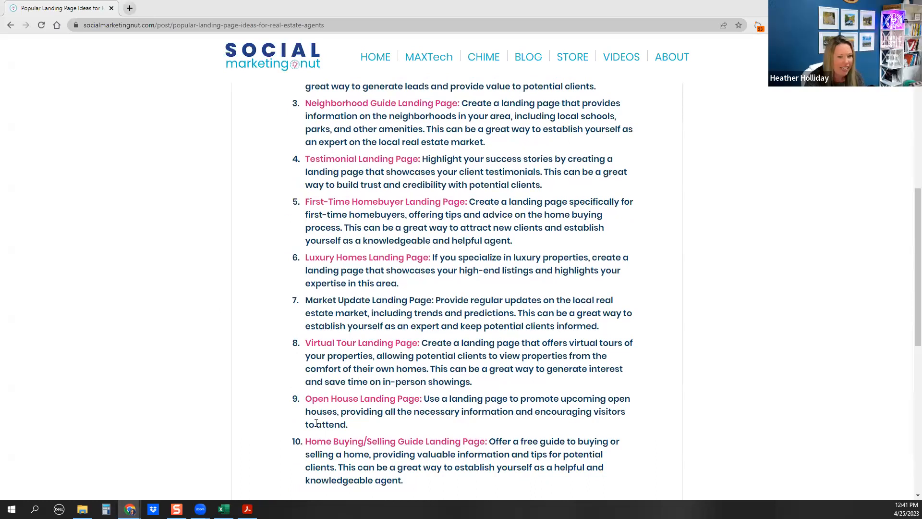
pyautogui.scroll(-2, 500, 384)
pyautogui.scroll(1, 500, 384)
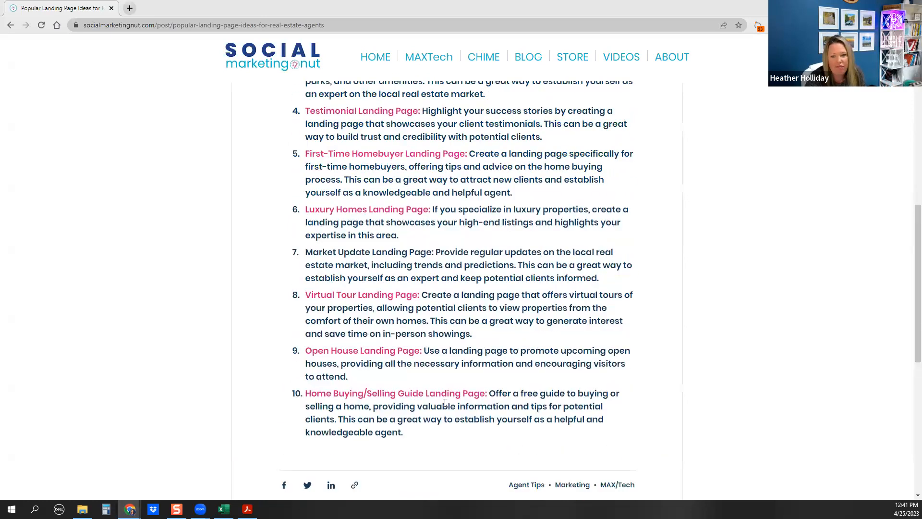
pyautogui.scroll(5, 473, 397)
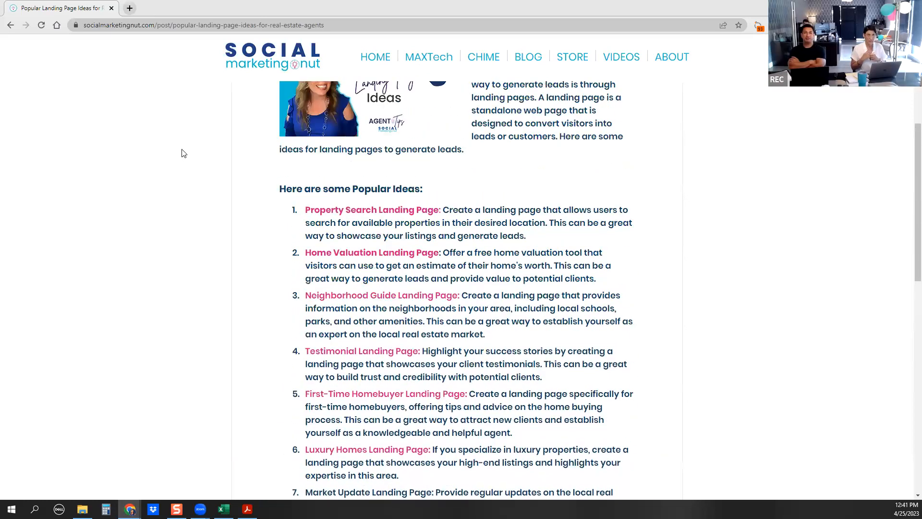
pyautogui.moveTo(62, 8); pyautogui.dragTo(0, 28)
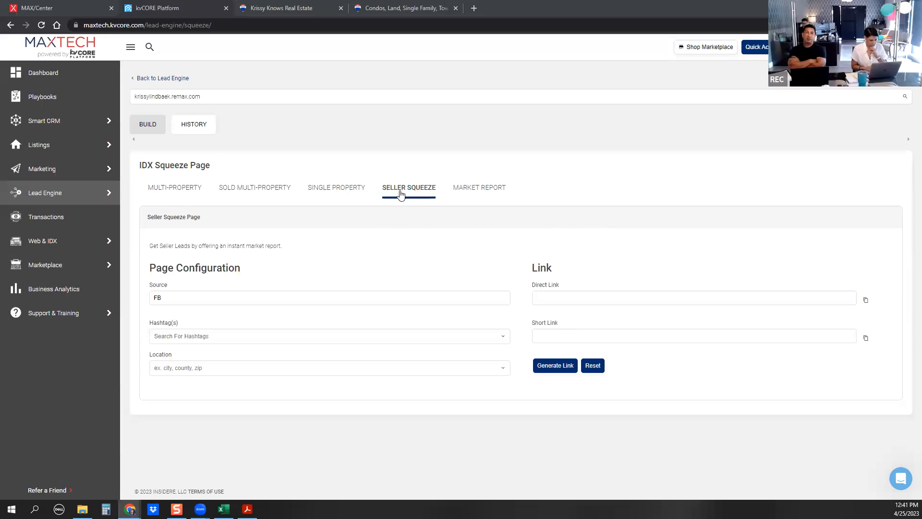
# Add the hashtag cocoabeach and set the seller page location to Cocoa Beach, FL
pyautogui.click(177, 339)
pyautogui.write('cocoa')
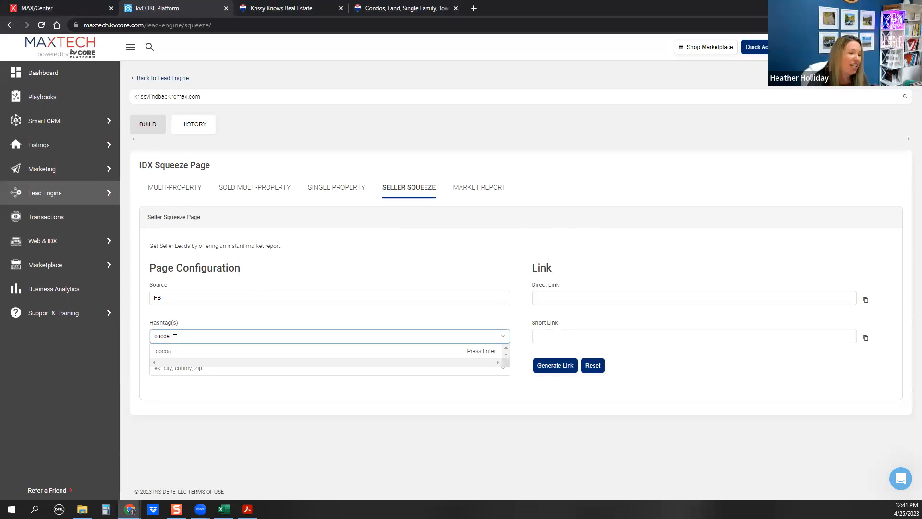
pyautogui.write('beach')
pyautogui.click(170, 352)
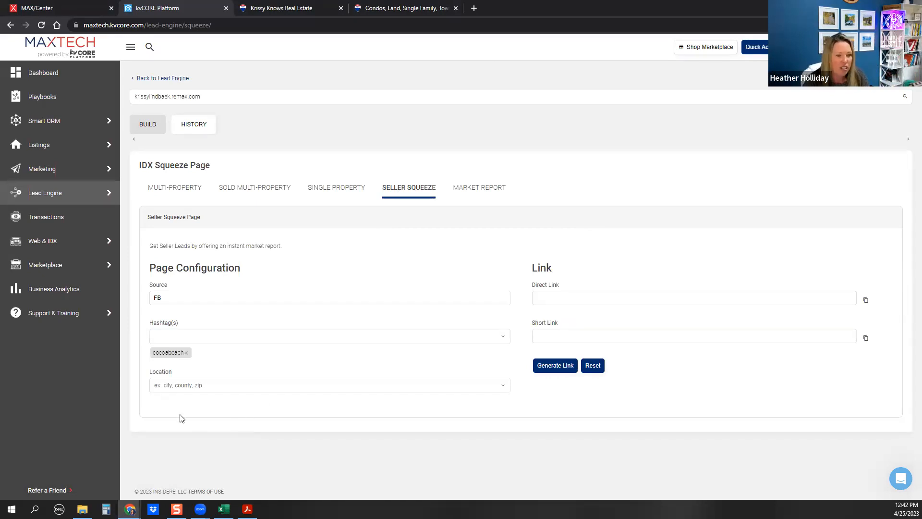
pyautogui.click(166, 379)
pyautogui.write('cocoa beach')
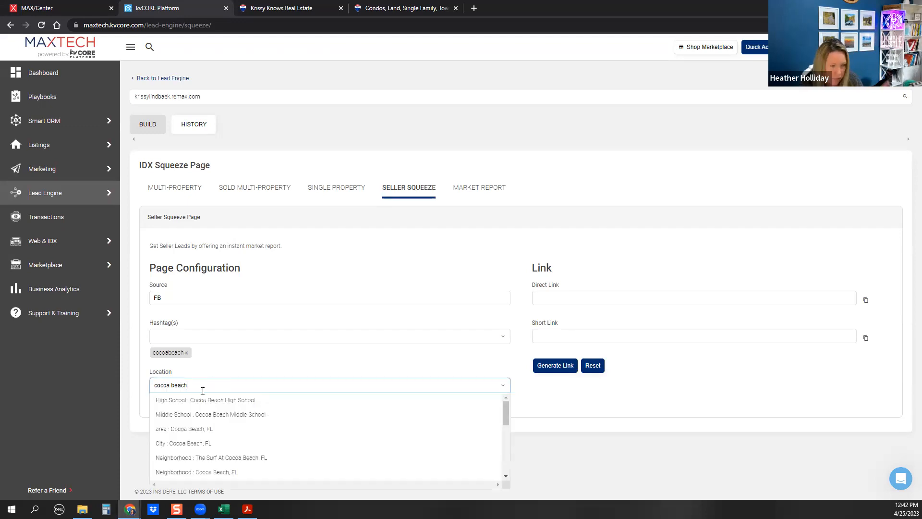
pyautogui.click(186, 444)
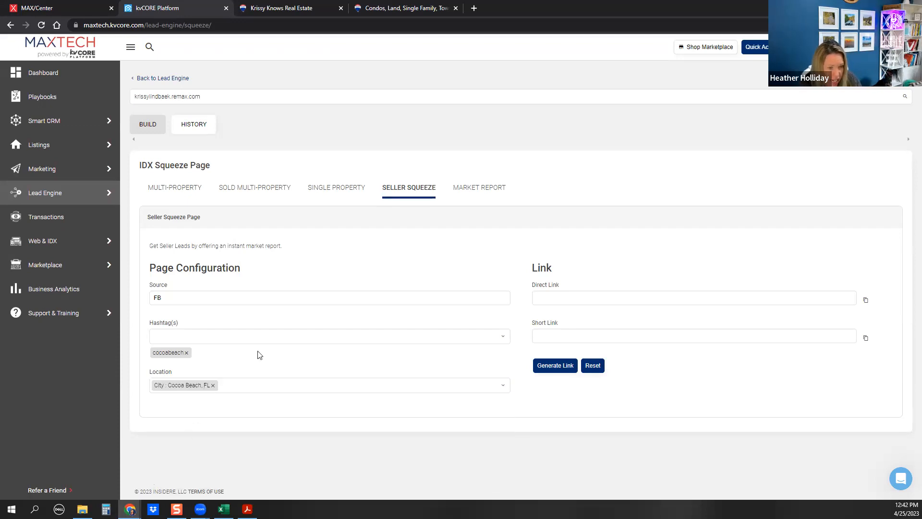
# Generate the seller page links and paste the copied short link into a new incognito tab
pyautogui.click(552, 365)
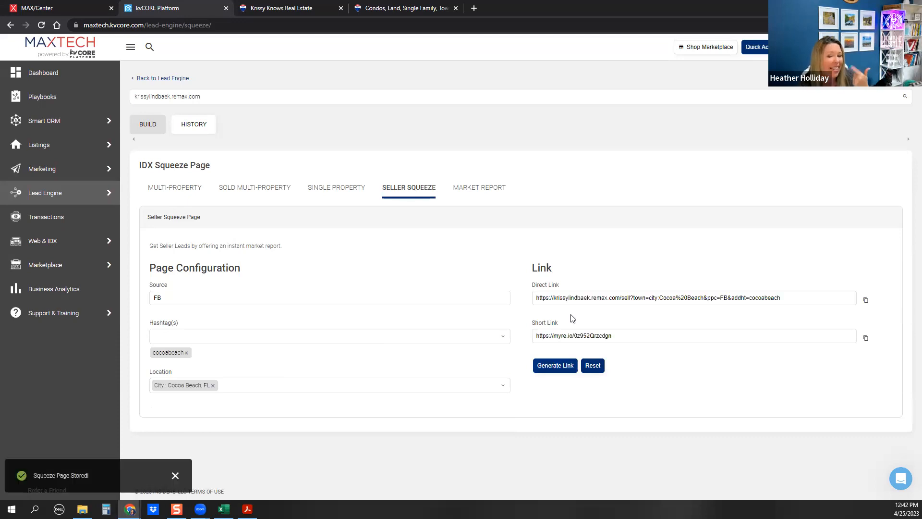
pyautogui.click(866, 337)
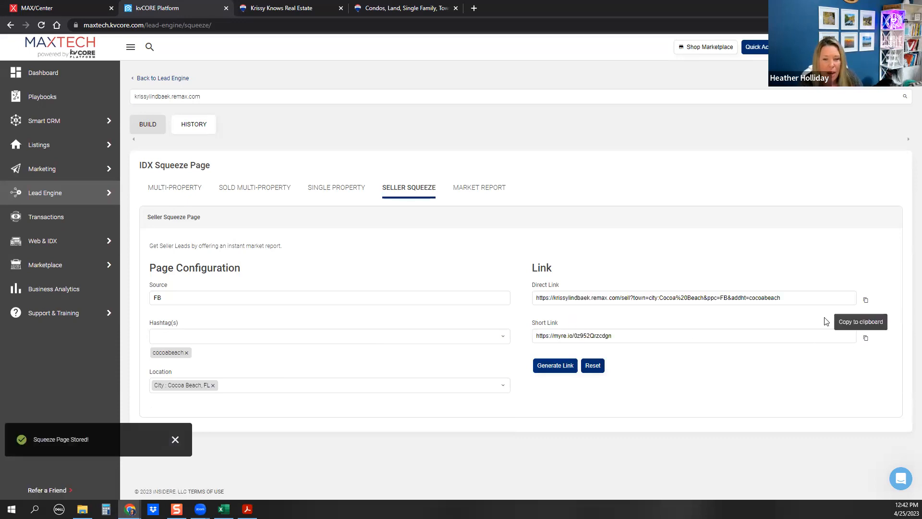
pyautogui.click(474, 9)
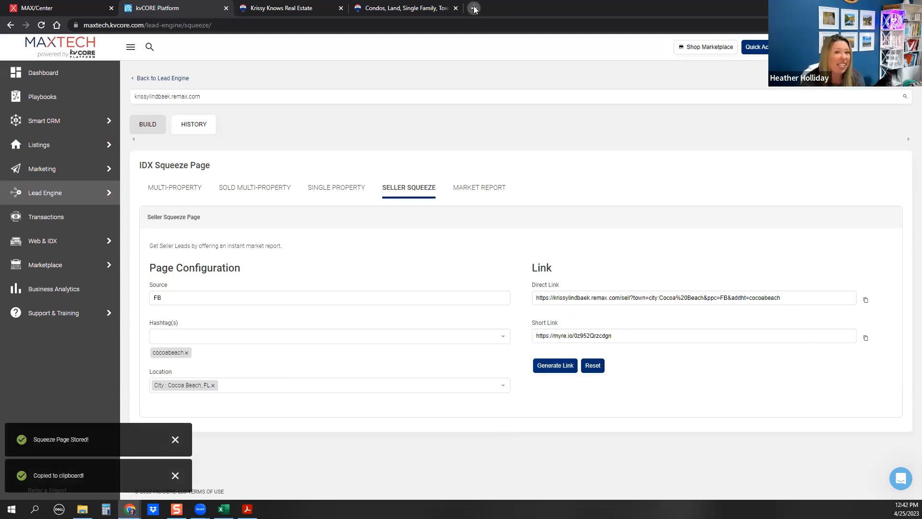
pyautogui.hotkey('ctrl', 'v')
# Load the seller short link to bring up the Cocoa Beach home-estimate landing page
pyautogui.press('Return')
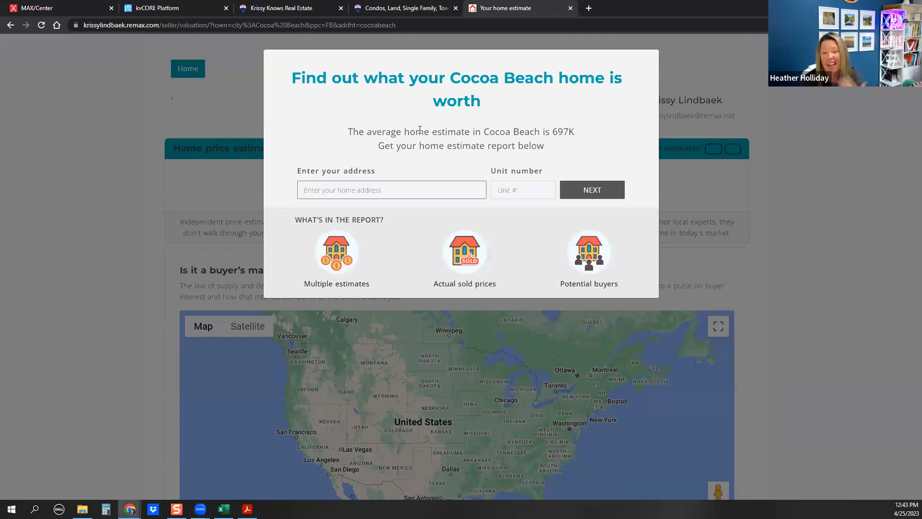
# Close the test tab and start a market report squeeze page for area Cocoa Beach, FL
pyautogui.click(571, 8)
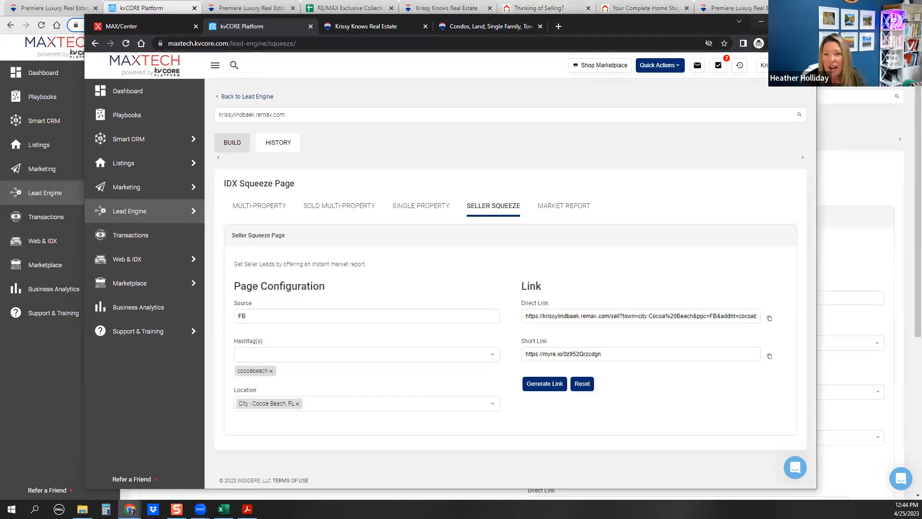
pyautogui.click(783, 21)
pyautogui.click(482, 189)
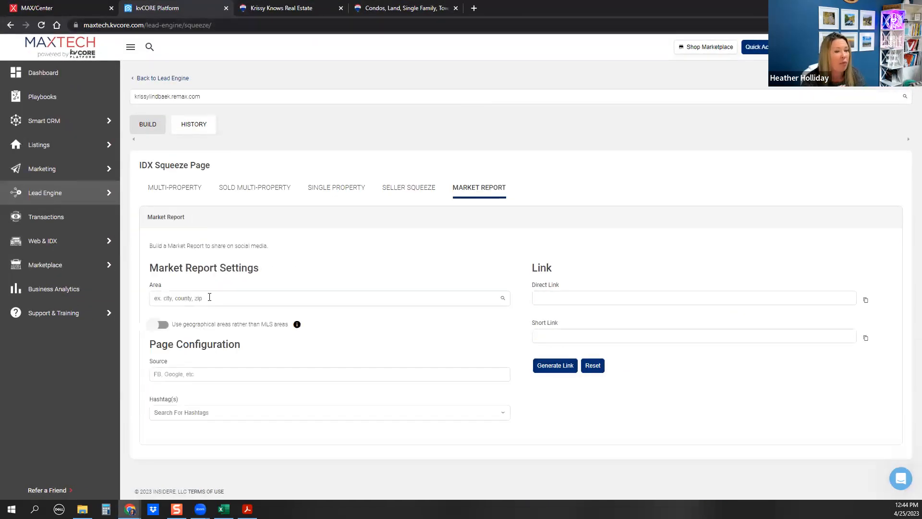
pyautogui.click(180, 297)
pyautogui.write('cocoa beach')
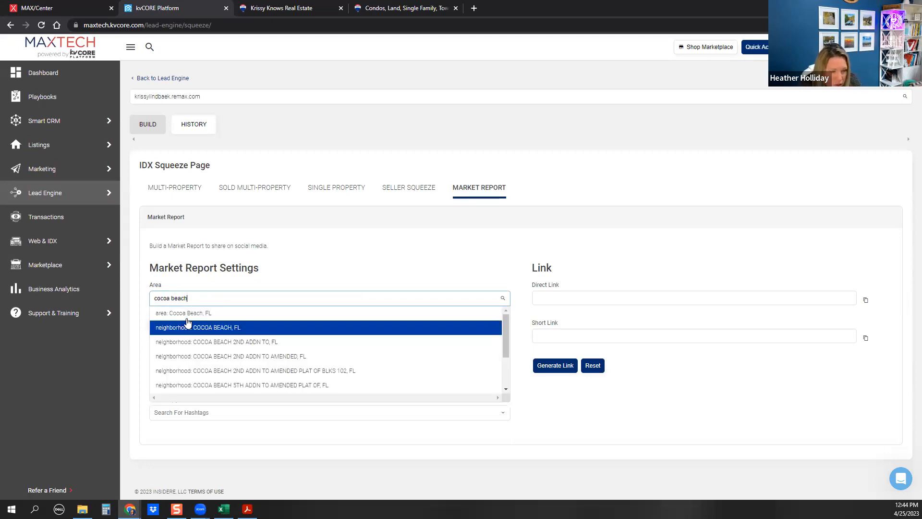
pyautogui.click(187, 315)
# Set the market report page source to FB and add the hashtag cocoabeachmarket
pyautogui.click(184, 370)
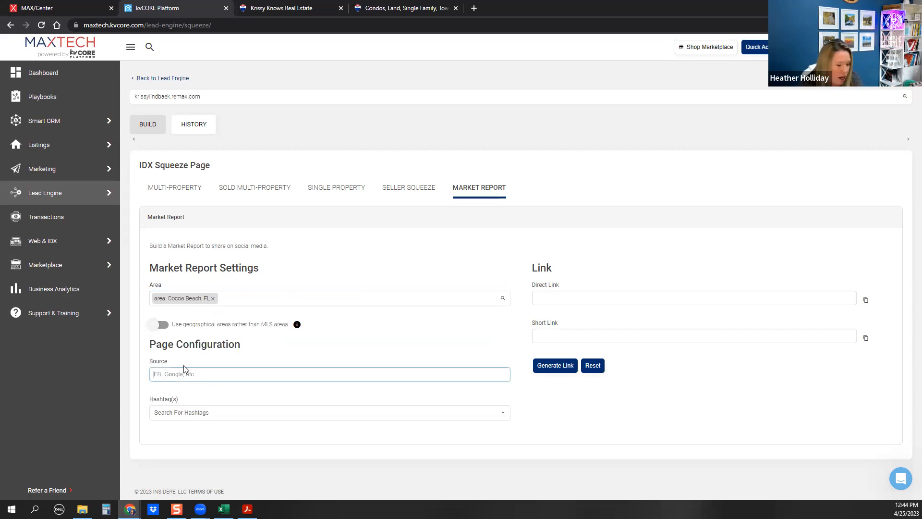
pyautogui.write('FB')
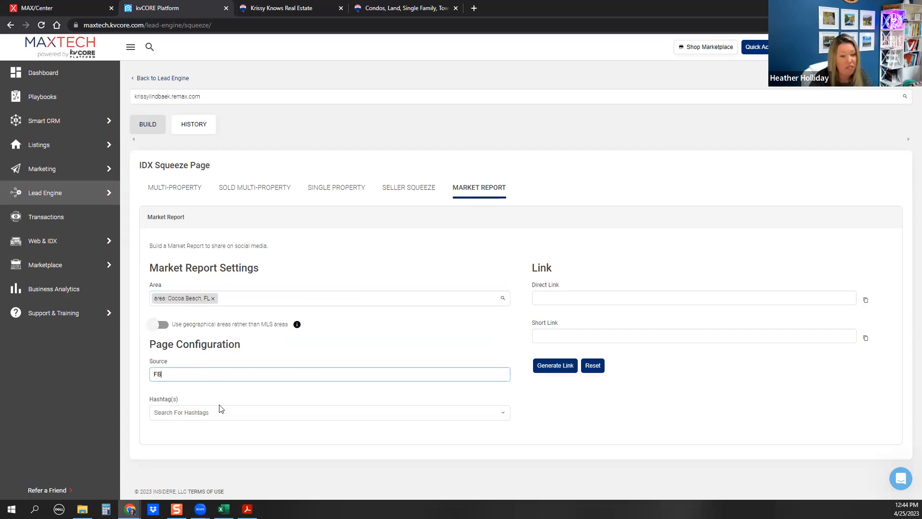
pyautogui.click(202, 412)
pyautogui.write('cocoabeachmark')
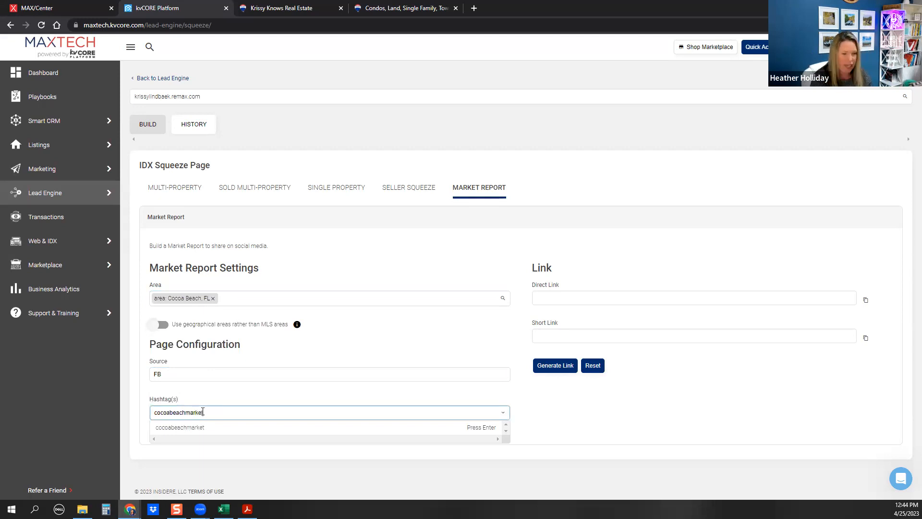
pyautogui.write('et')
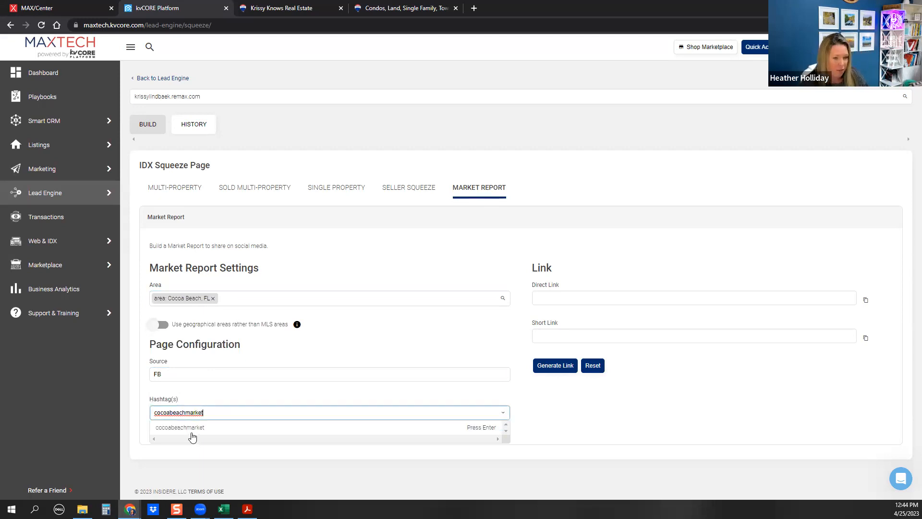
pyautogui.click(192, 430)
# Generate the market report links, copy the short link, and open an incognito tab
pyautogui.click(549, 367)
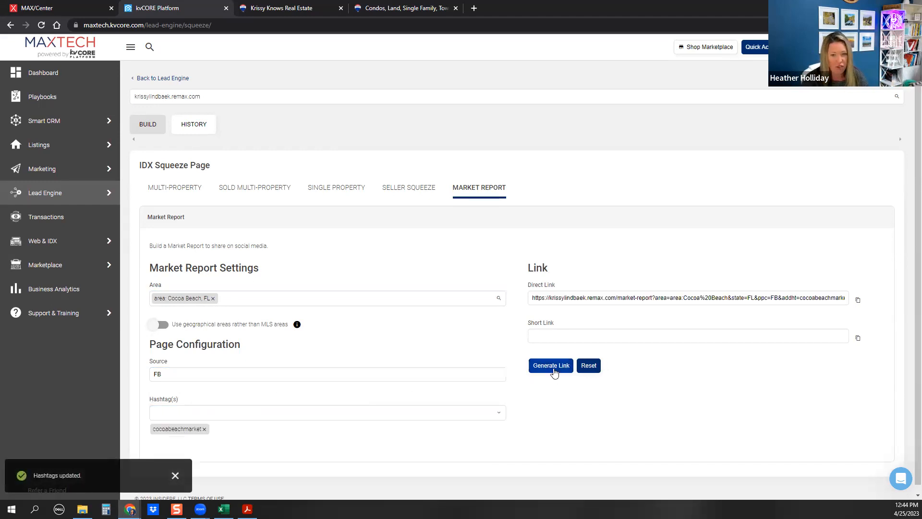
pyautogui.click(858, 341)
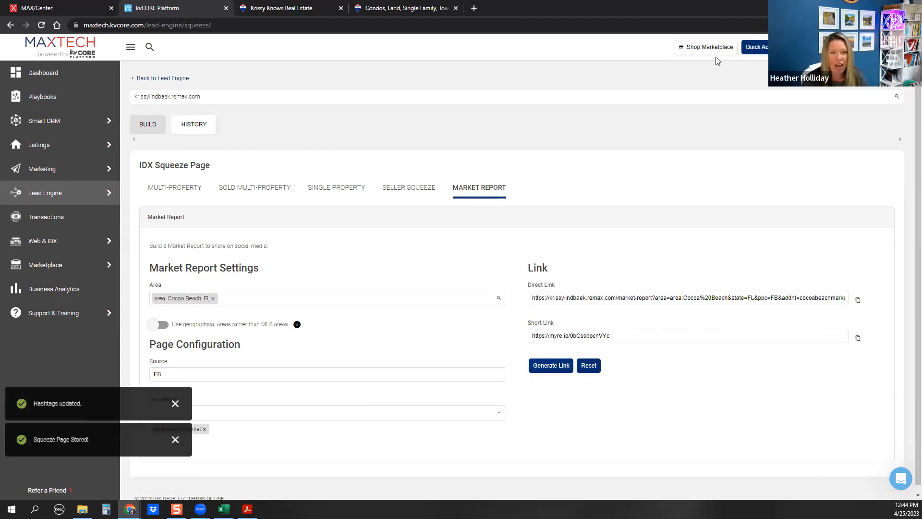
pyautogui.click(474, 8)
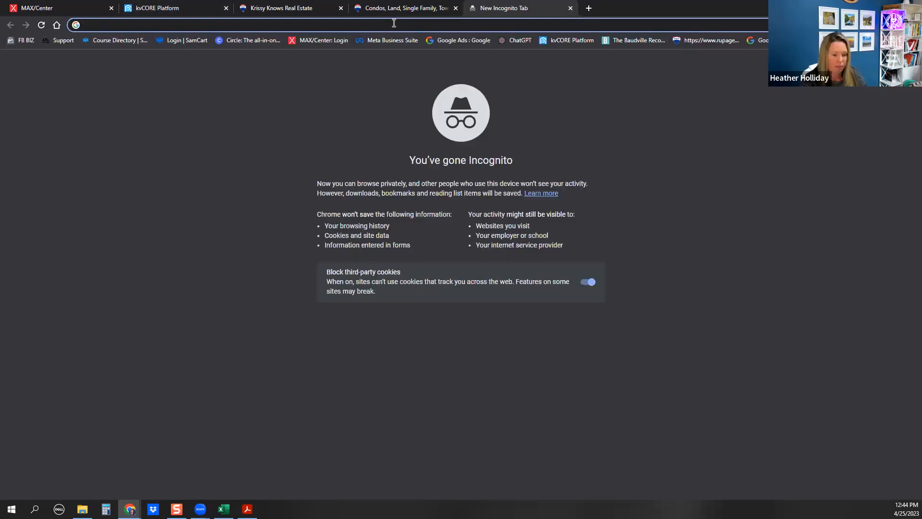
# Load the market report short link, autofill the registration email, and try Facebook sign-in
pyautogui.hotkey('ctrl', 'v')
pyautogui.press('Return')
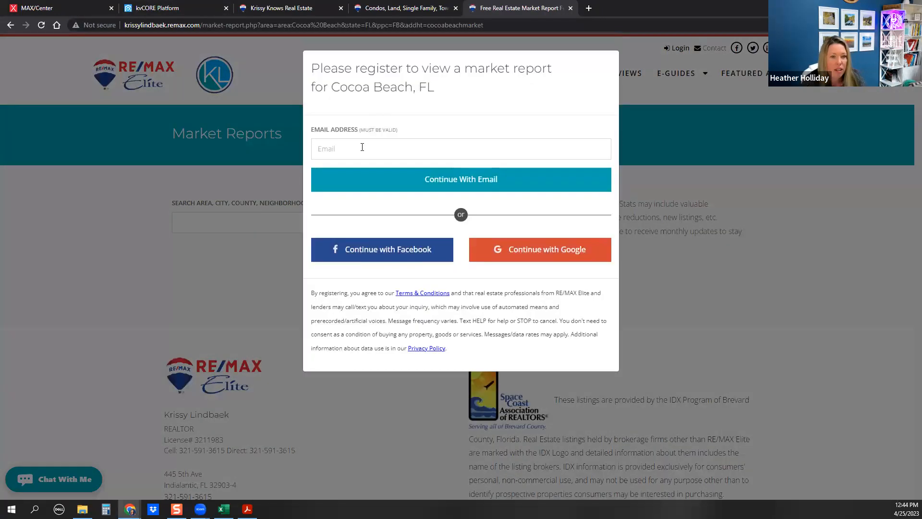
pyautogui.click(362, 146)
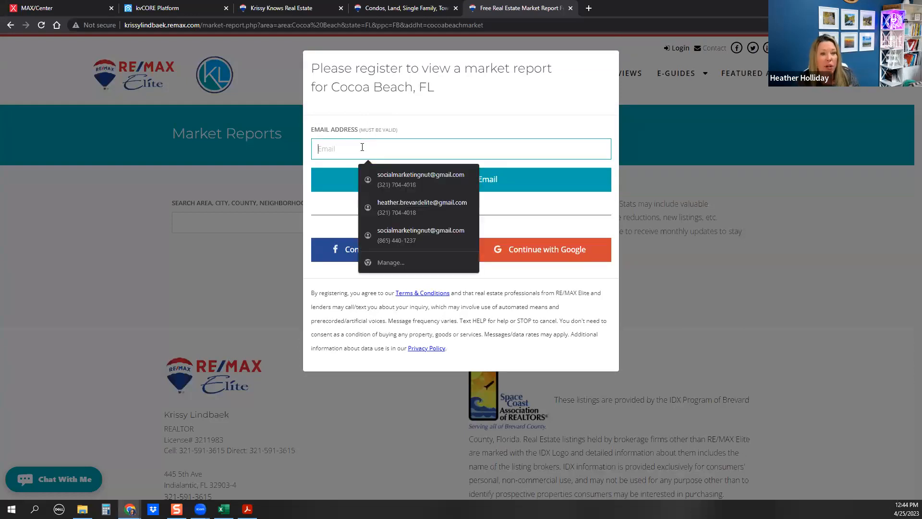
pyautogui.click(391, 180)
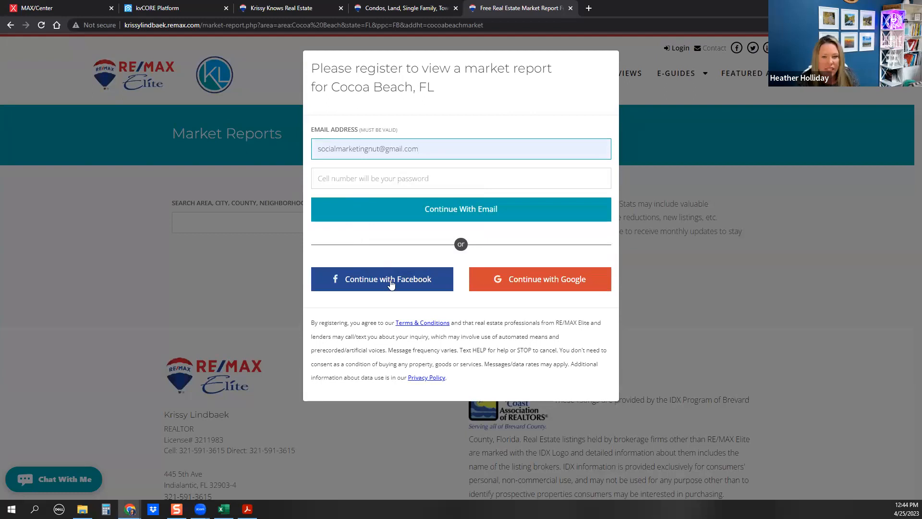
pyautogui.click(357, 284)
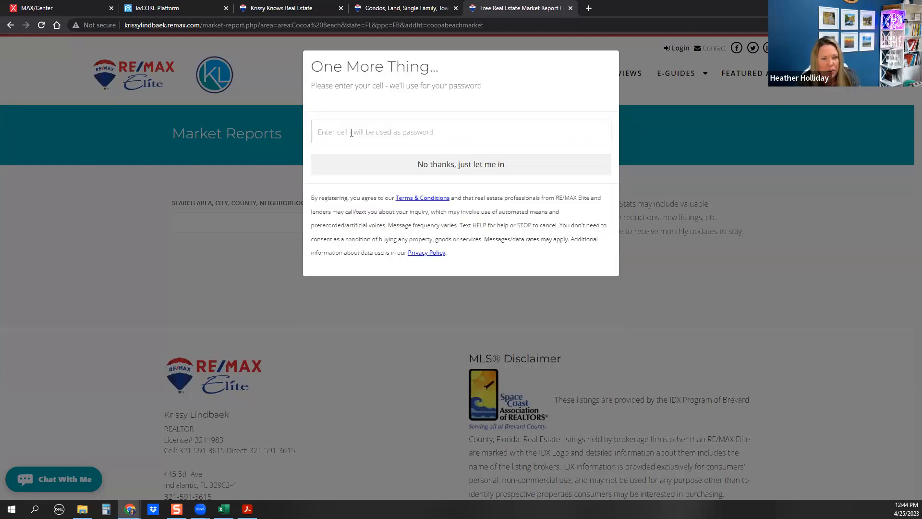
# Enter the test cell number, then back out of the Facebook login to the incognito tab
pyautogui.click(351, 133)
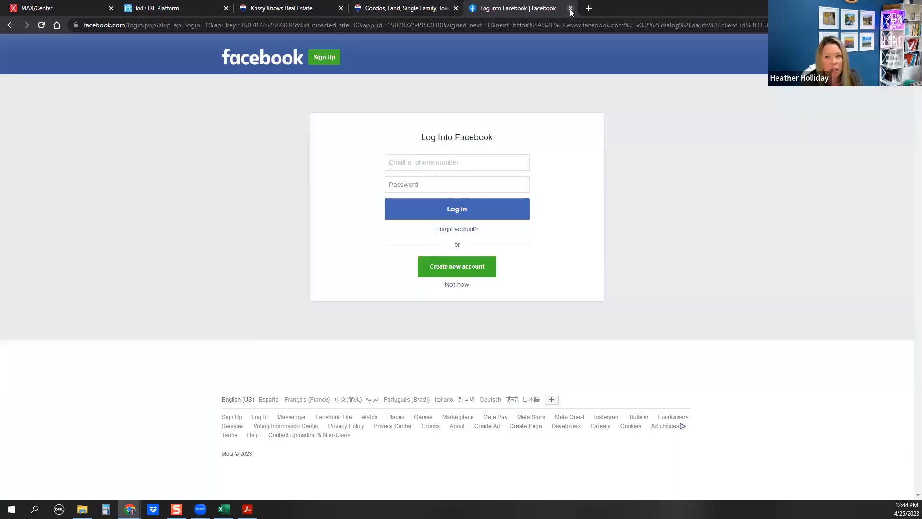
pyautogui.click(11, 25)
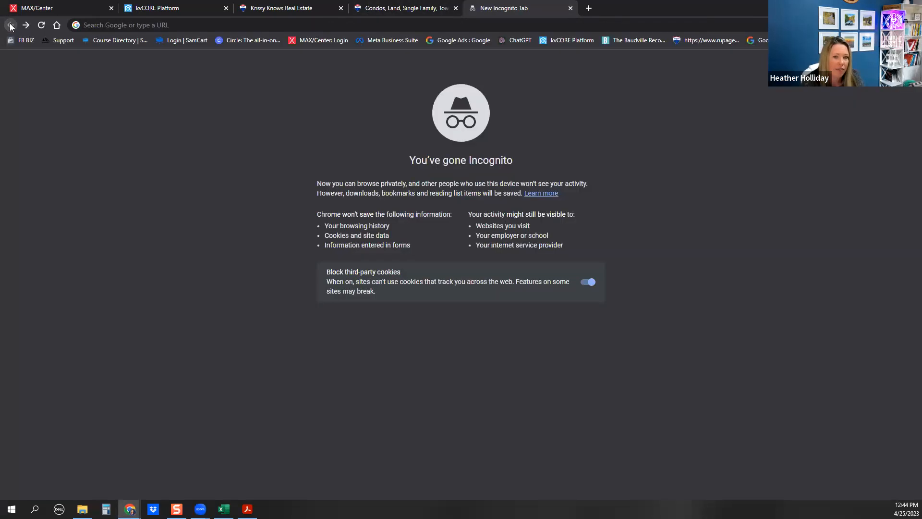
pyautogui.click(382, 8)
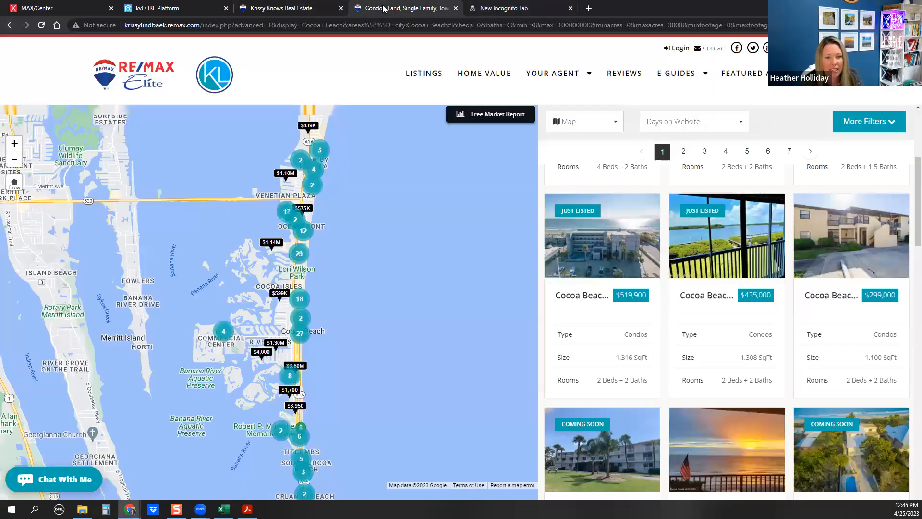
pyautogui.click(176, 12)
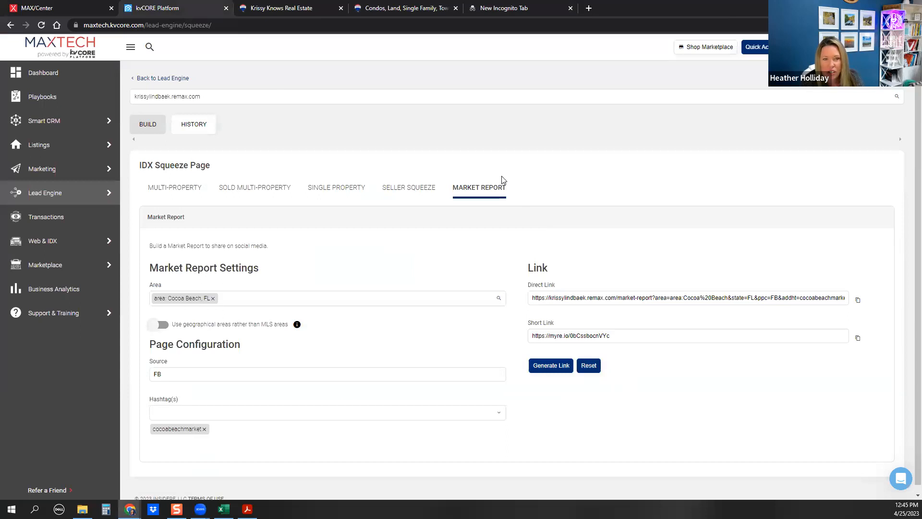
pyautogui.click(524, 9)
# Reload the market report link and register with the saved email and cell number
pyautogui.click(437, 21)
pyautogui.hotkey('ctrl', 'v')
pyautogui.press('Return')
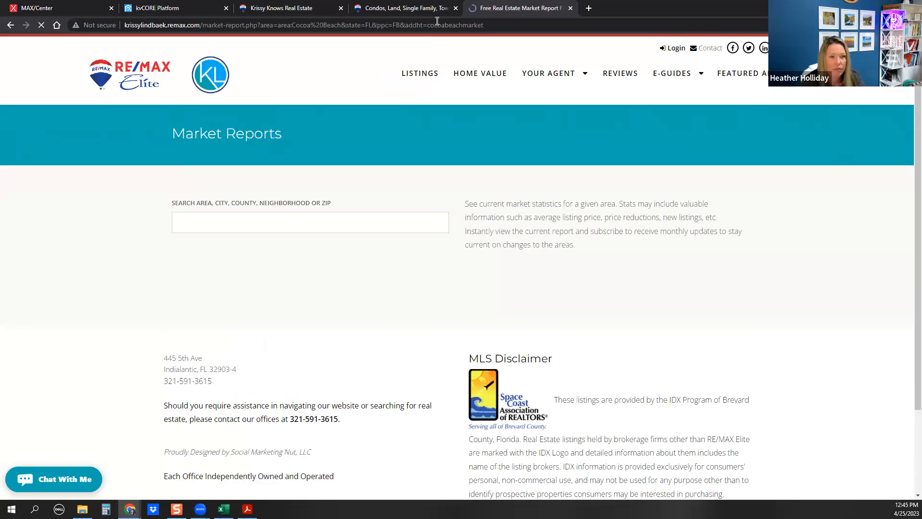
pyautogui.click(396, 144)
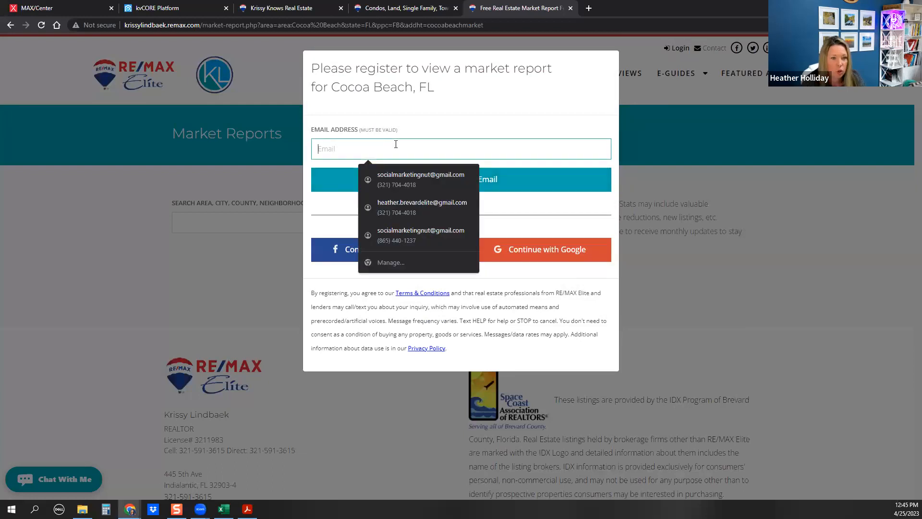
pyautogui.click(413, 180)
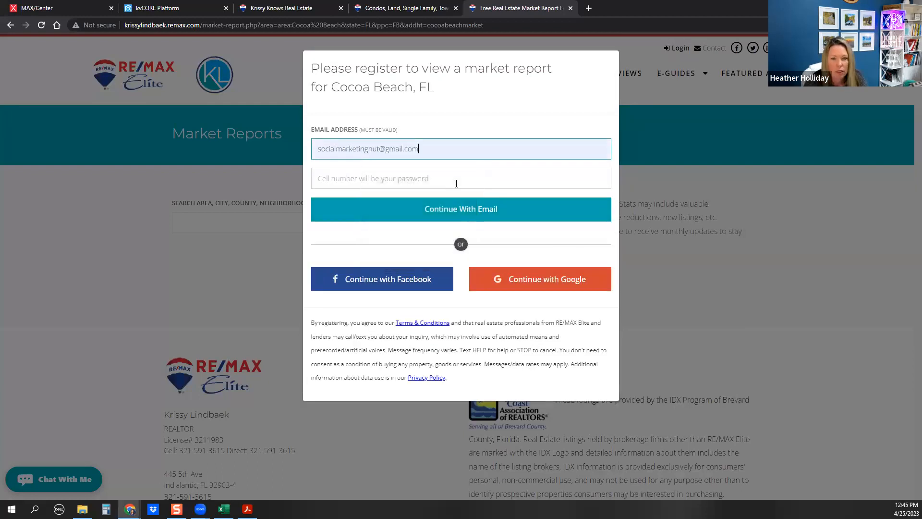
pyautogui.click(363, 178)
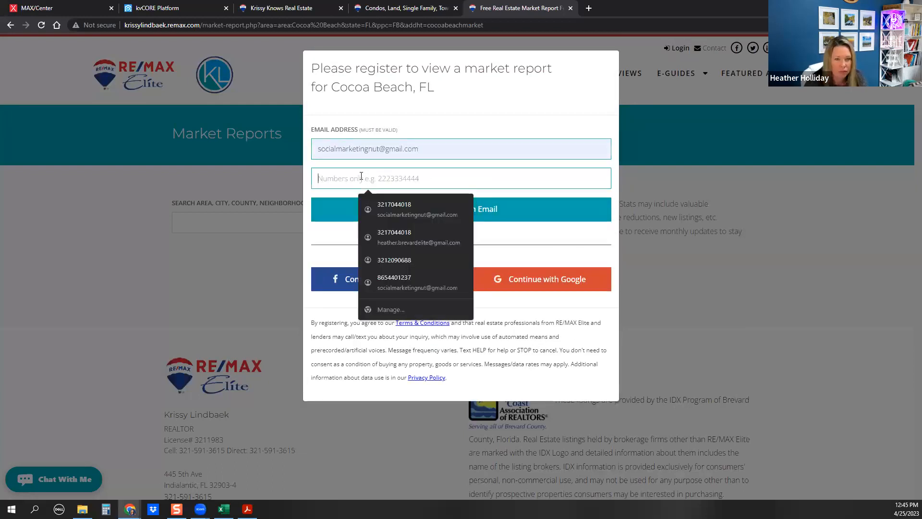
pyautogui.click(433, 204)
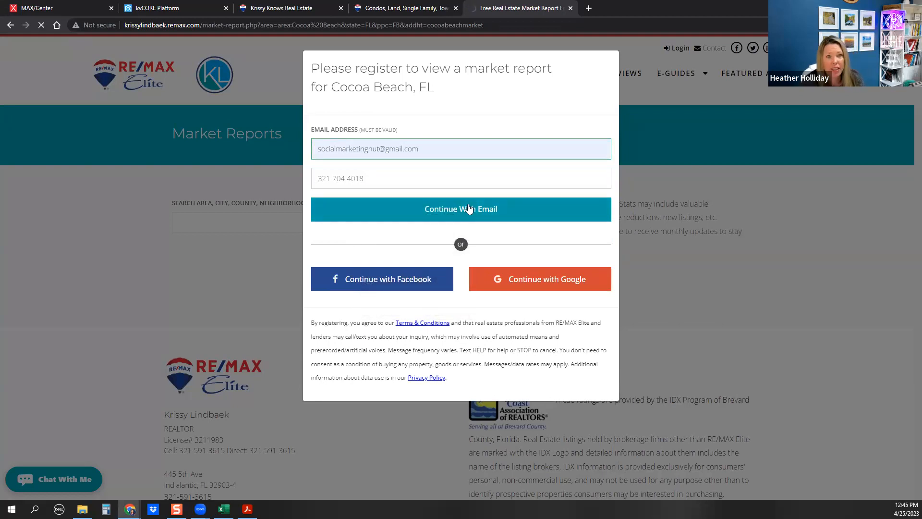
pyautogui.click(468, 208)
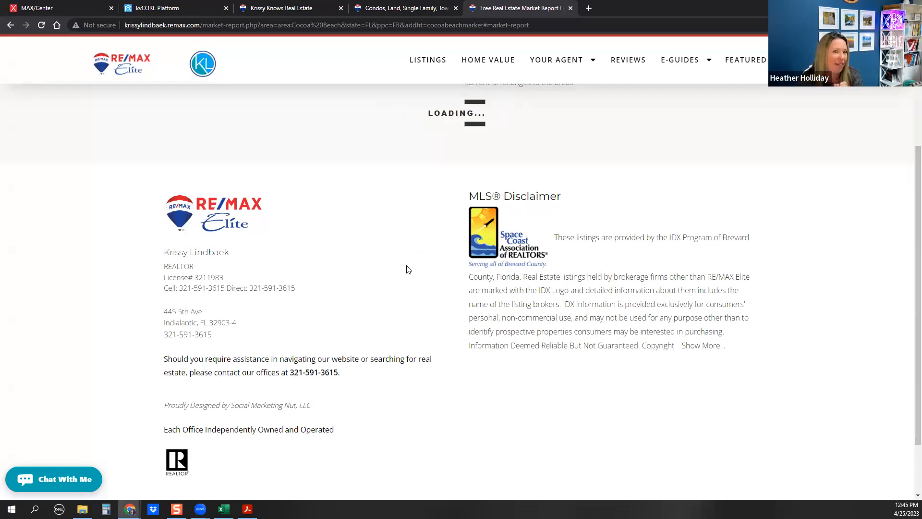
# Choose Cocoa Beach (FL) as the market report area and reload the page
pyautogui.scroll(1, 663, 237)
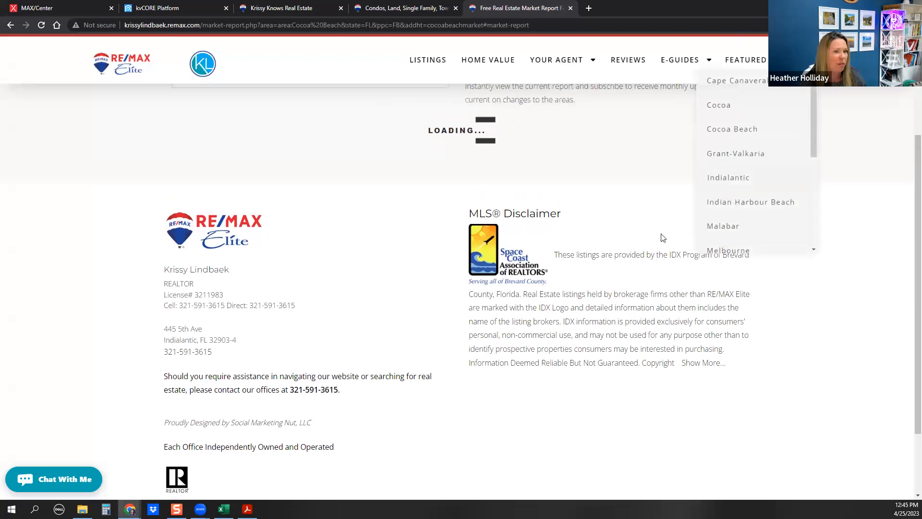
pyautogui.scroll(3, 662, 238)
pyautogui.click(214, 226)
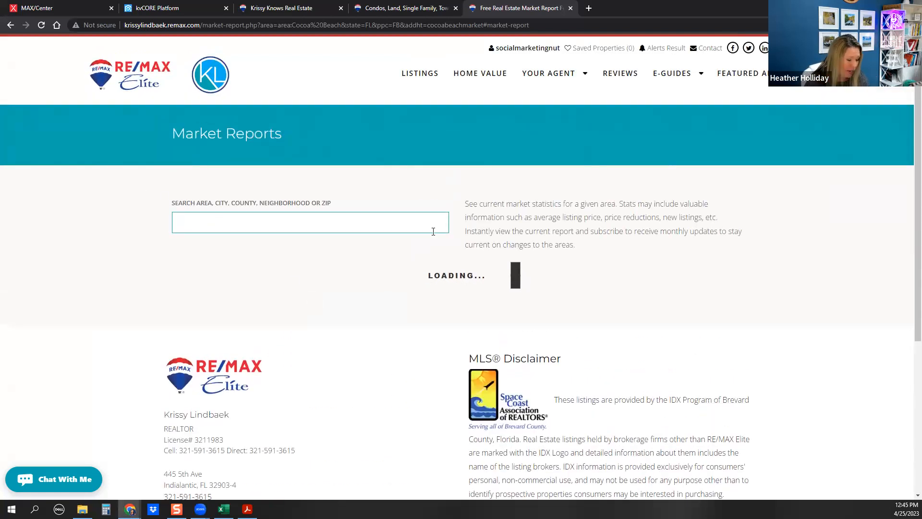
pyautogui.write('co')
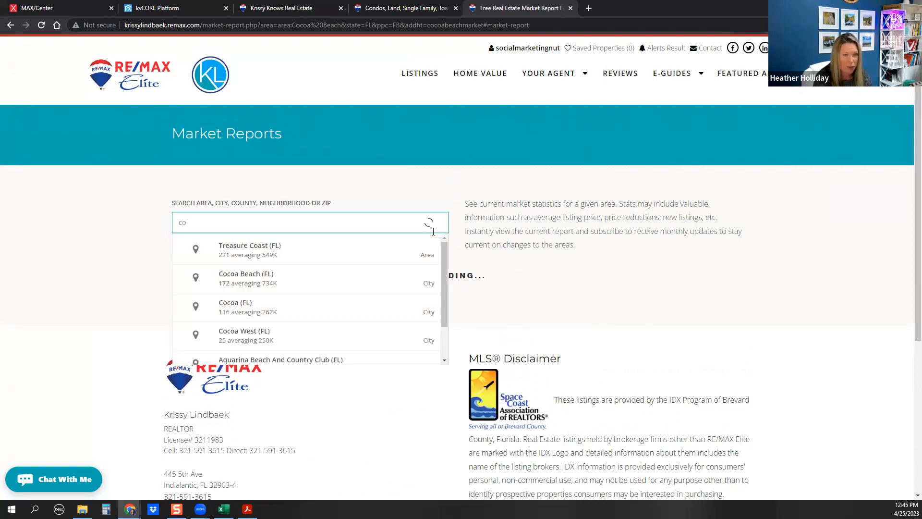
pyautogui.click(263, 274)
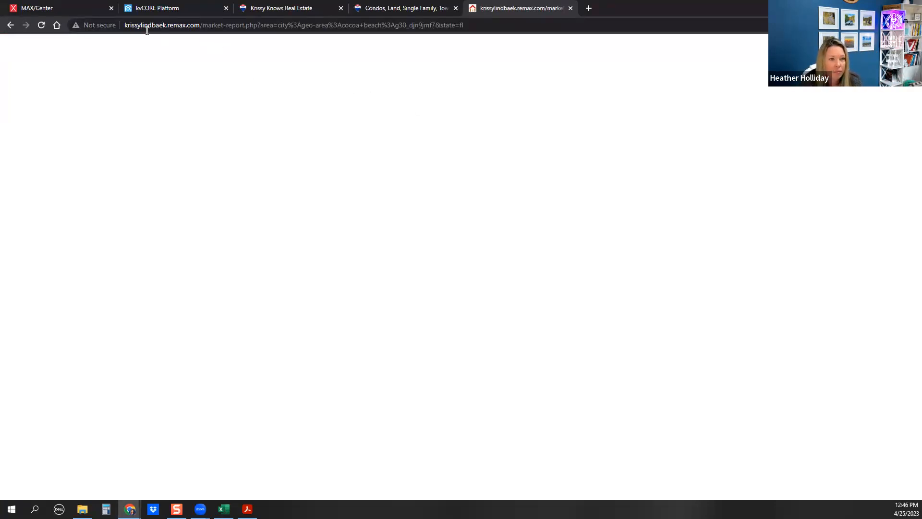
pyautogui.click(41, 26)
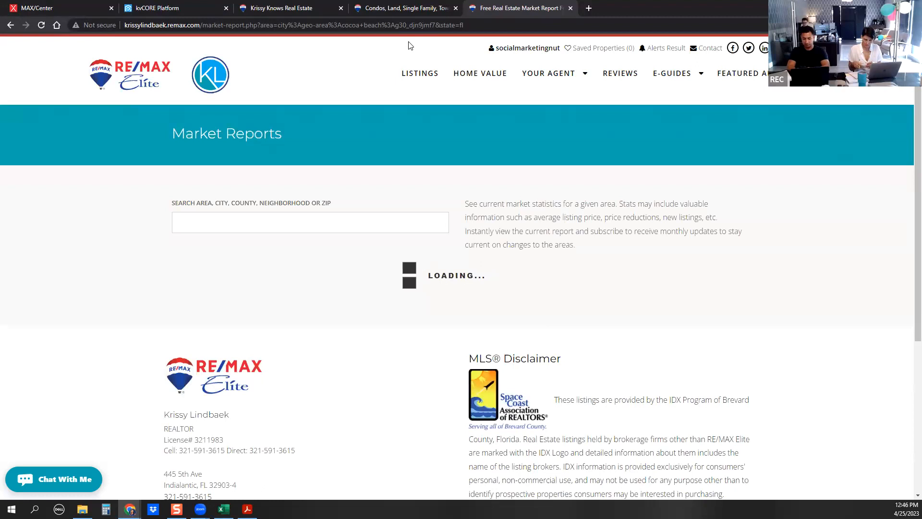
pyautogui.click(212, 225)
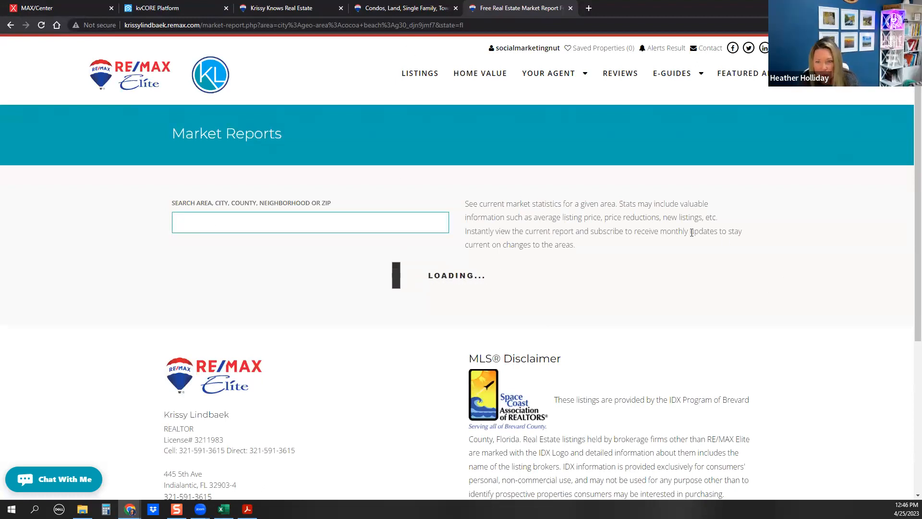
pyautogui.click(156, 29)
# Scroll through the Cocoa Beach market report's listed homes down to the Subscribe Now section
pyautogui.doubleClick(157, 29)
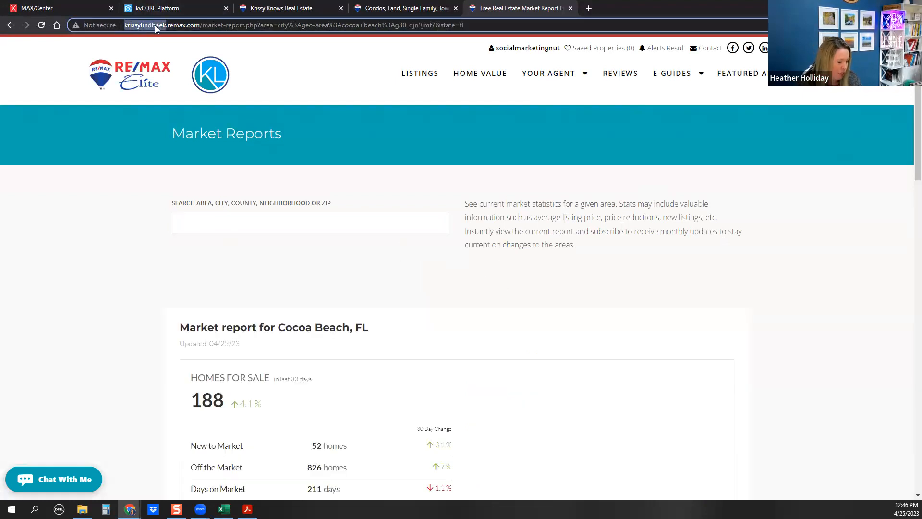
pyautogui.click(229, 25)
pyautogui.scroll(-4, 305, 154)
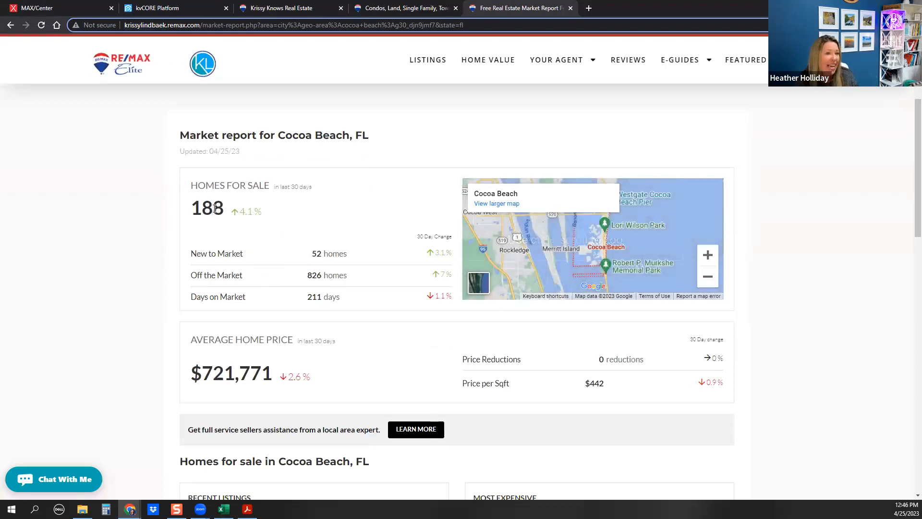
pyautogui.scroll(-1, 374, 200)
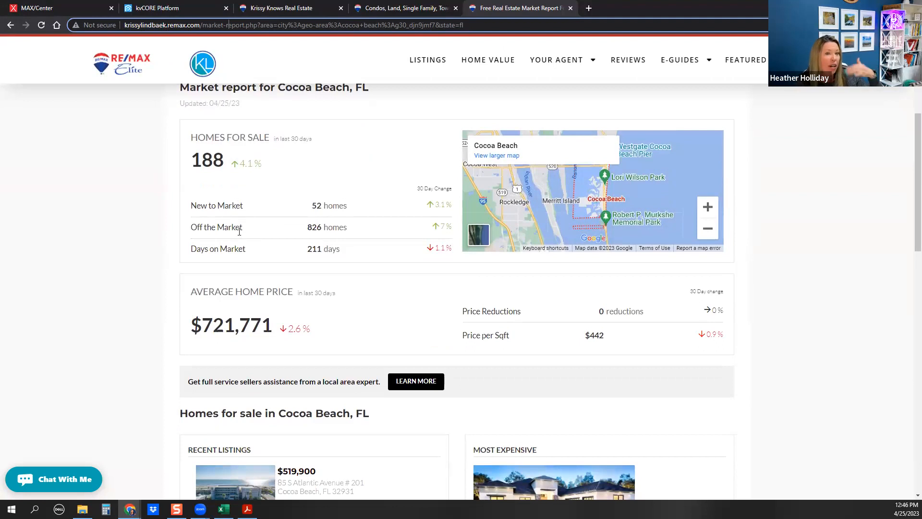
pyautogui.scroll(-2, 239, 231)
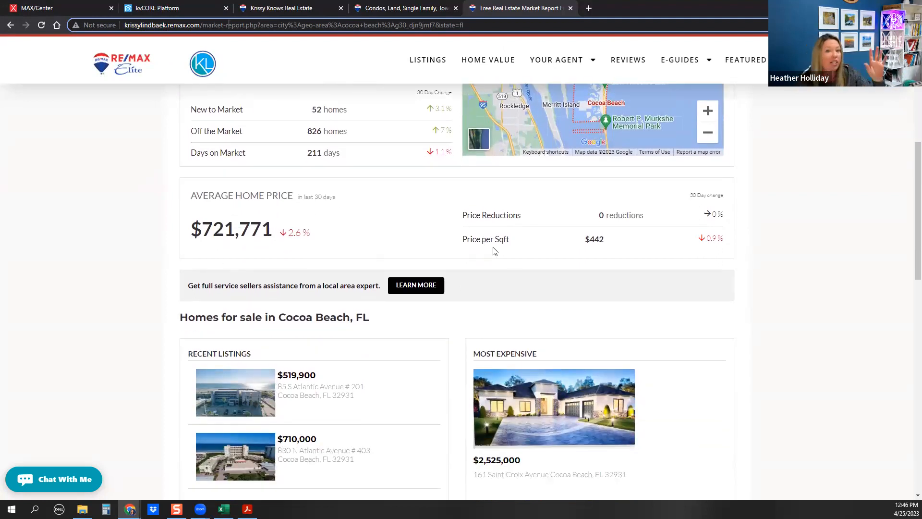
pyautogui.scroll(-1, 644, 217)
pyautogui.scroll(-1, 634, 219)
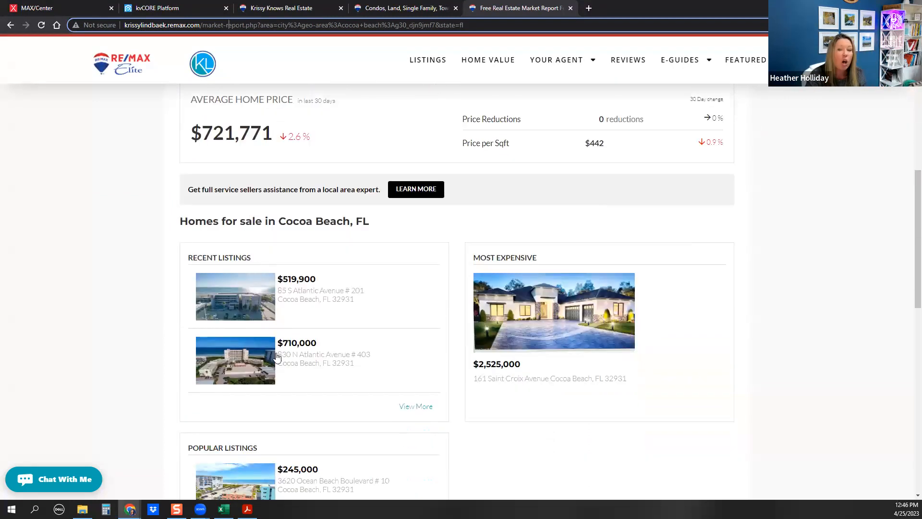
pyautogui.scroll(-2, 655, 196)
pyautogui.scroll(-4, 656, 196)
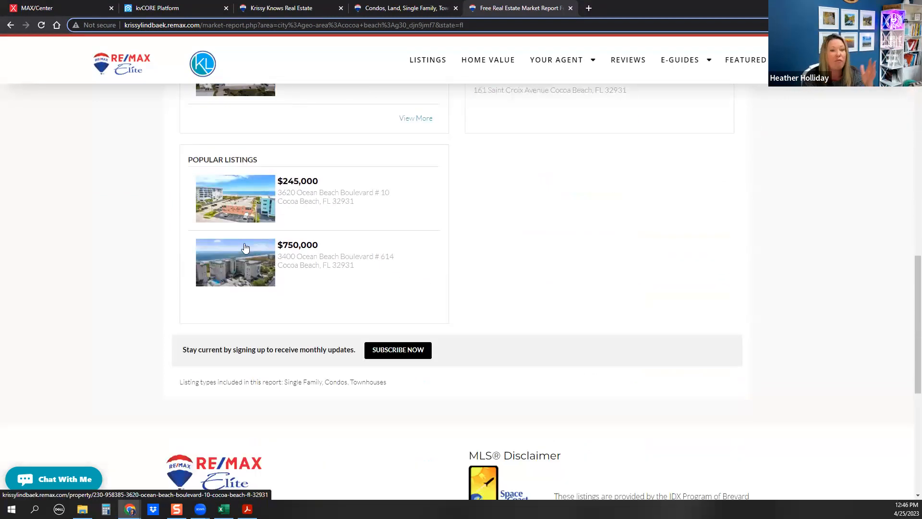
pyautogui.scroll(-2, 275, 293)
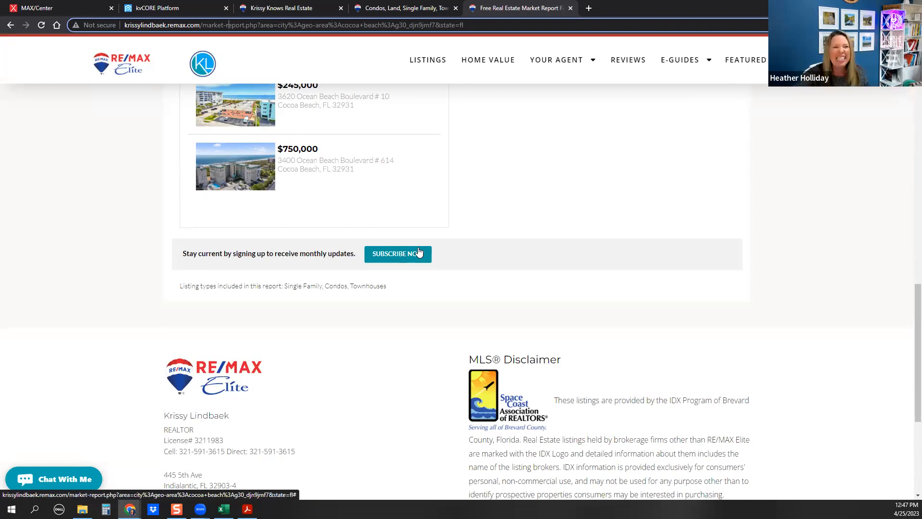
# Open the test lead in Smart CRM, check its Market Reports, and close without adding one
pyautogui.click(161, 8)
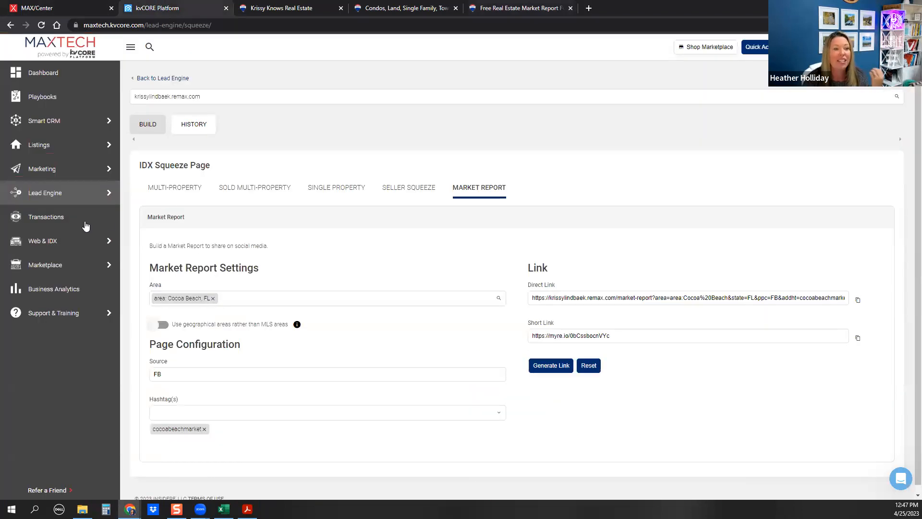
pyautogui.click(144, 119)
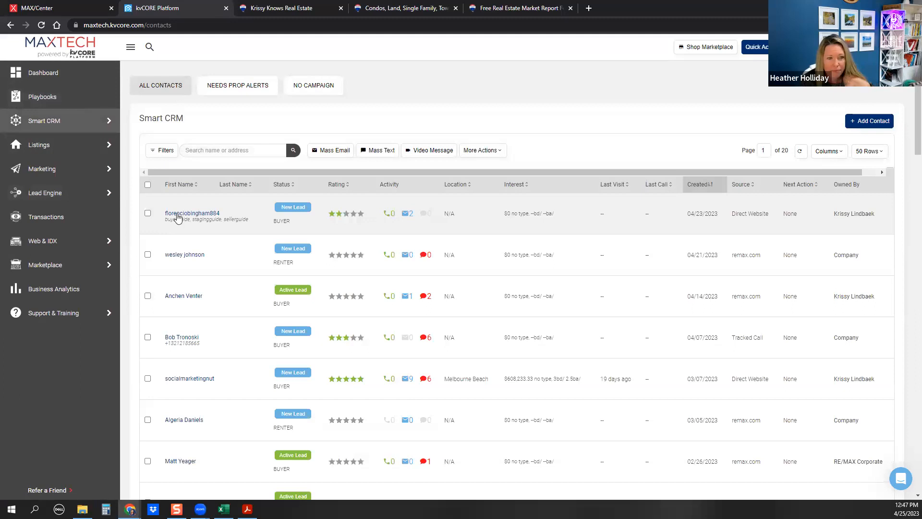
pyautogui.click(199, 379)
pyautogui.scroll(-1, 801, 341)
pyautogui.scroll(-3, 801, 341)
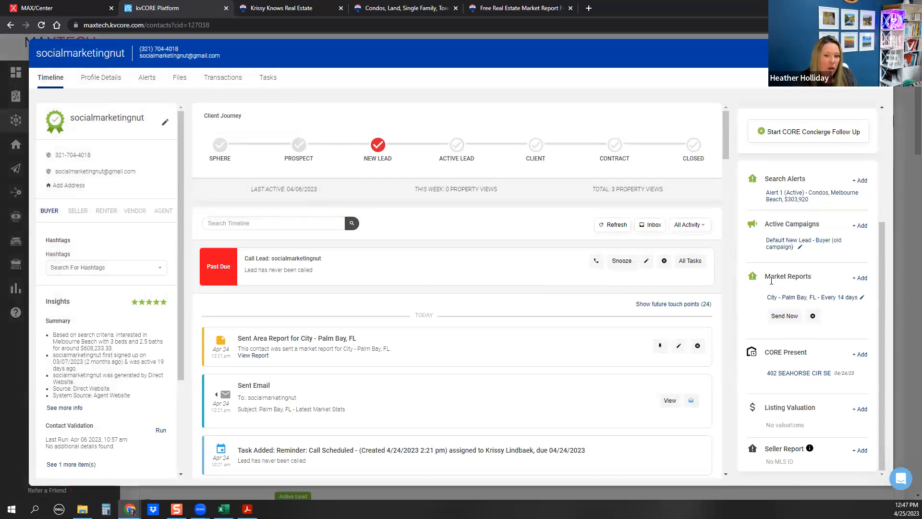
pyautogui.click(859, 279)
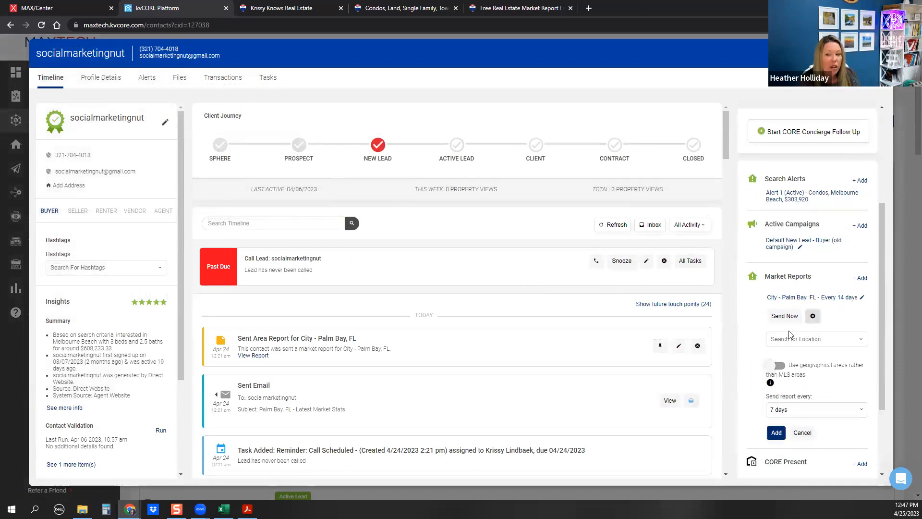
pyautogui.click(783, 345)
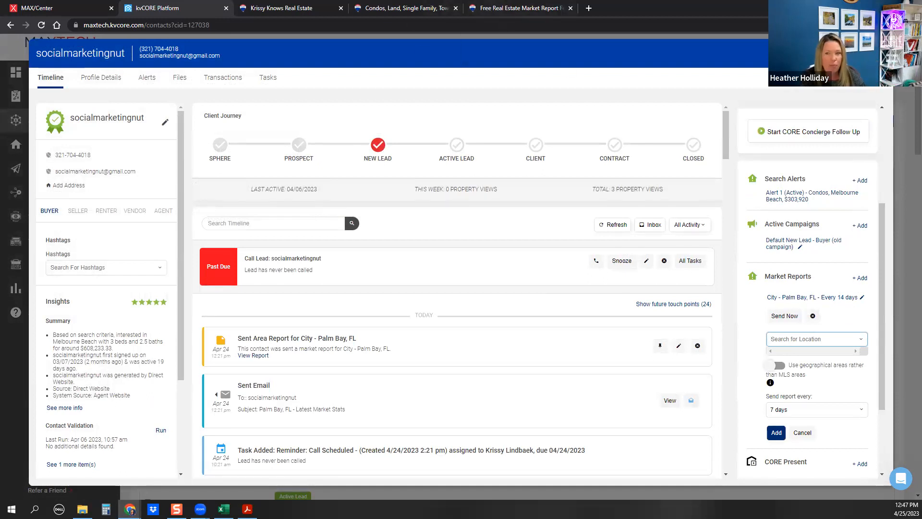
pyautogui.click(880, 53)
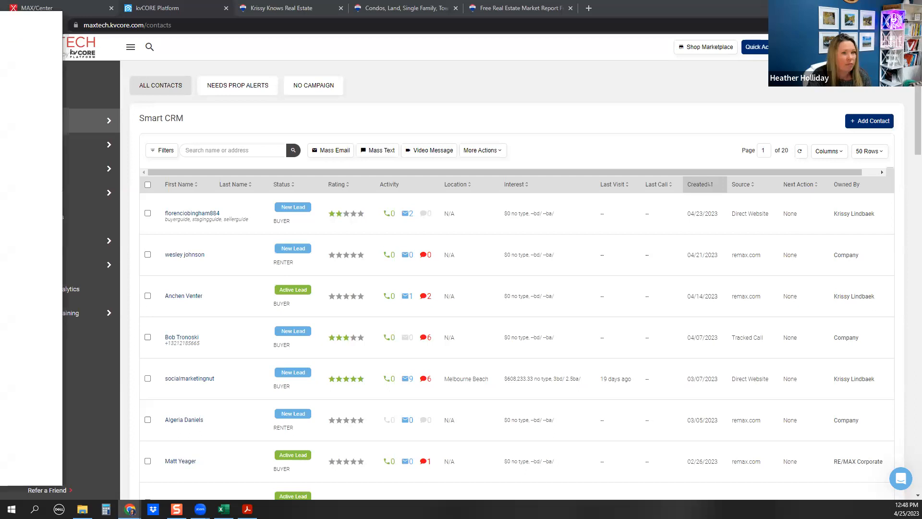
# Maximize the Agent Hub window, open MAXtech, and browse its tutorials and zoom replays
pyautogui.moveTo(1, 25); pyautogui.dragTo(608, 36)
pyautogui.doubleClick(608, 36)
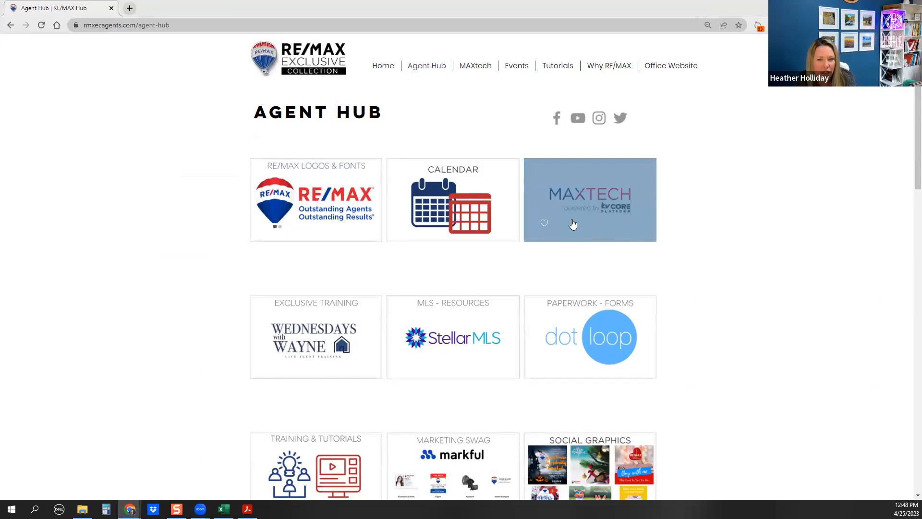
pyautogui.click(612, 201)
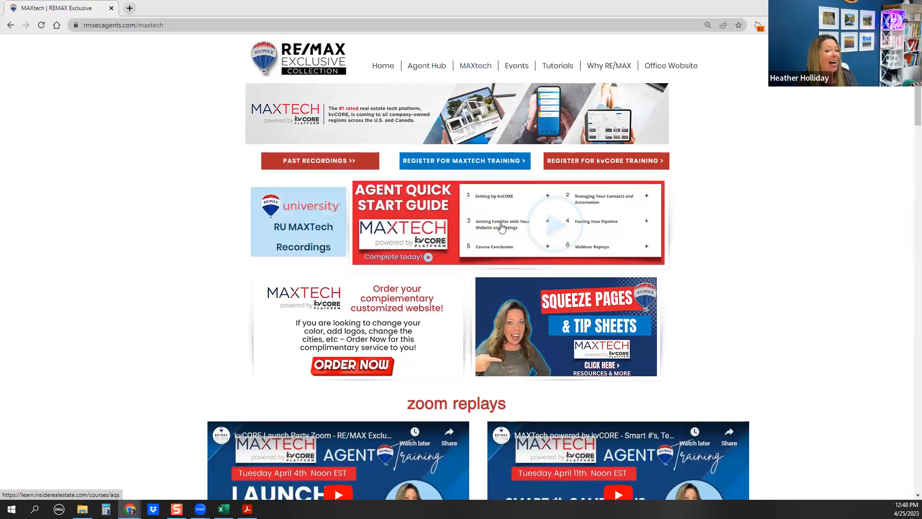
pyautogui.scroll(-3, 724, 261)
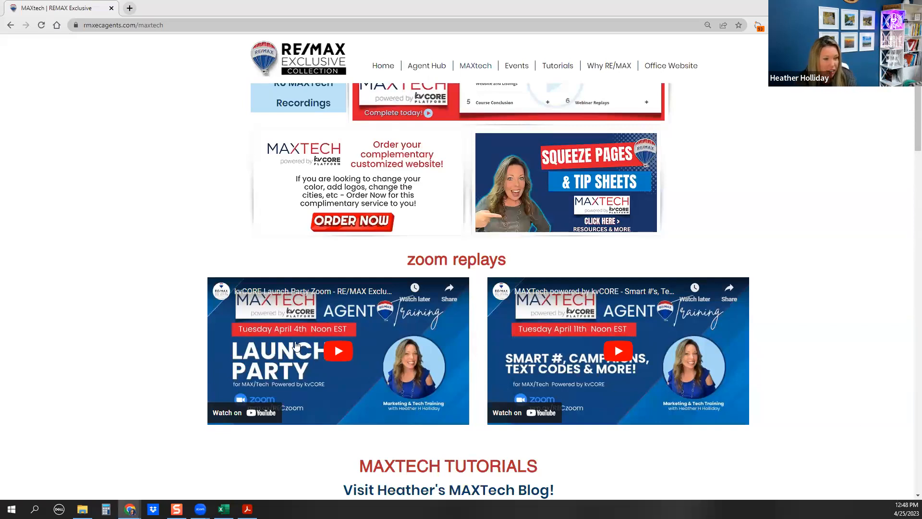
pyautogui.scroll(-1, 738, 367)
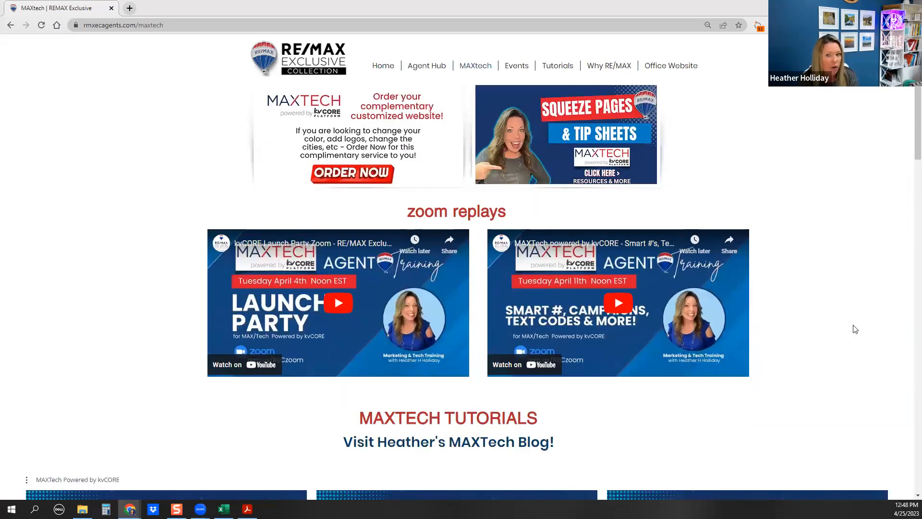
pyautogui.scroll(-3, 836, 340)
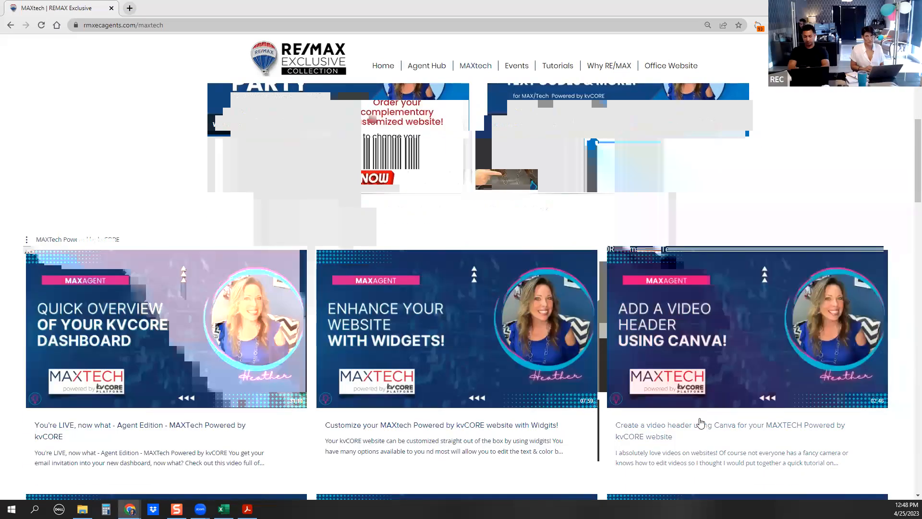
pyautogui.scroll(-7, 700, 422)
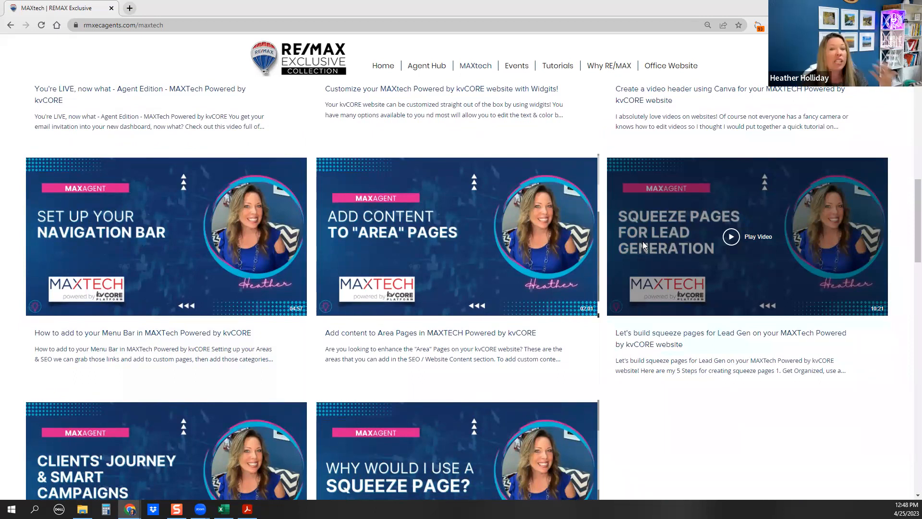
pyautogui.scroll(-2, 642, 240)
pyautogui.scroll(10, 643, 293)
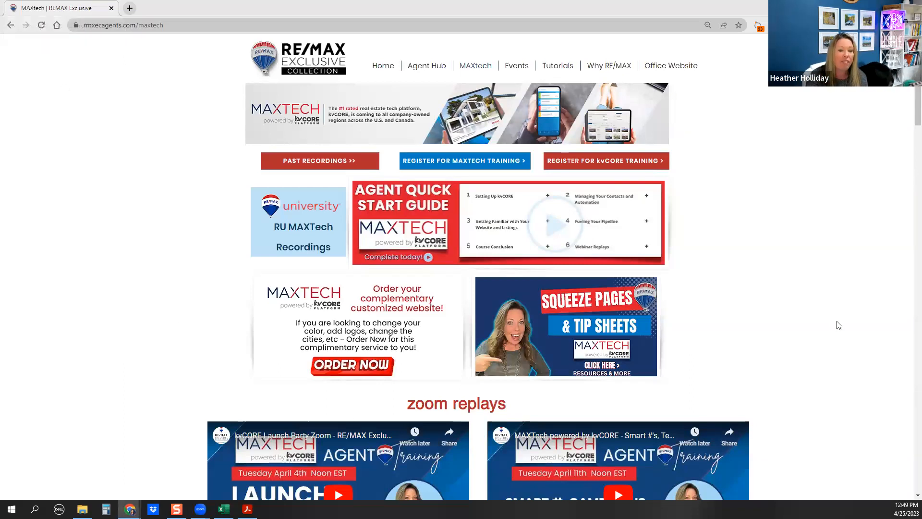
pyautogui.scroll(-4, 835, 324)
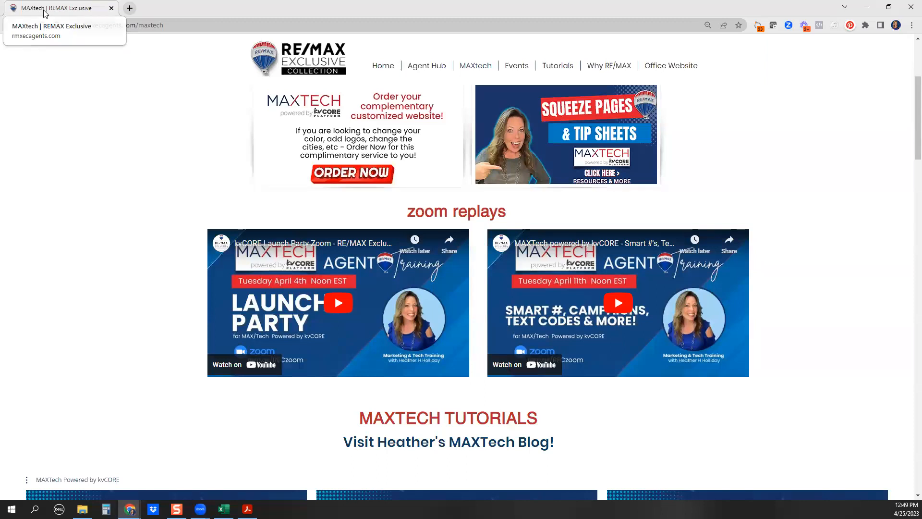
# Back in kvCORE, go from the Dashboard to the Lead Engine page
pyautogui.hotkey('alt', 'Tab')
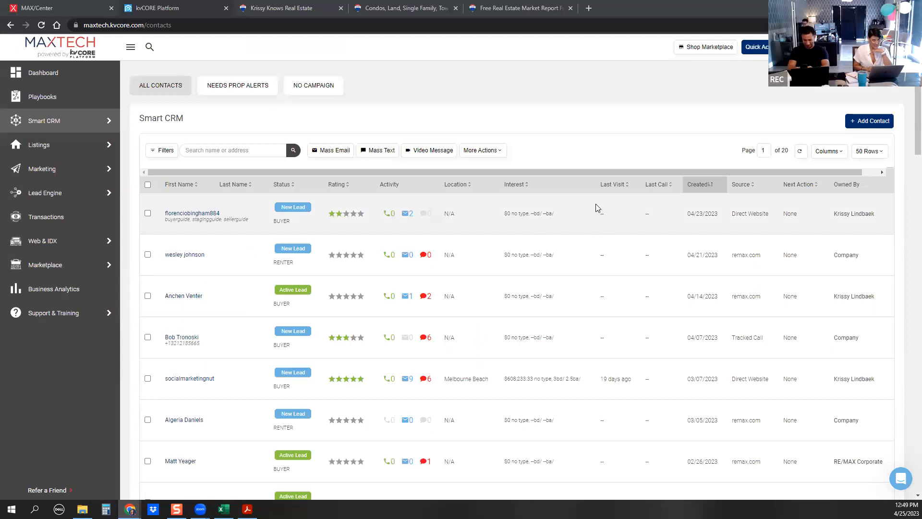
pyautogui.click(54, 74)
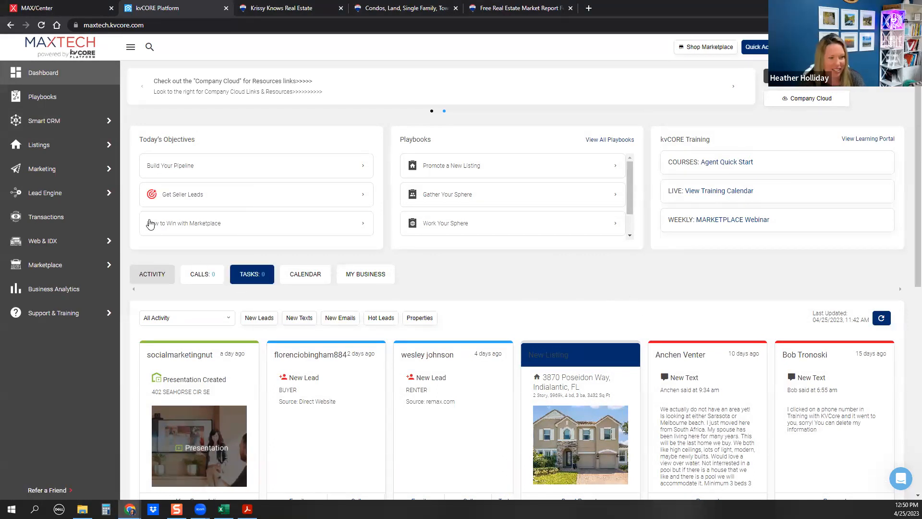
pyautogui.moveTo(32, 196)
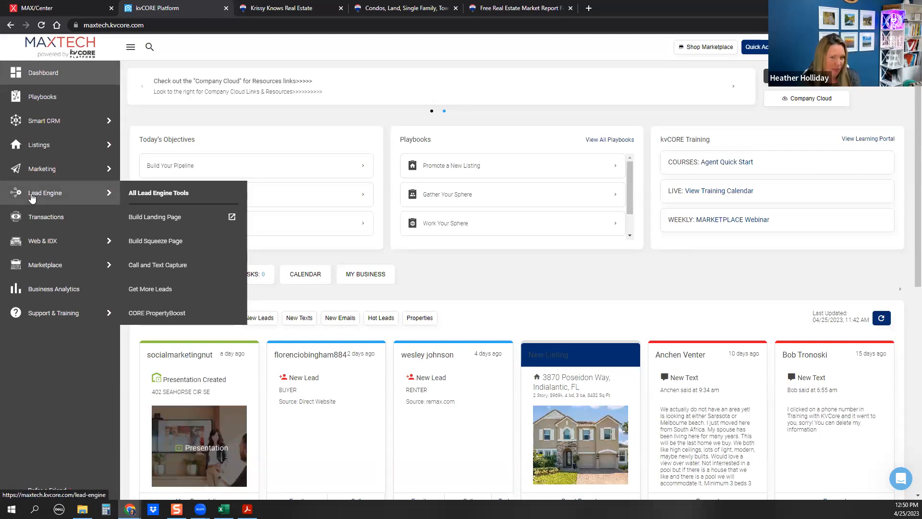
pyautogui.click(32, 198)
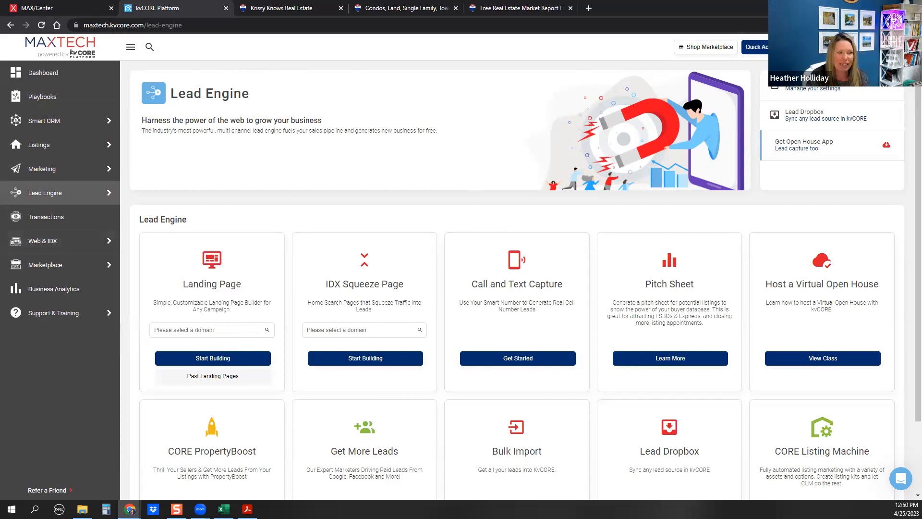
pyautogui.scroll(-3, 483, 379)
pyautogui.scroll(3, 482, 379)
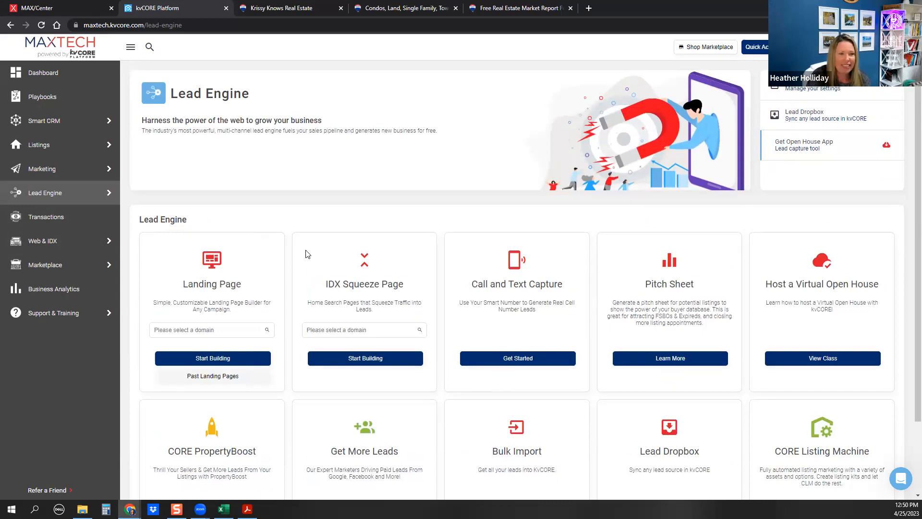